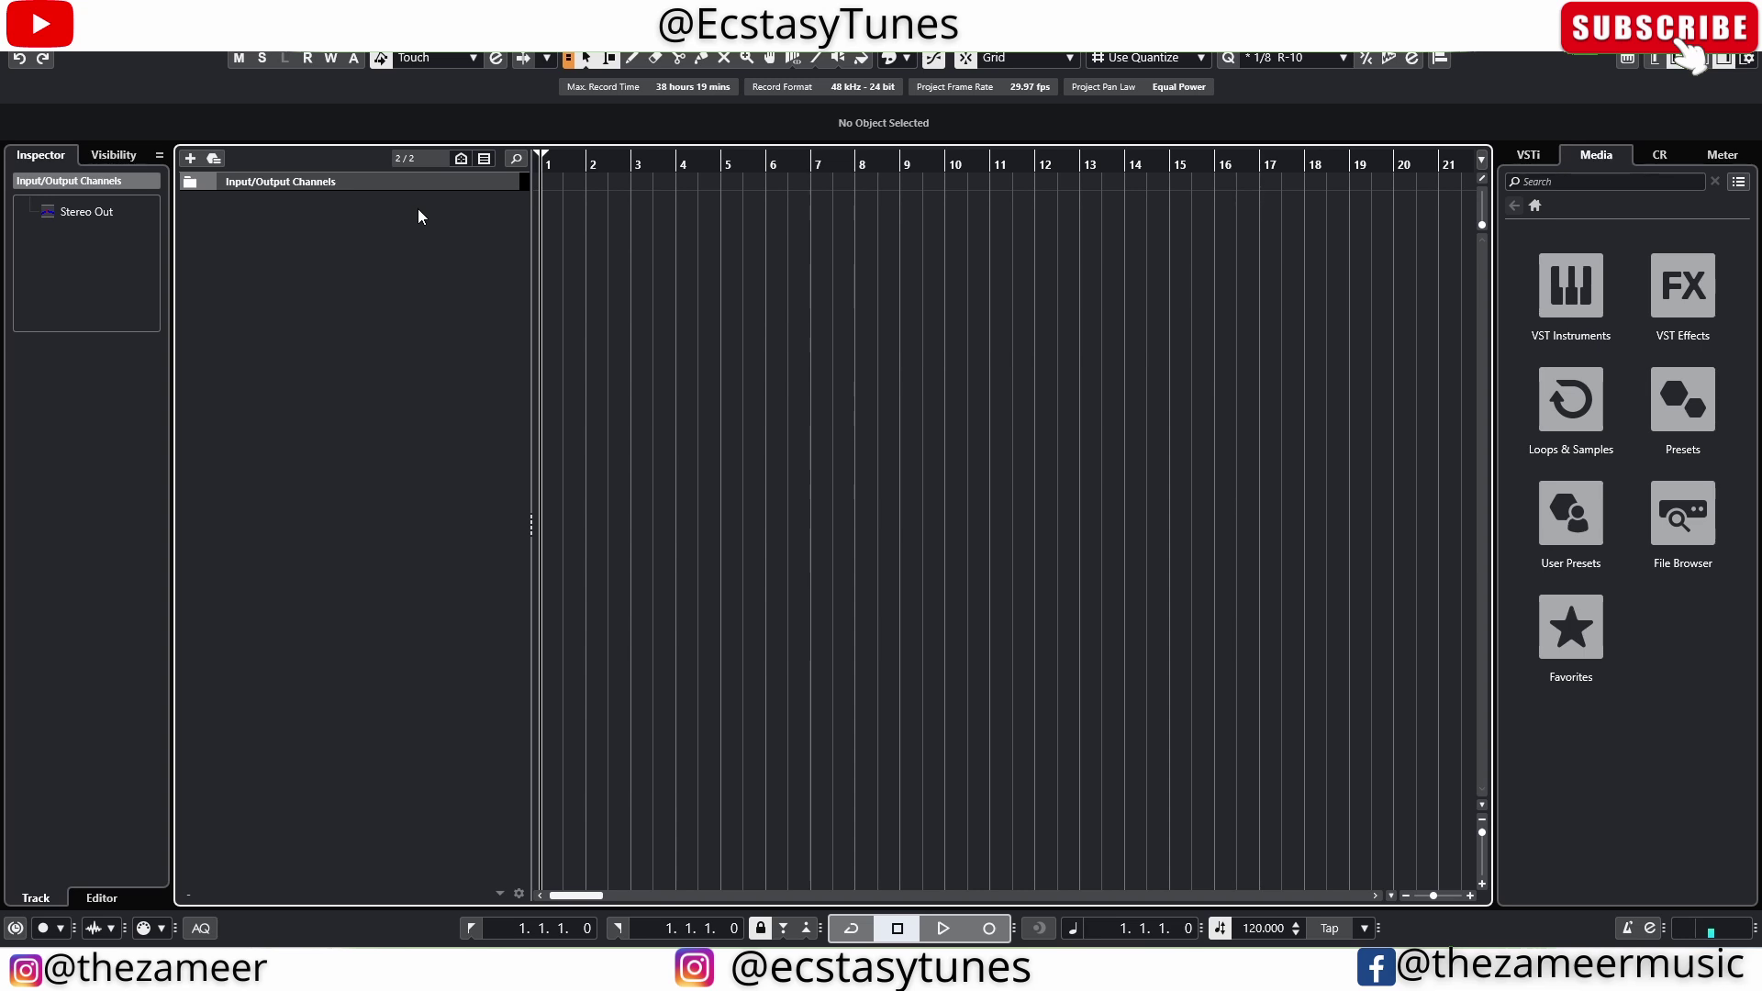
# Add ten mono audio tracks routed to Stereo Out to the empty project
pyautogui.click(398, 411)
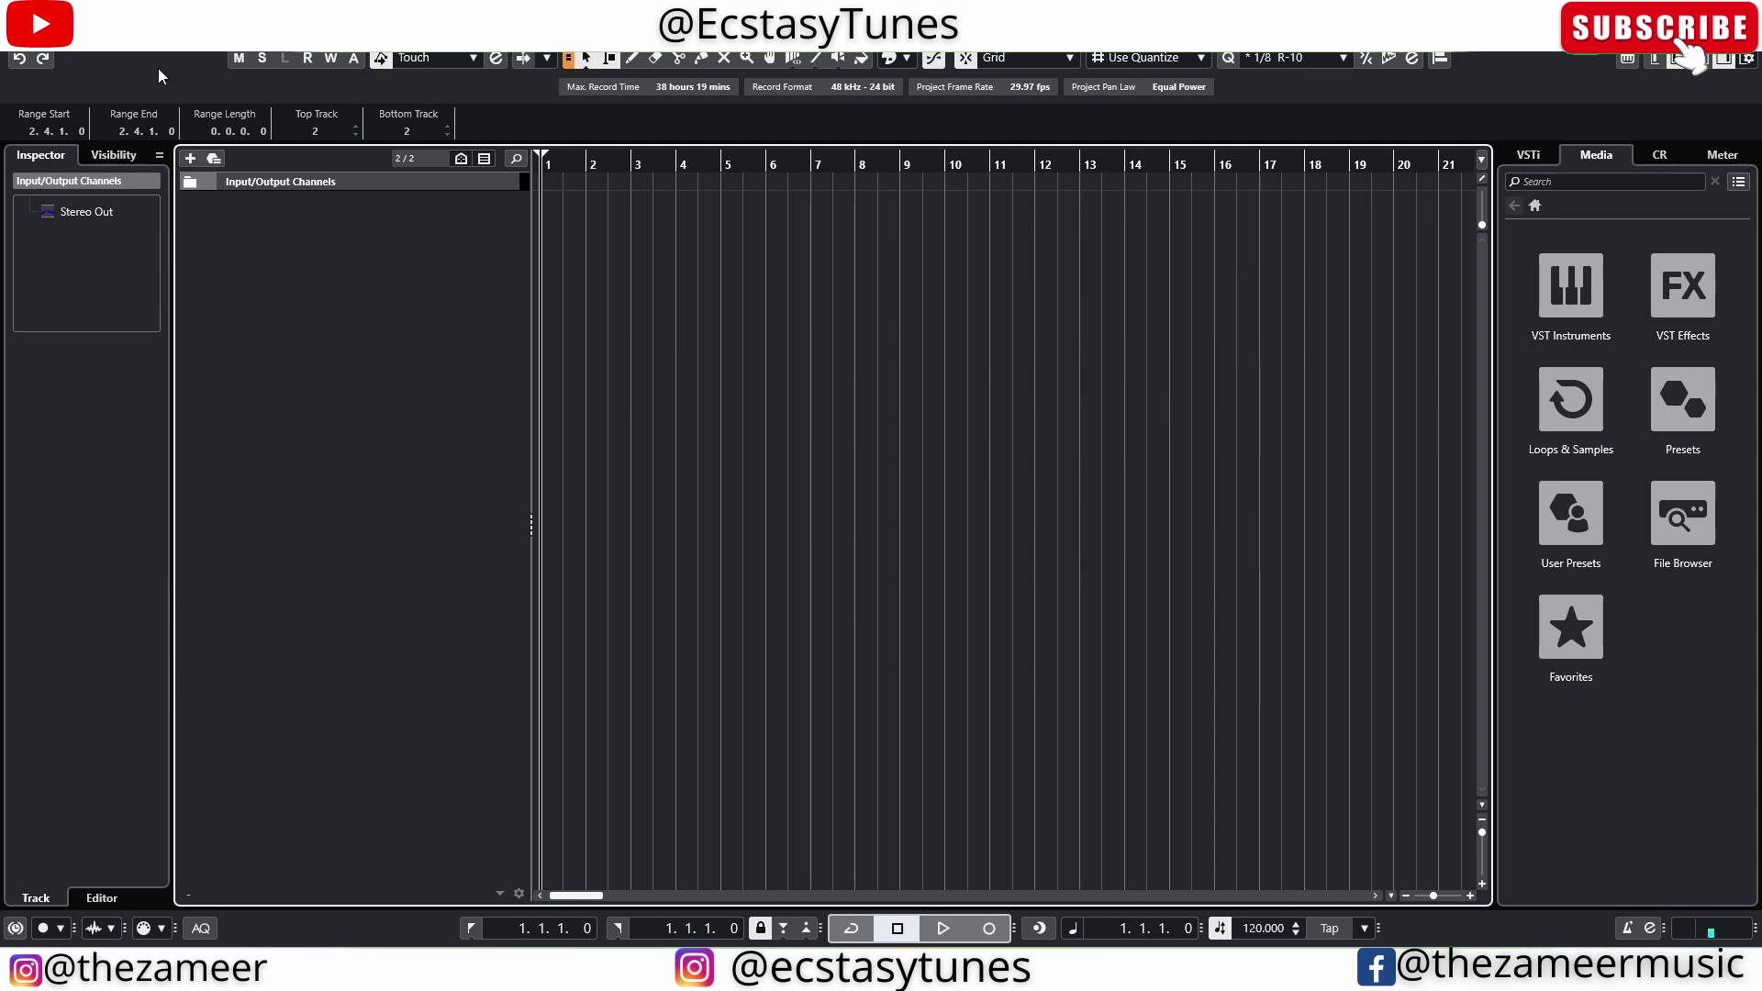
pyautogui.click(192, 159)
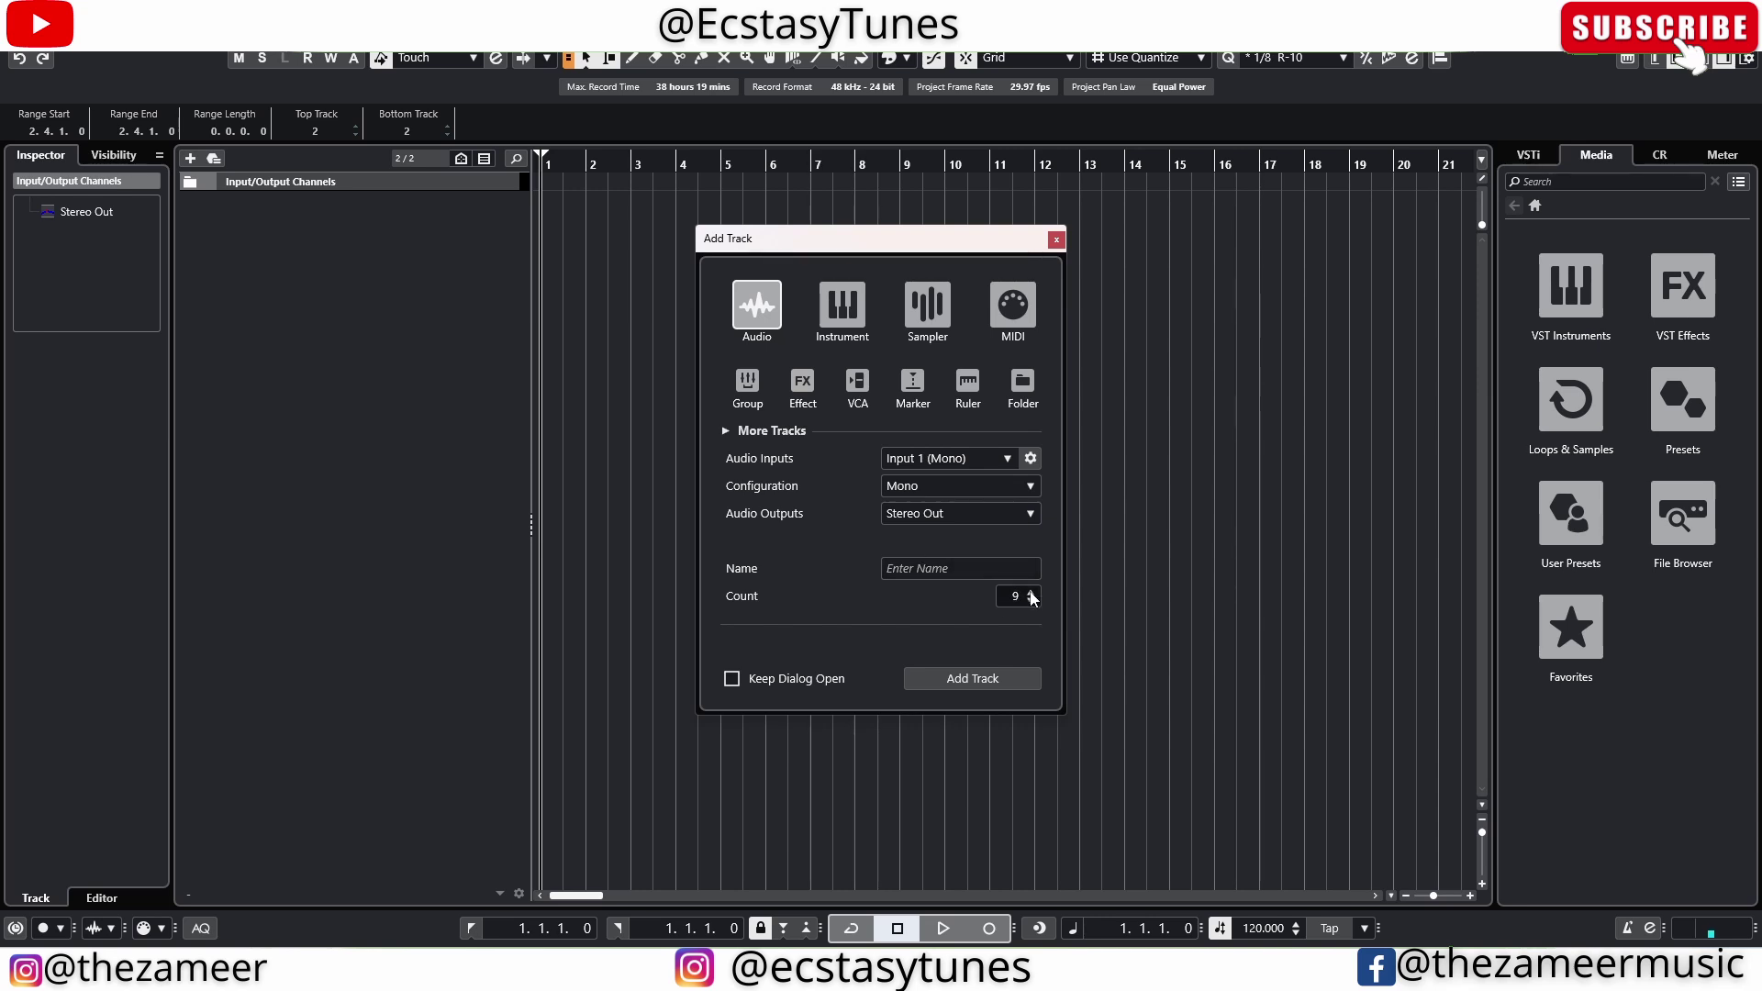
pyautogui.scroll(8, 1029, 598)
pyautogui.scroll(1, 1027, 598)
pyautogui.click(1013, 679)
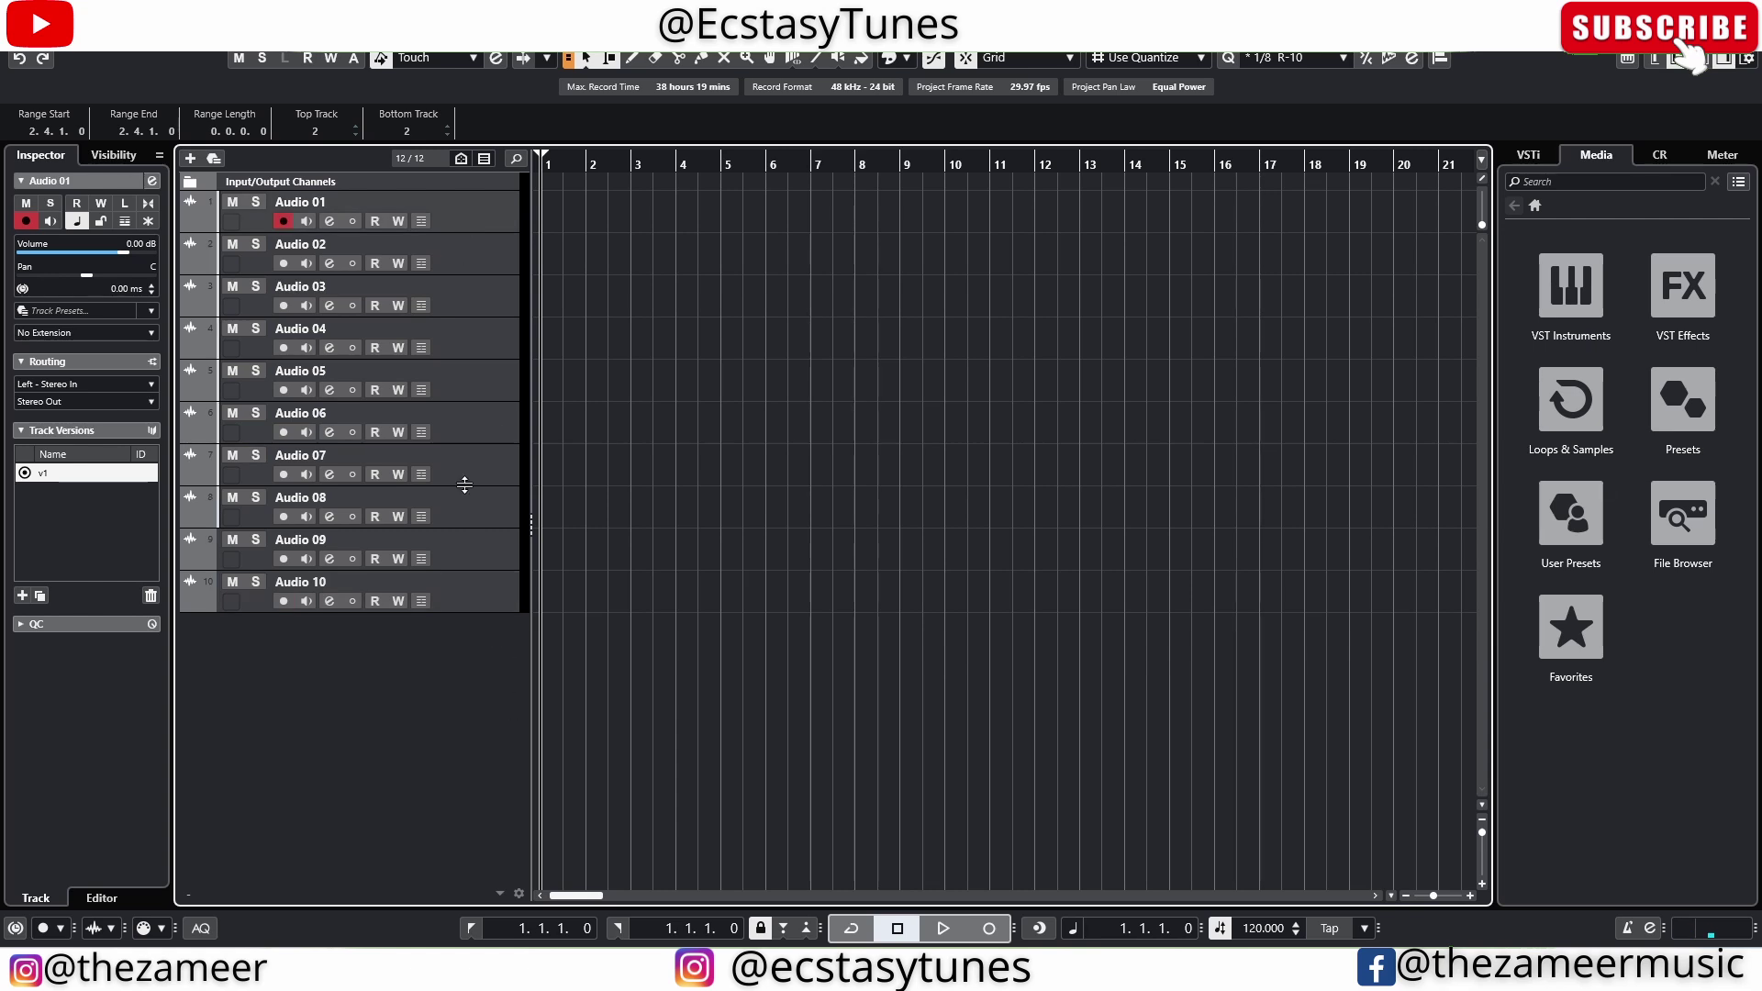
# Apply the Kick logical preset to the first audio track and the Snare preset to the second
pyautogui.click(1257, 413)
pyautogui.click(1501, 588)
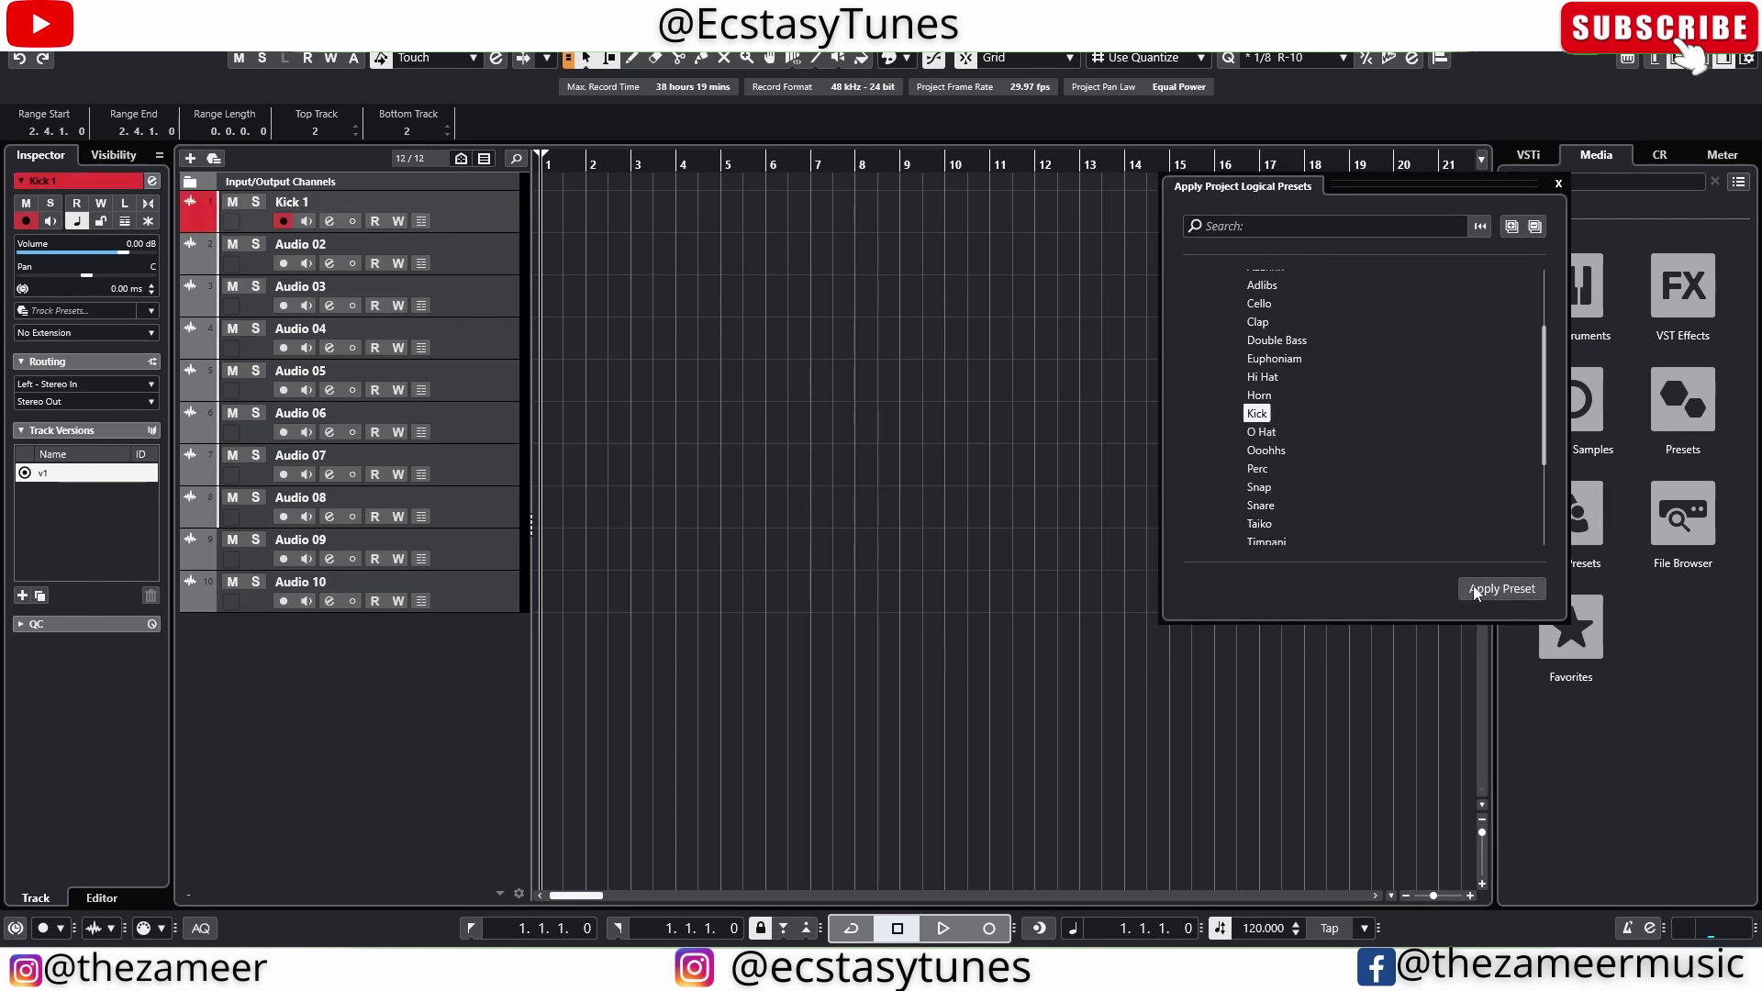
pyautogui.click(510, 263)
pyautogui.click(1260, 504)
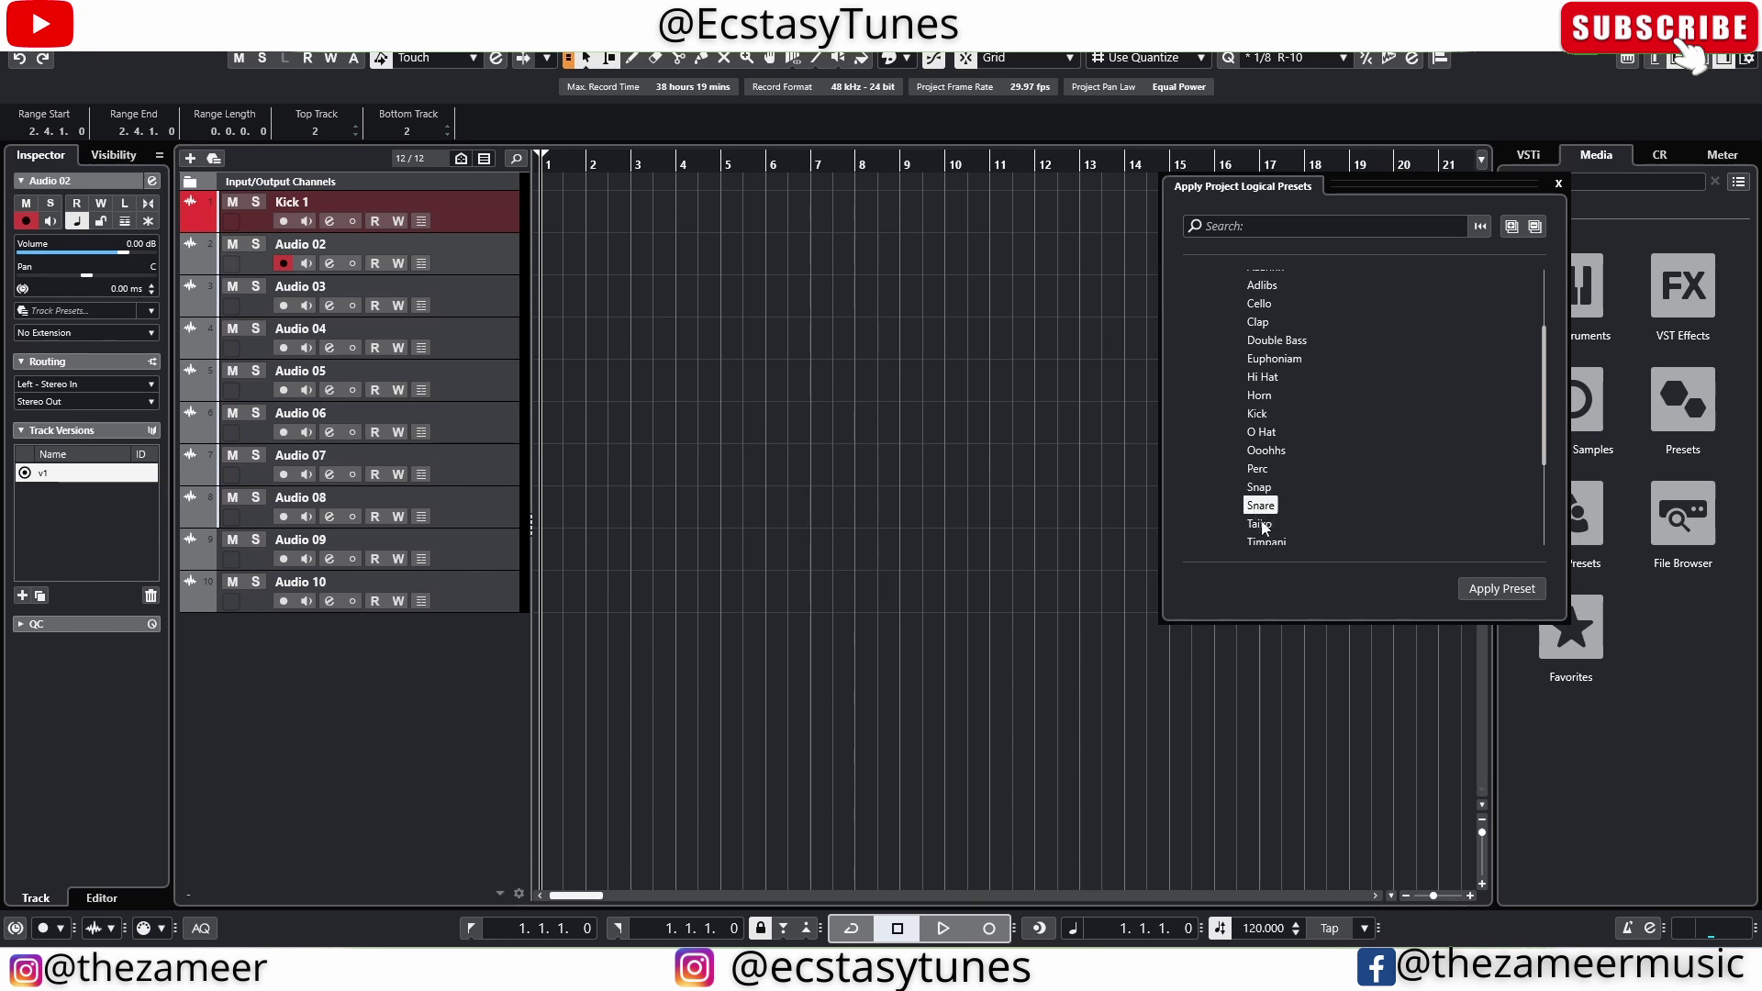
pyautogui.click(1501, 588)
# Apply the O Hat, Perc and Snap logical presets to the third, fourth and fifth audio tracks
pyautogui.click(490, 300)
pyautogui.click(1261, 431)
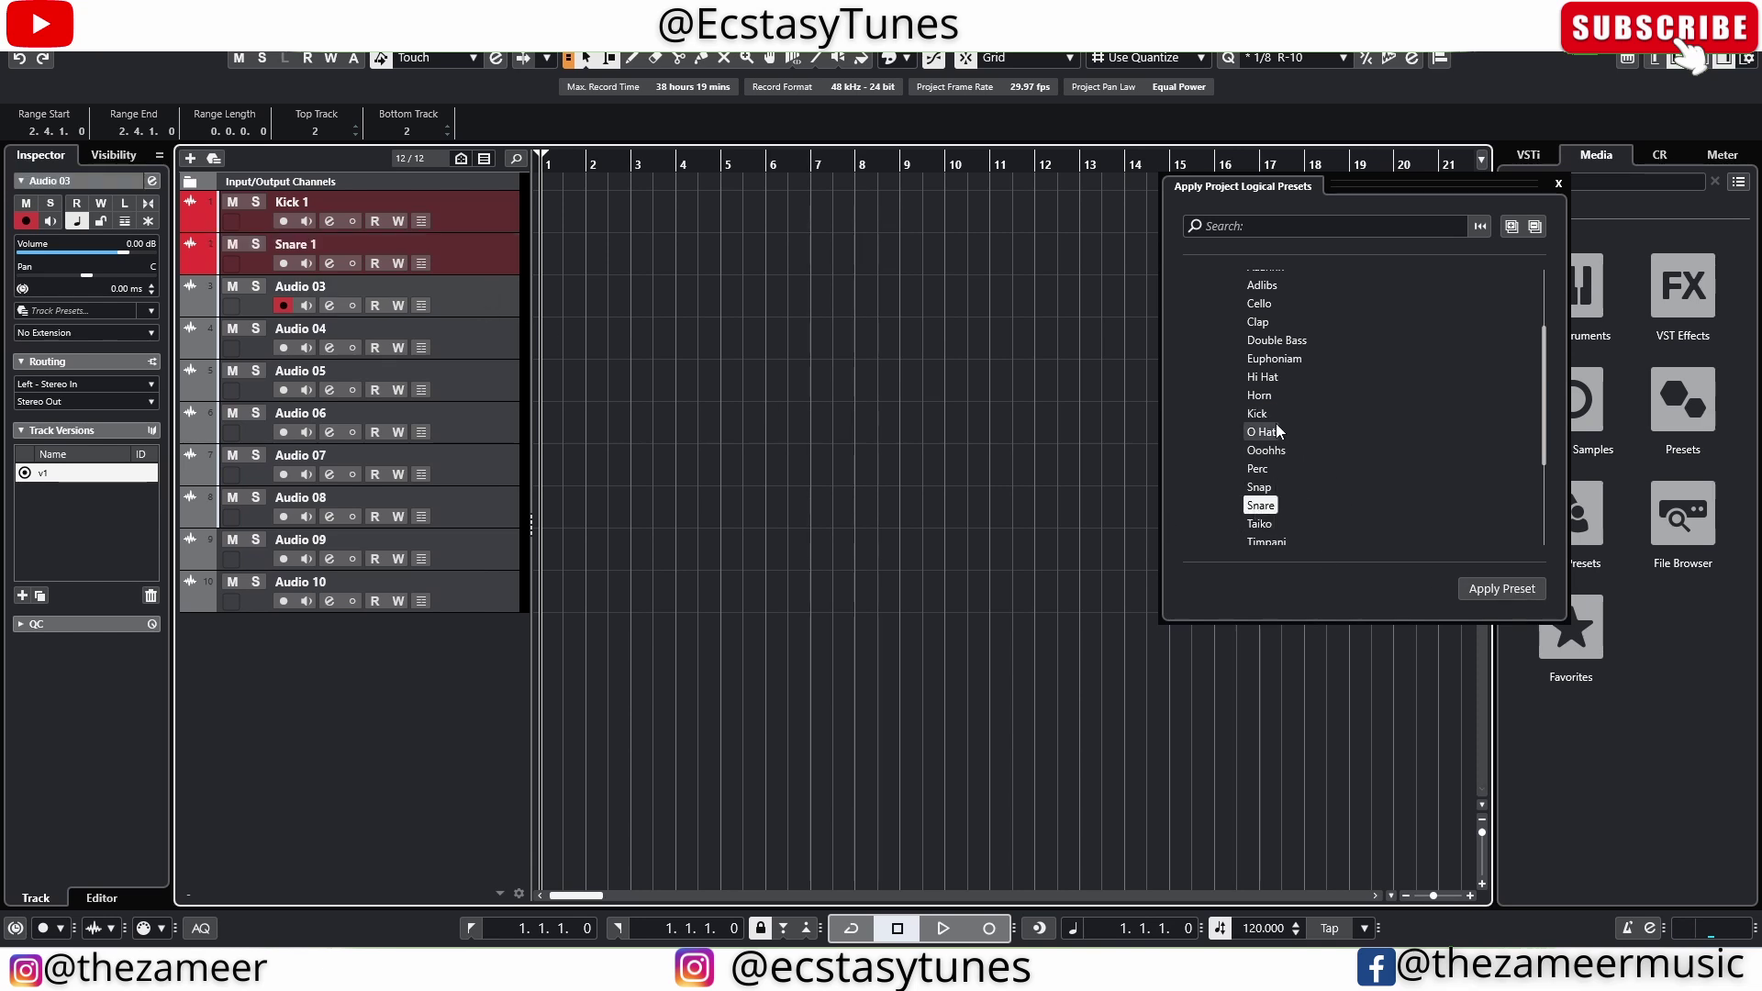
pyautogui.click(1501, 588)
pyautogui.click(490, 342)
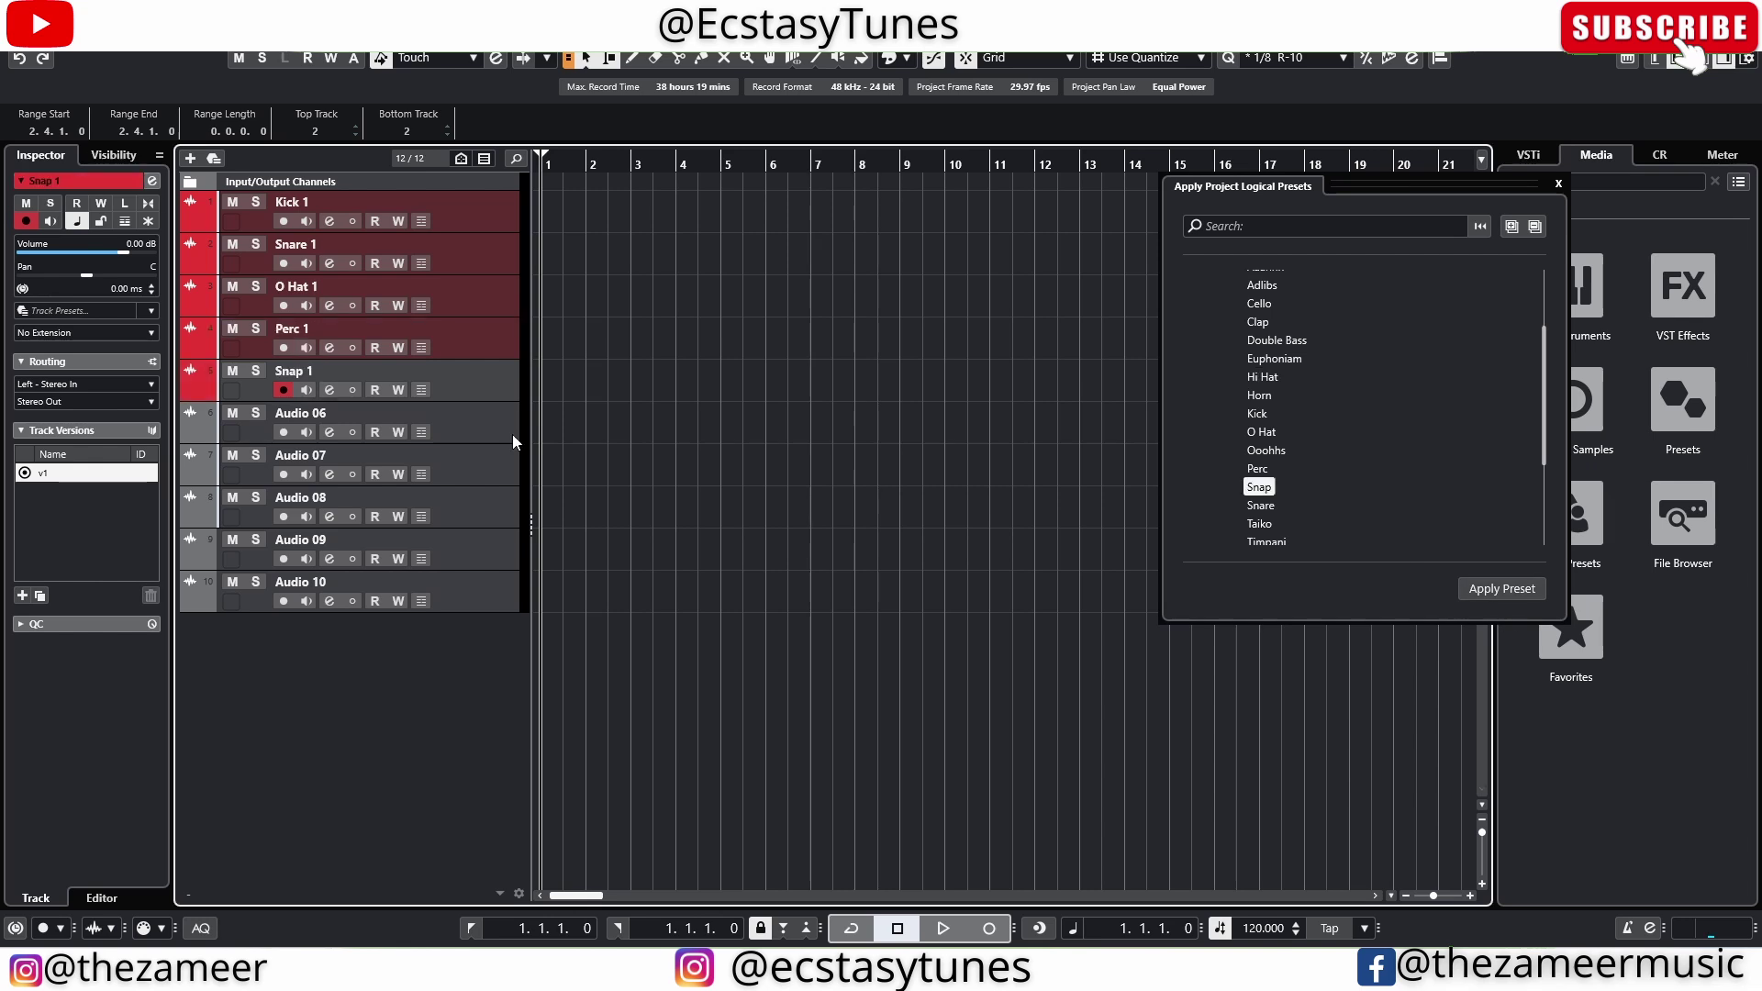
# Apply the Cello, Viola and Violins logical presets to the sixth, seventh and eighth audio tracks
pyautogui.click(510, 433)
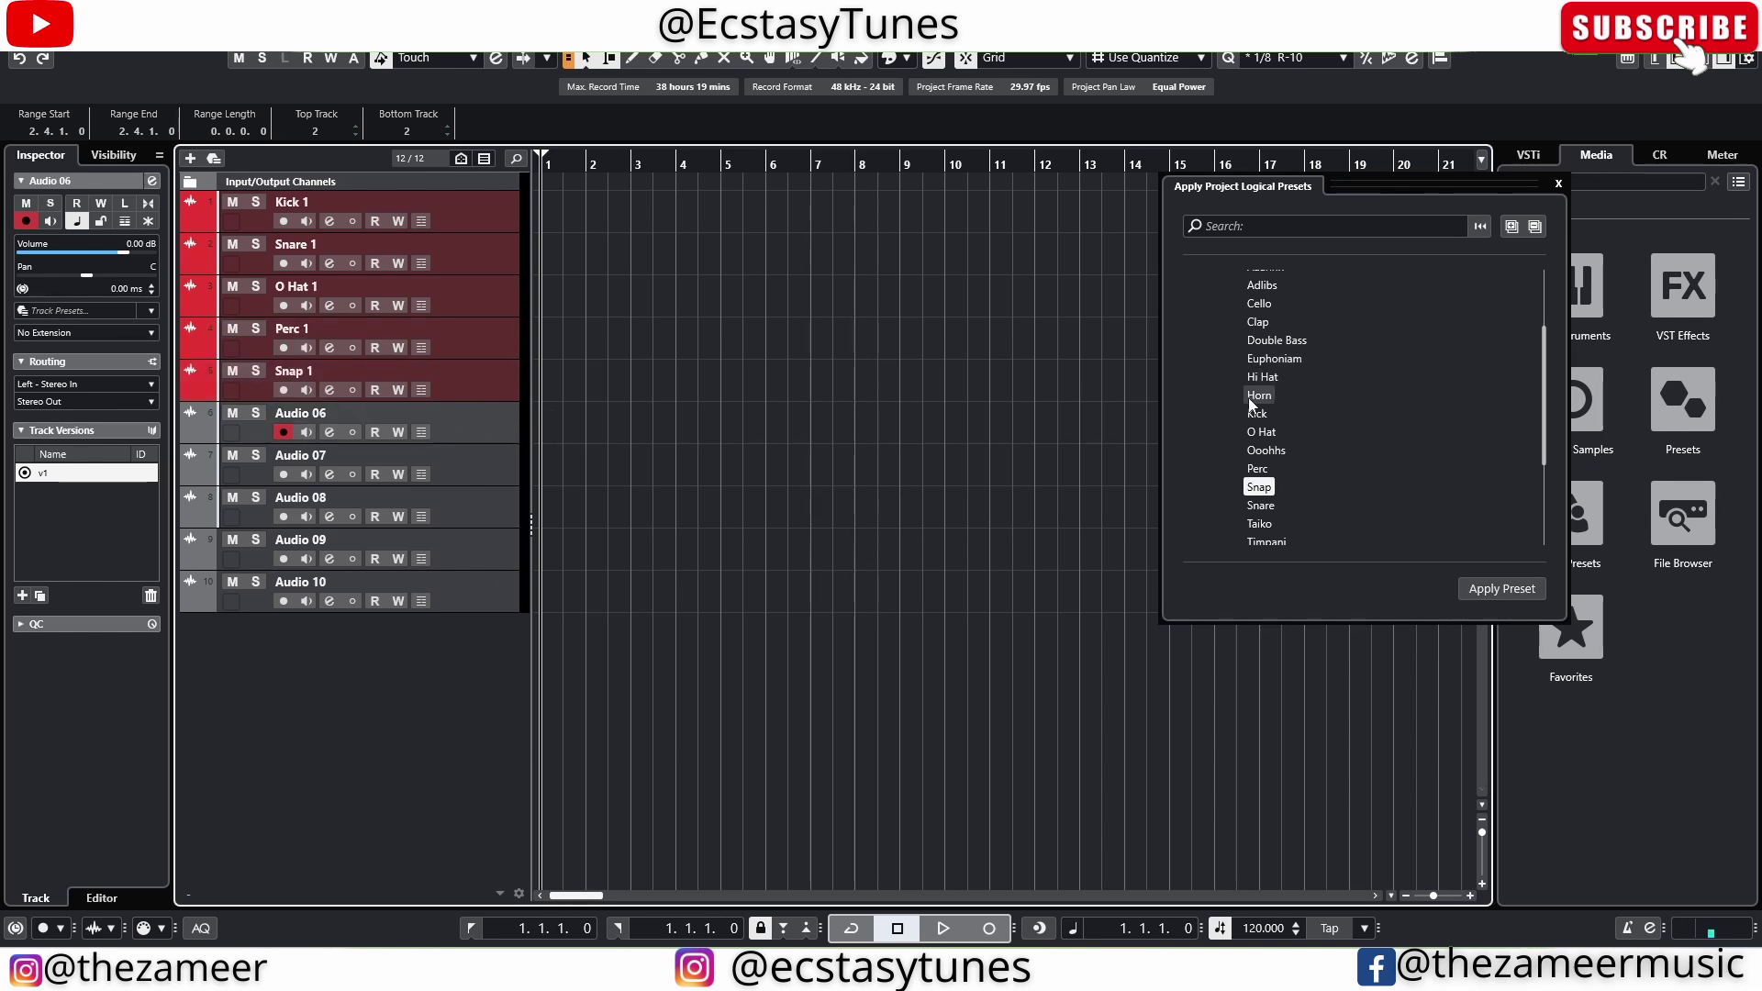
pyautogui.click(1271, 305)
pyautogui.click(1469, 587)
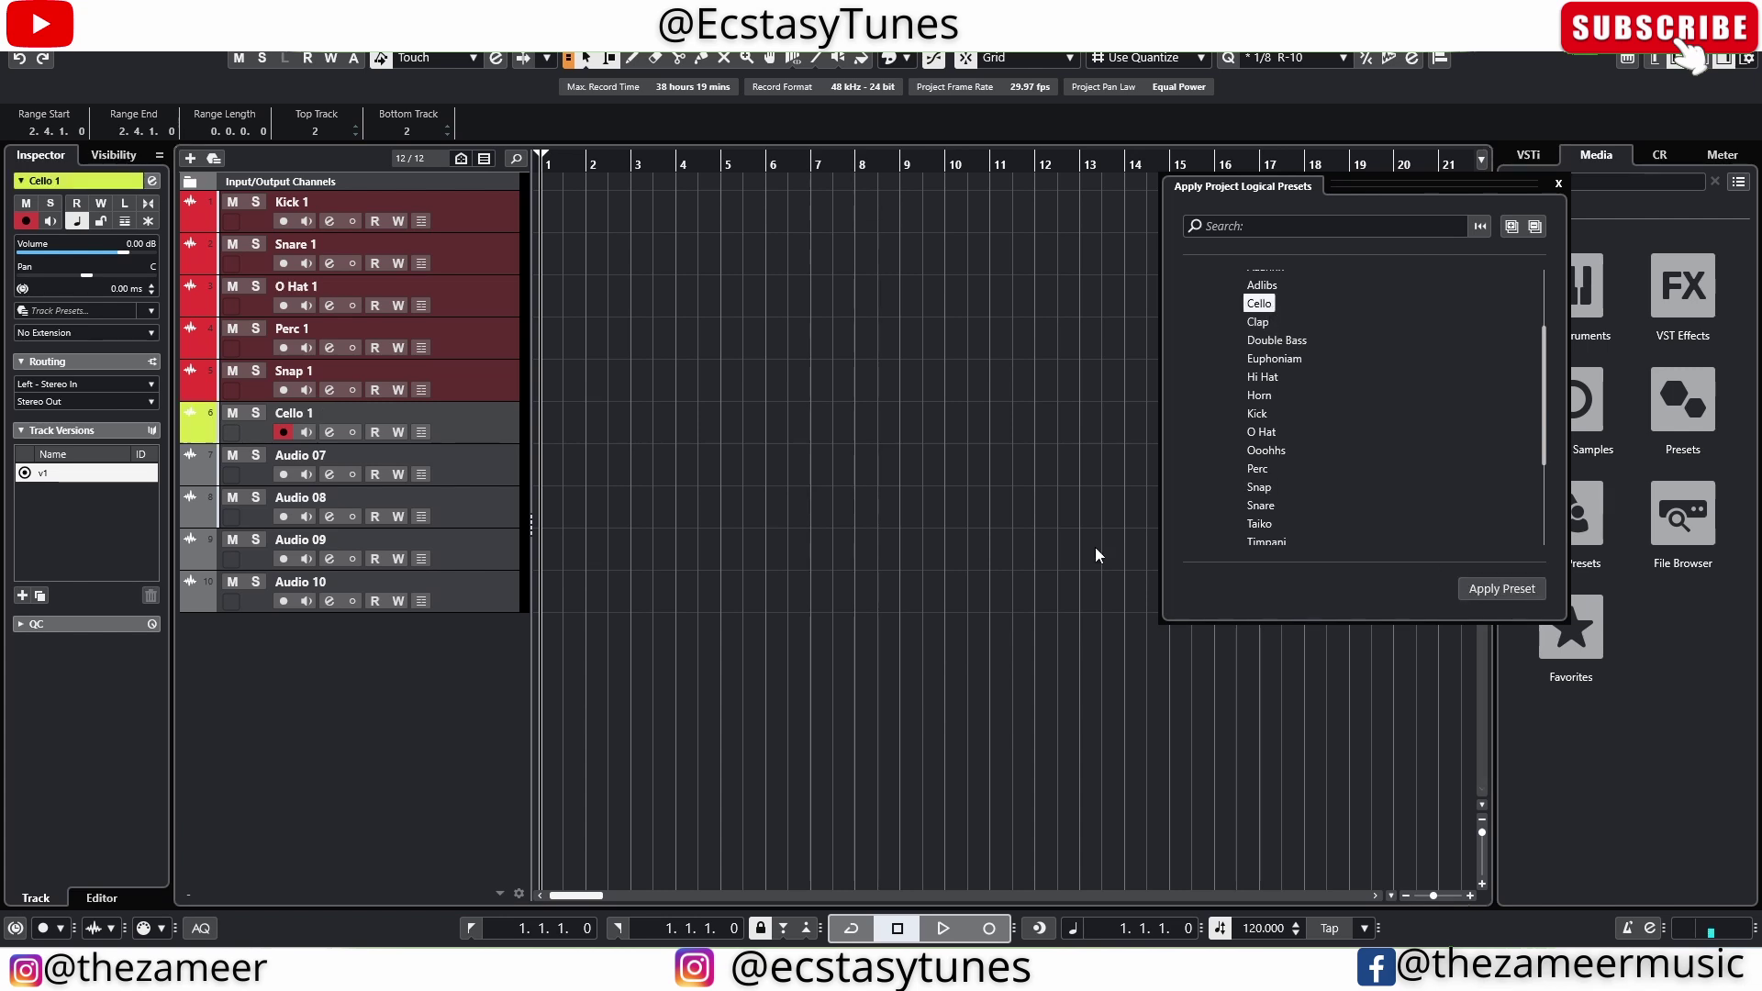
pyautogui.scroll(-3, 1271, 367)
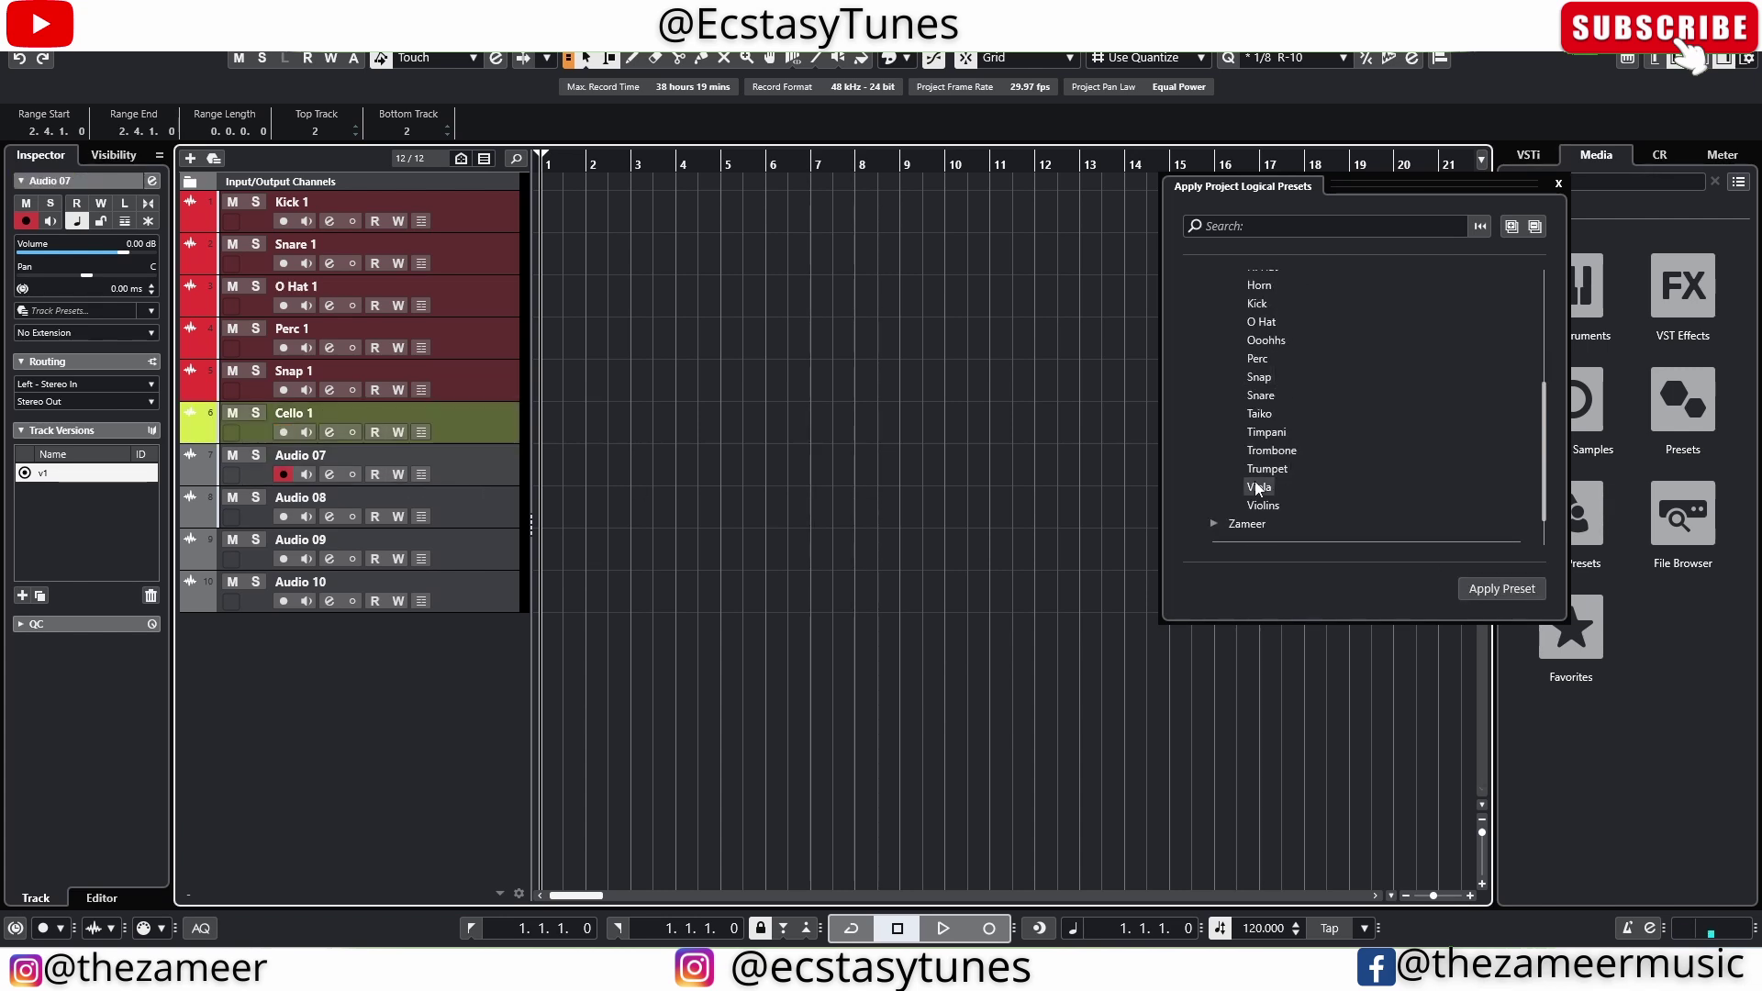
pyautogui.click(1259, 487)
pyautogui.click(1501, 588)
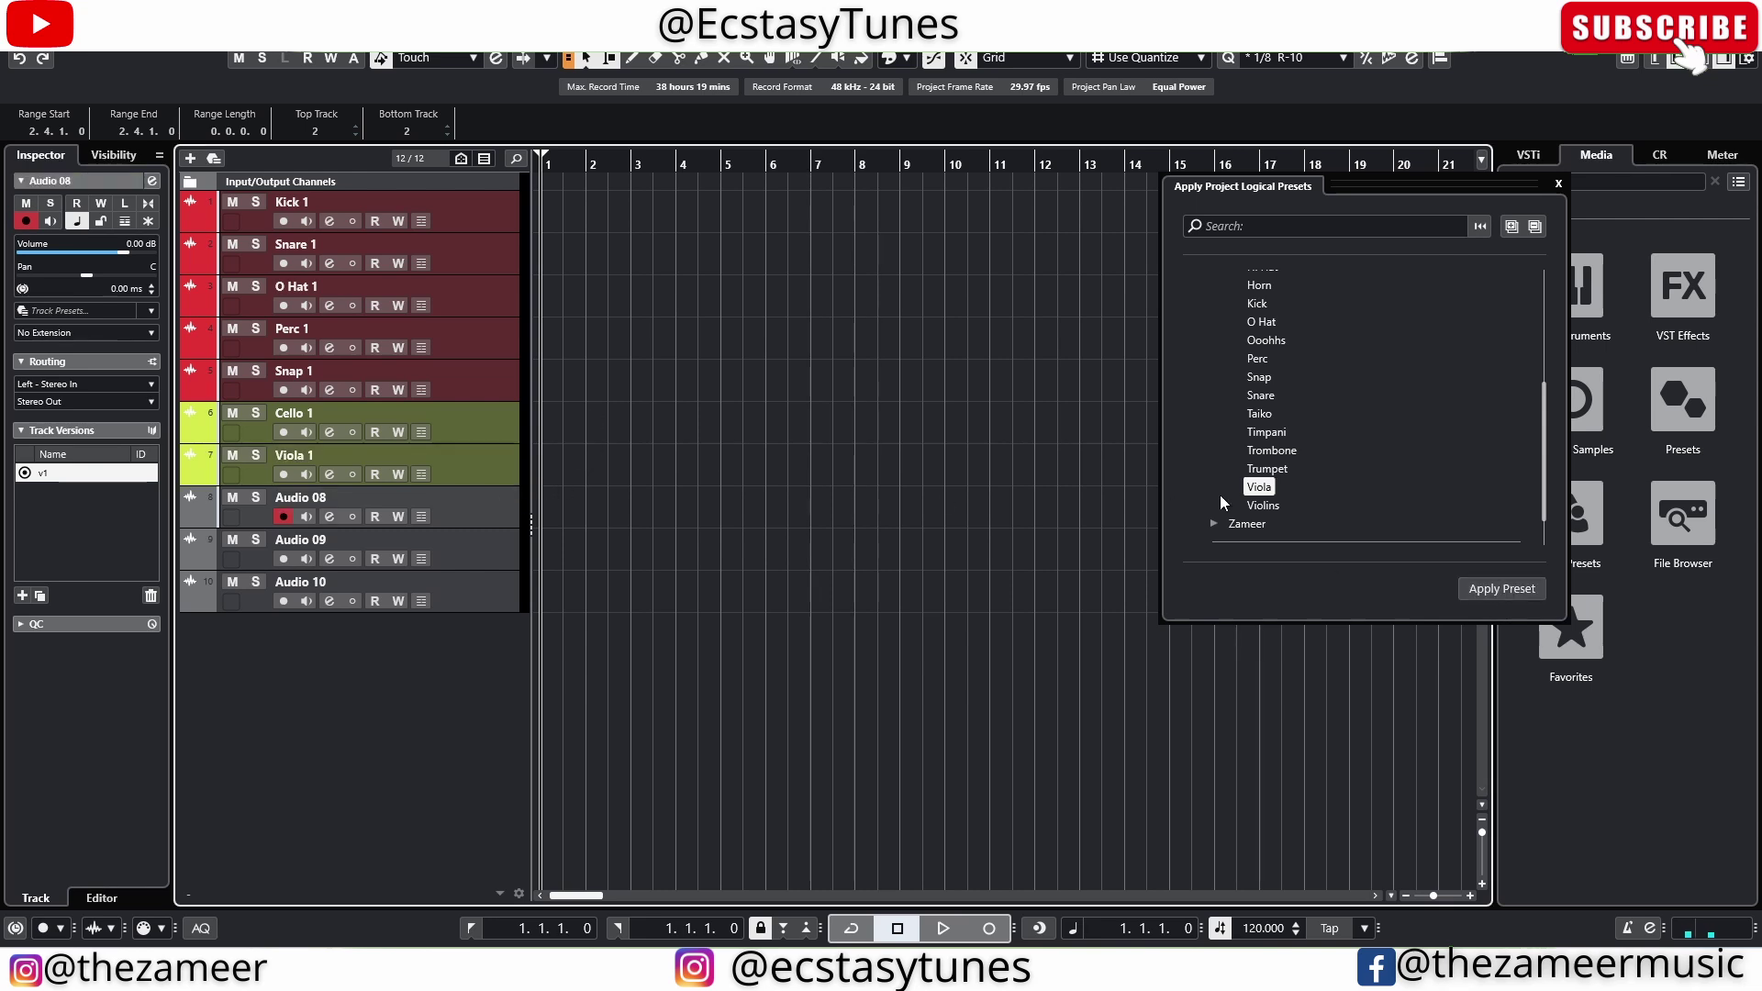
pyautogui.click(1263, 504)
pyautogui.click(1491, 592)
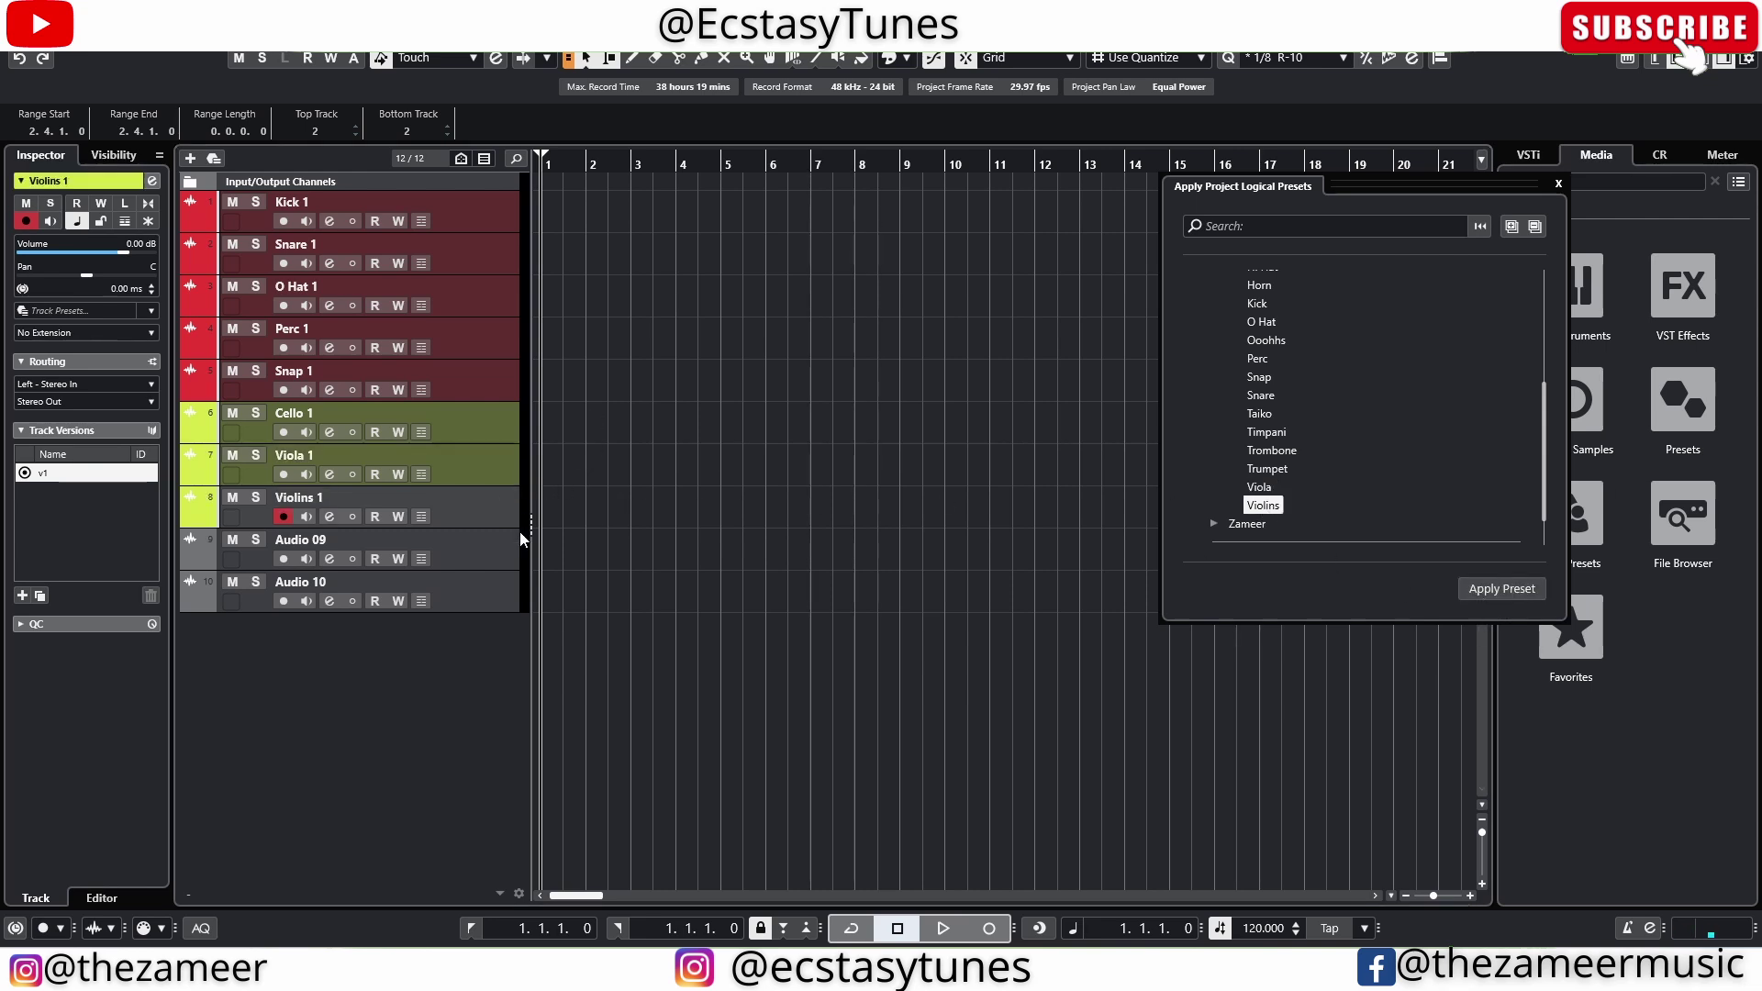
# Apply the Trombone logical preset to the ninth audio track and the Trumpet preset to the tenth
pyautogui.click(1271, 449)
pyautogui.click(1501, 589)
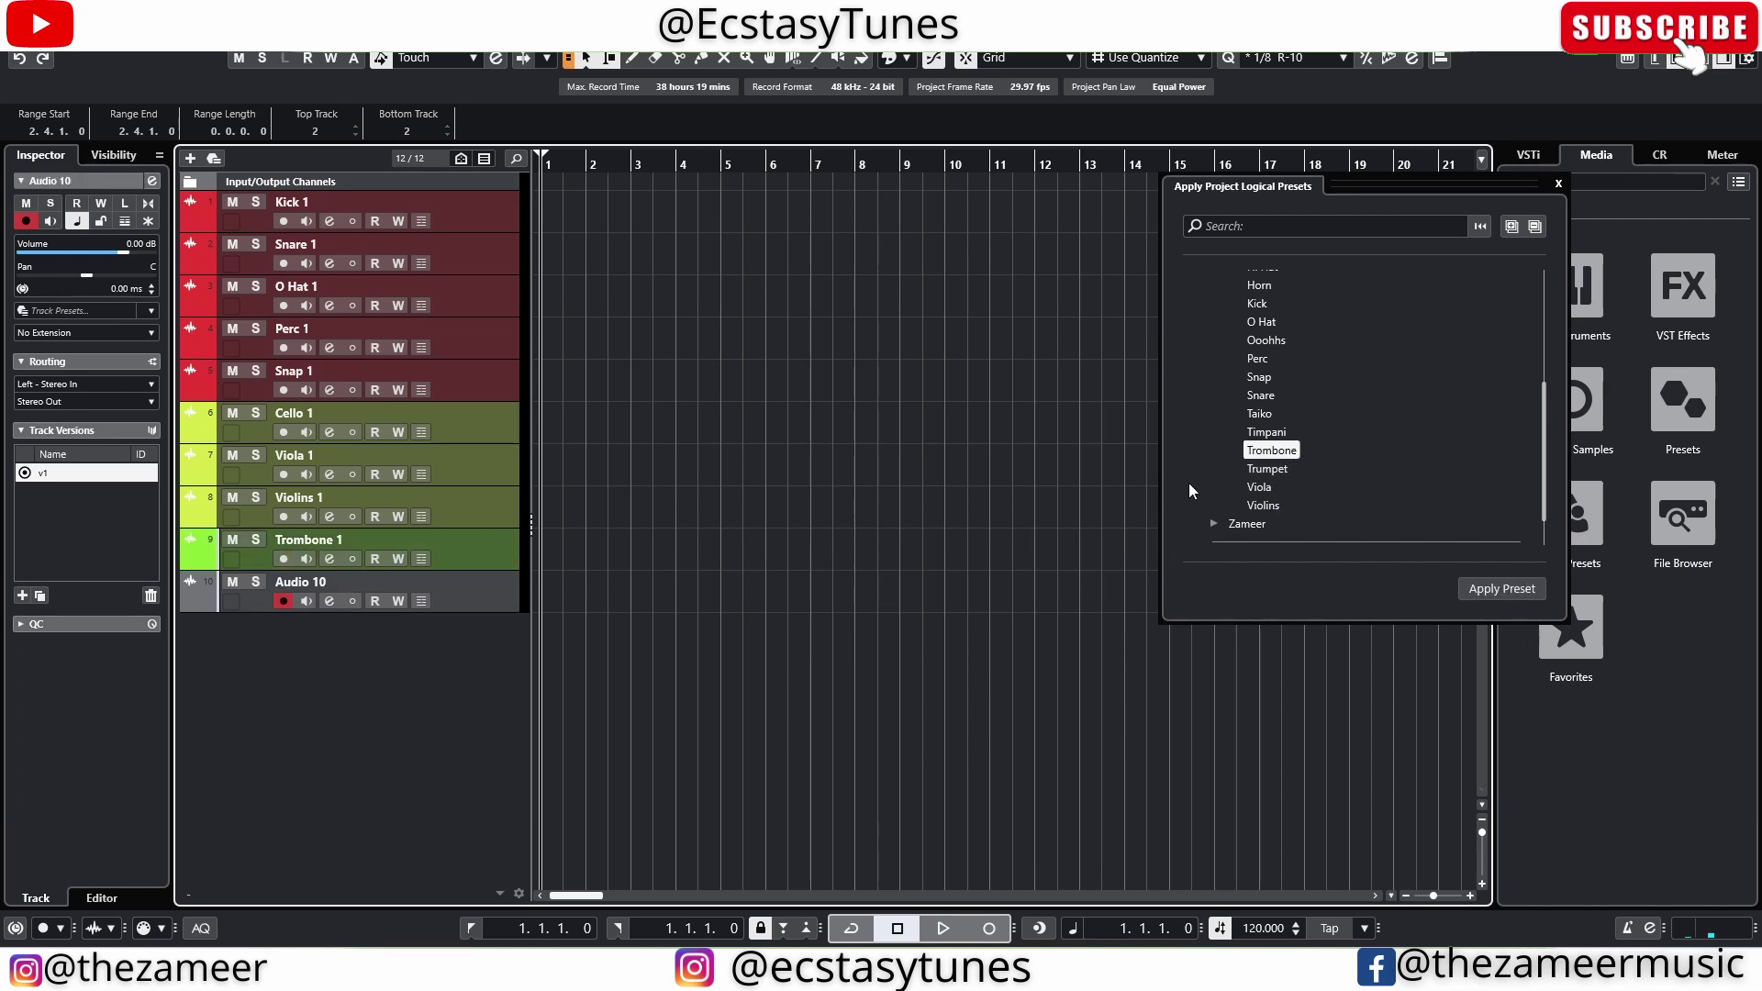
pyautogui.click(1267, 468)
pyautogui.click(1499, 591)
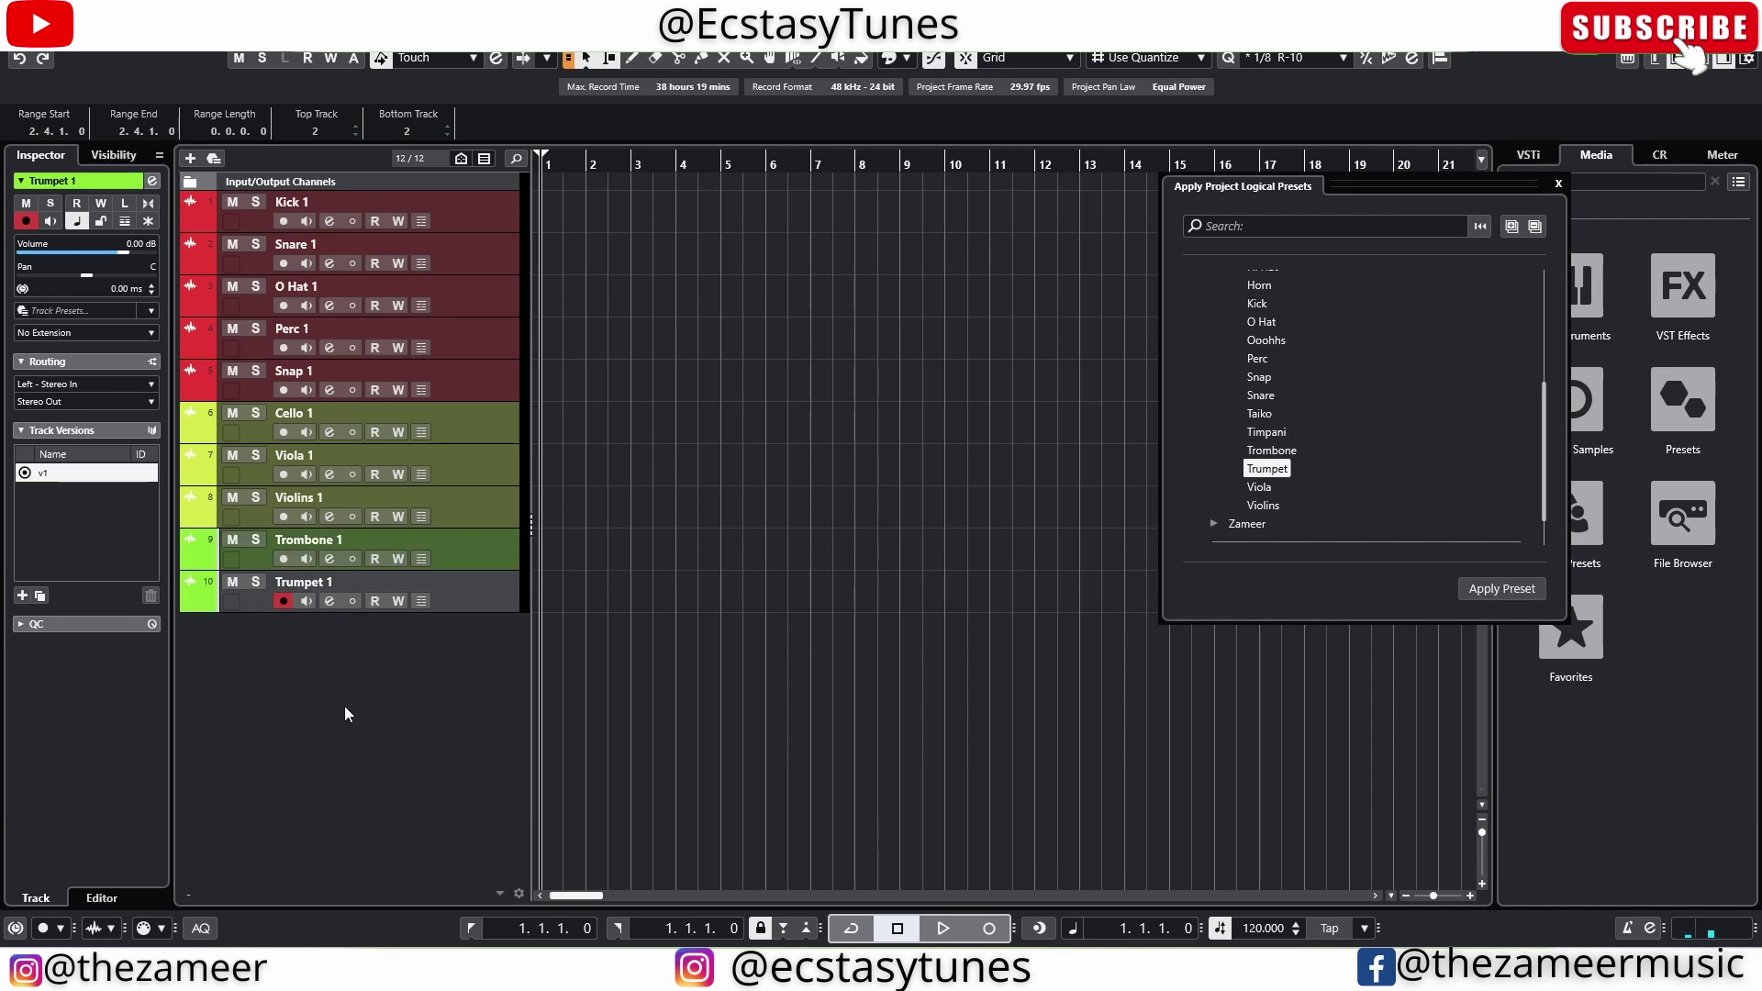
# Look over the colour-coded track list group by group: drums, strings and brass
pyautogui.click(472, 393)
pyautogui.click(476, 206)
pyautogui.click(455, 378)
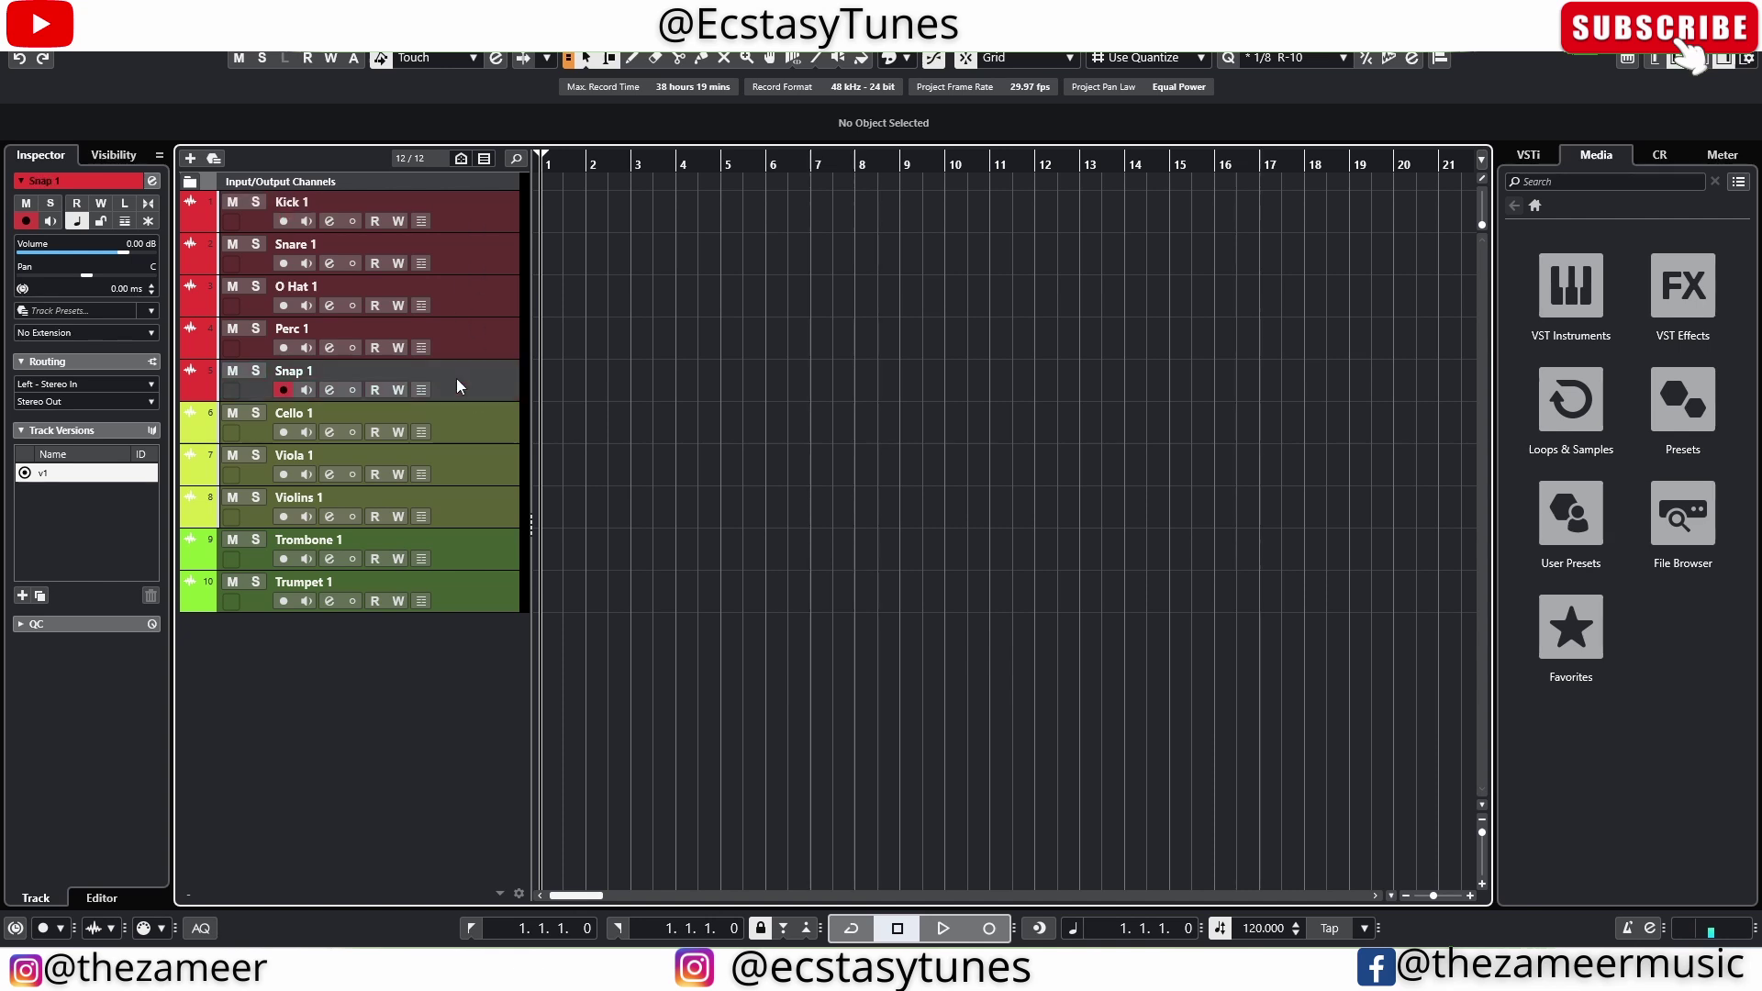
pyautogui.click(475, 431)
pyautogui.click(475, 500)
pyautogui.click(477, 549)
pyautogui.click(470, 591)
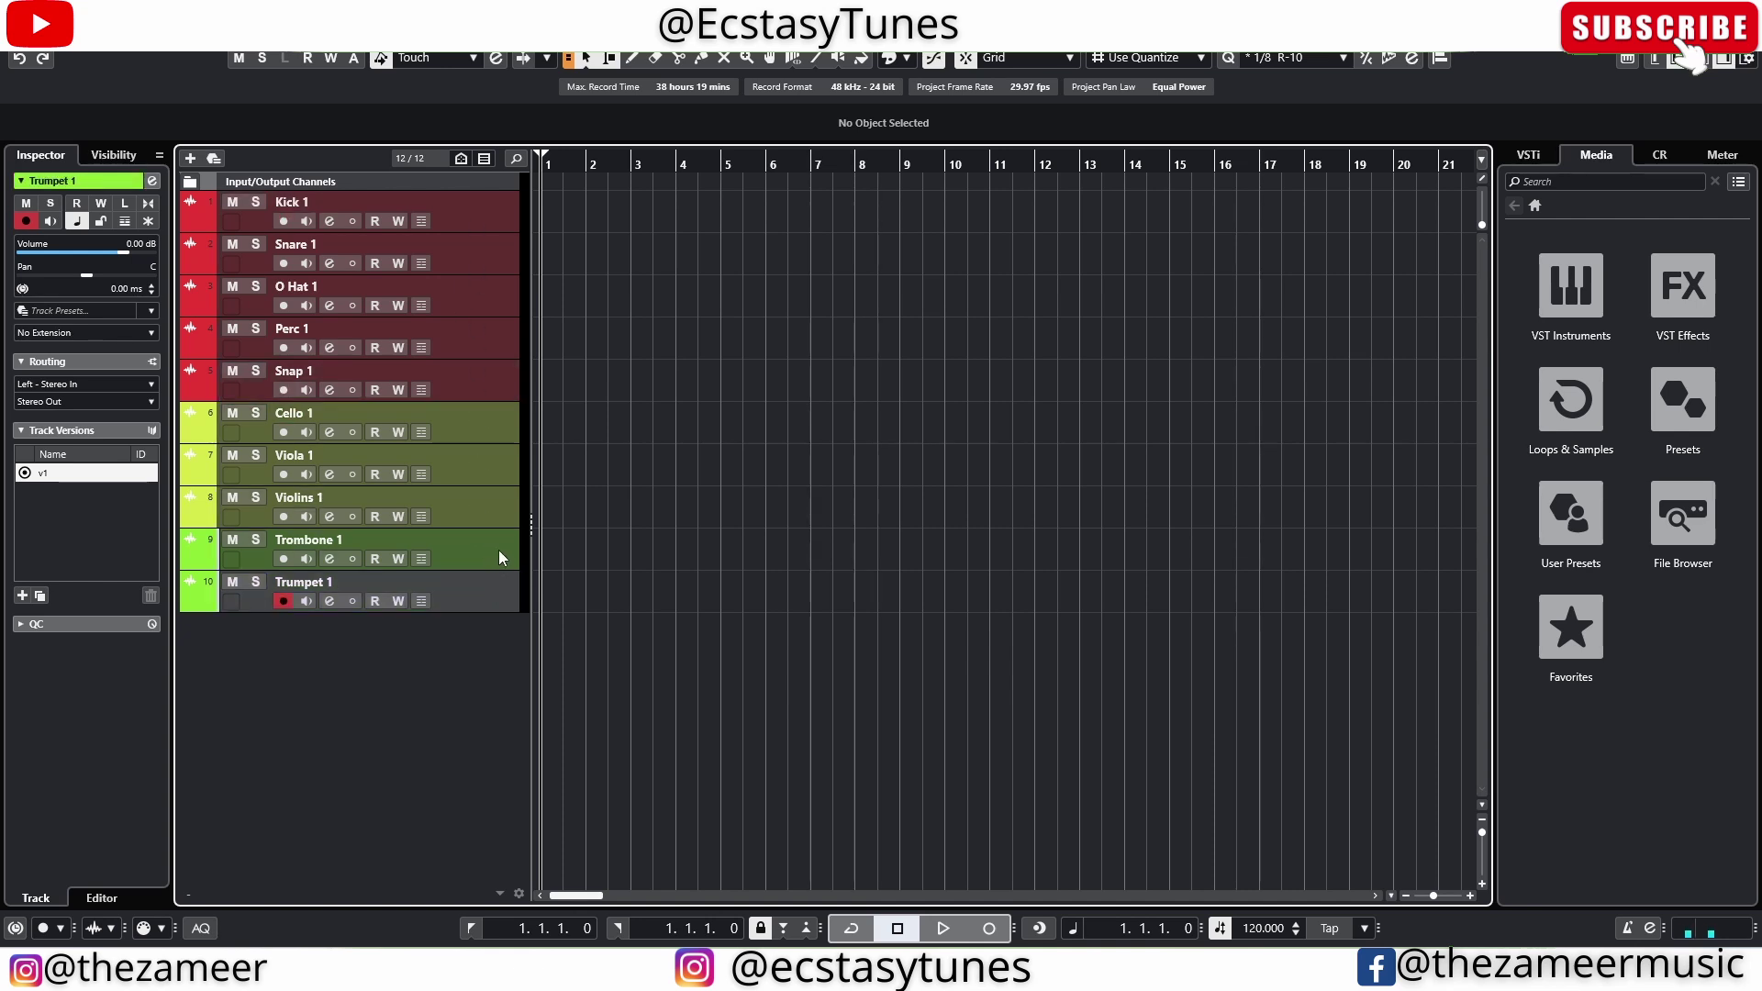
pyautogui.click(498, 549)
pyautogui.click(483, 213)
pyautogui.keyDown('shift'); pyautogui.click(461, 378); pyautogui.keyUp('shift')
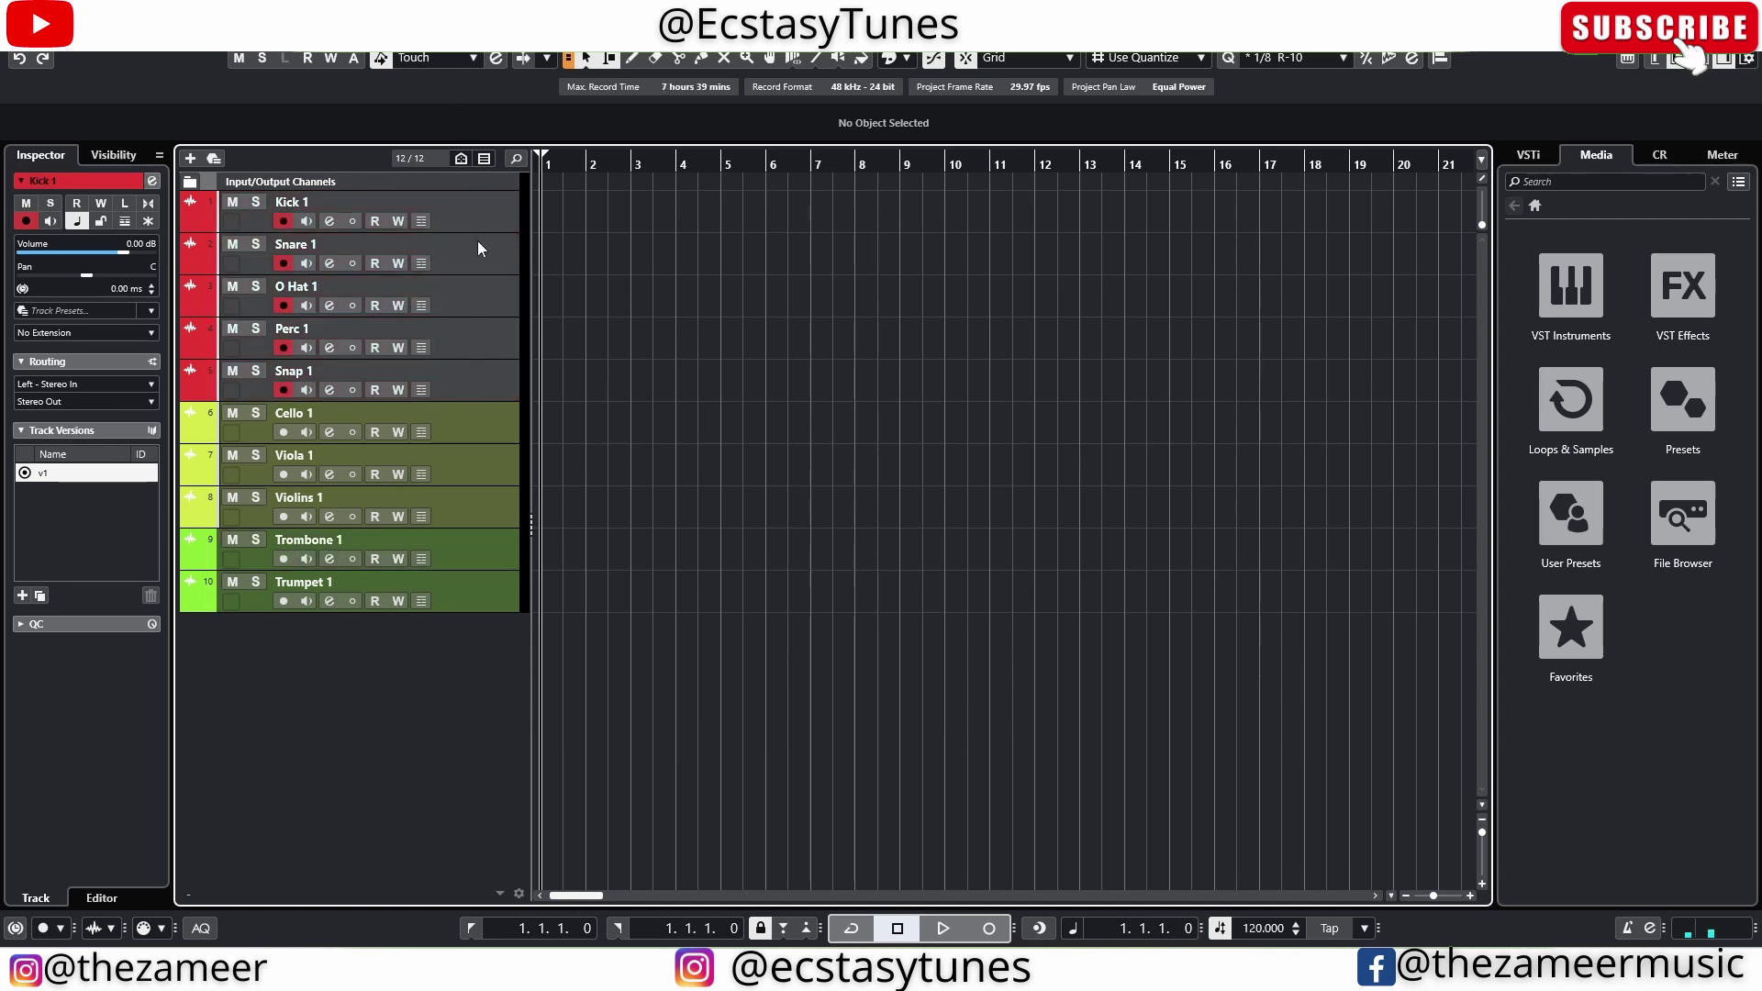
# Add a folder track above the Kick 1 track and name it Drums
pyautogui.click(468, 215)
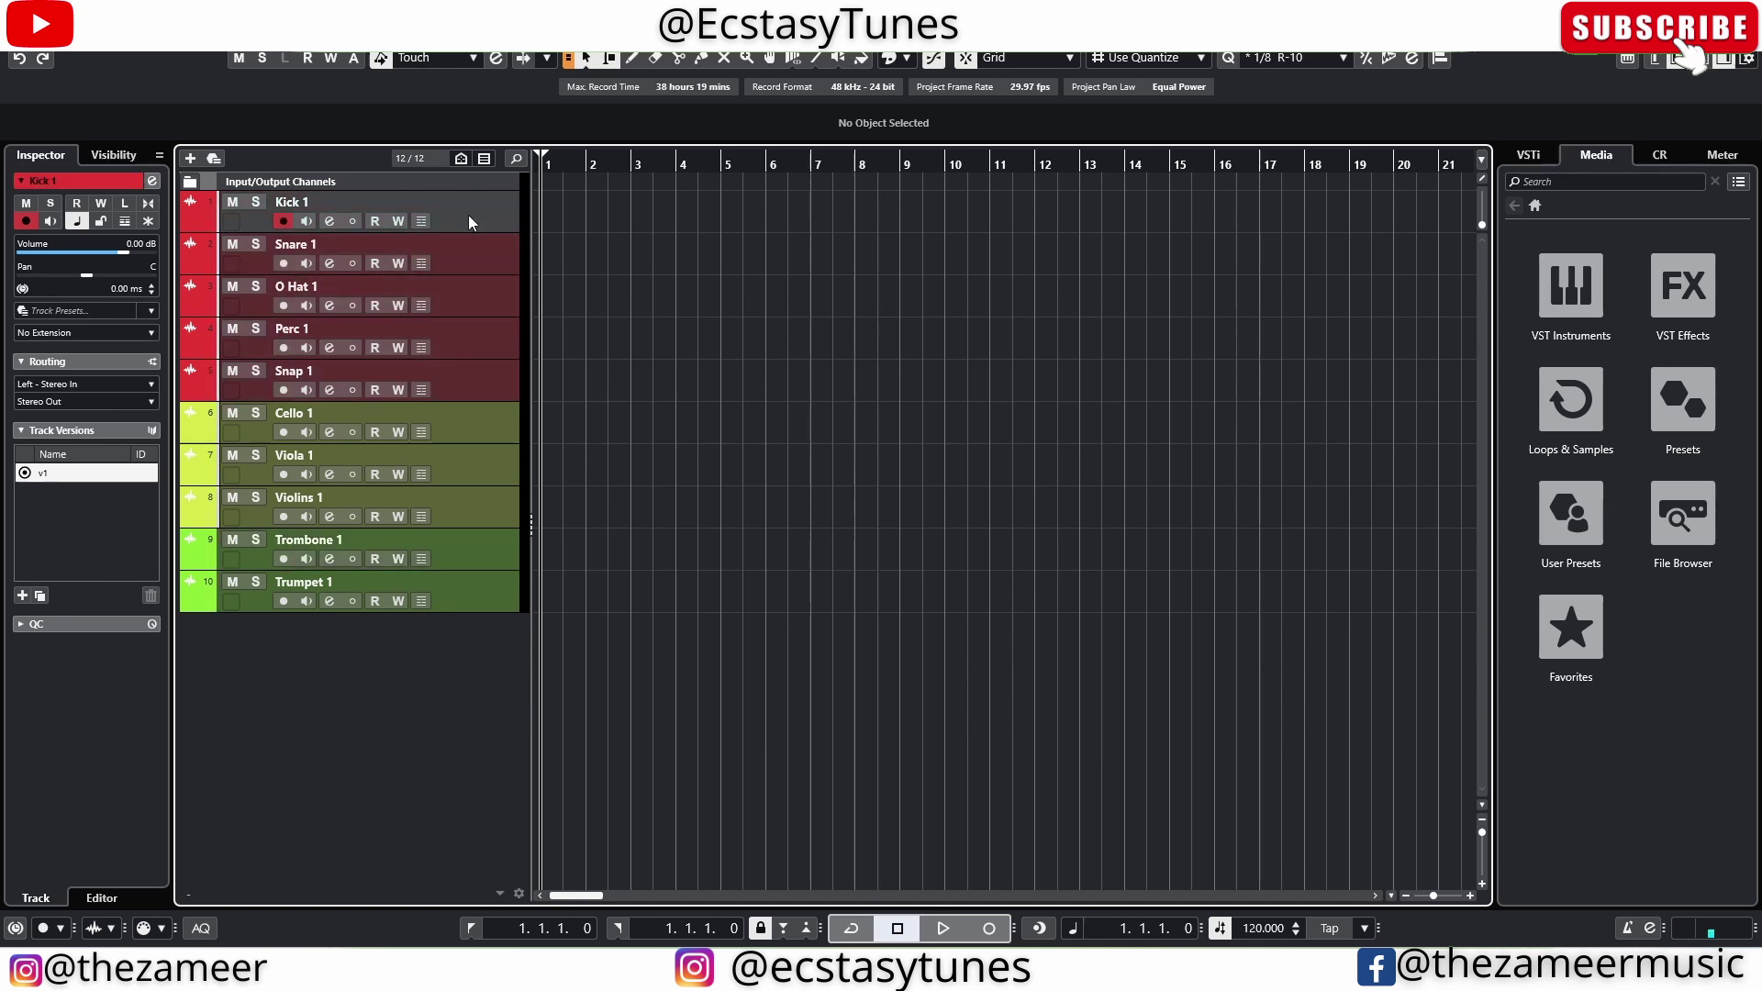
pyautogui.click(191, 157)
pyautogui.click(1022, 380)
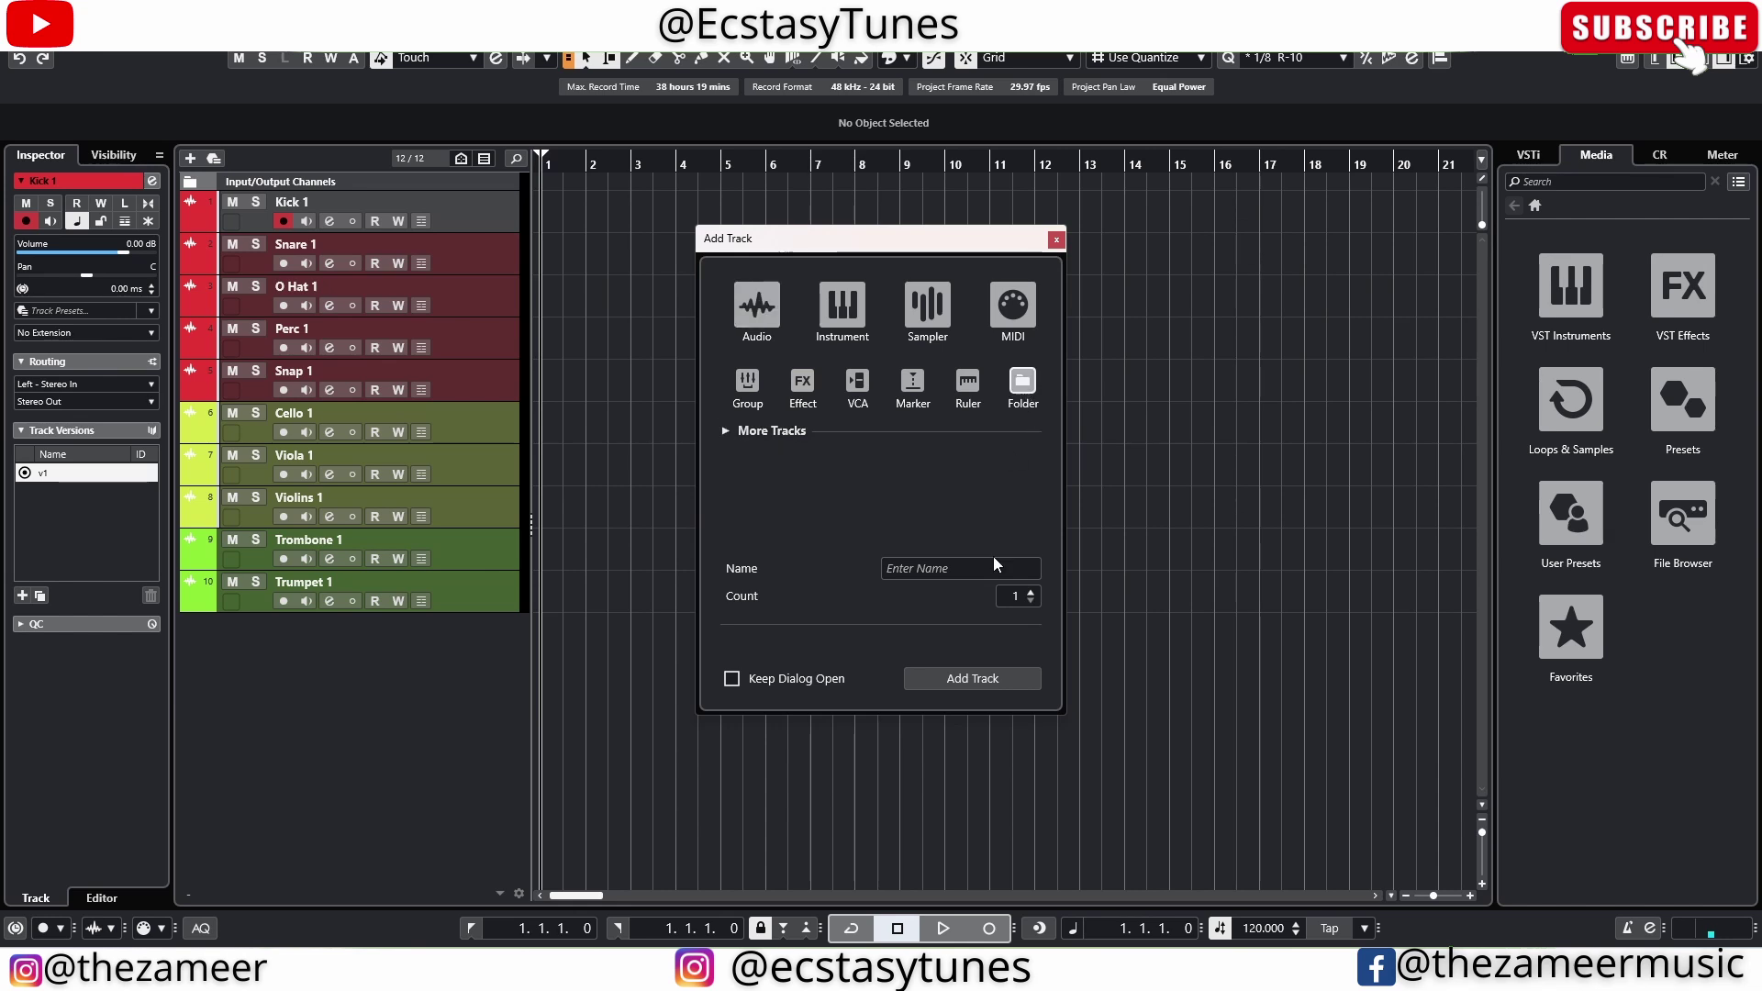
pyautogui.click(974, 679)
pyautogui.moveTo(417, 260); pyautogui.dragTo(415, 206)
pyautogui.doubleClick(322, 202)
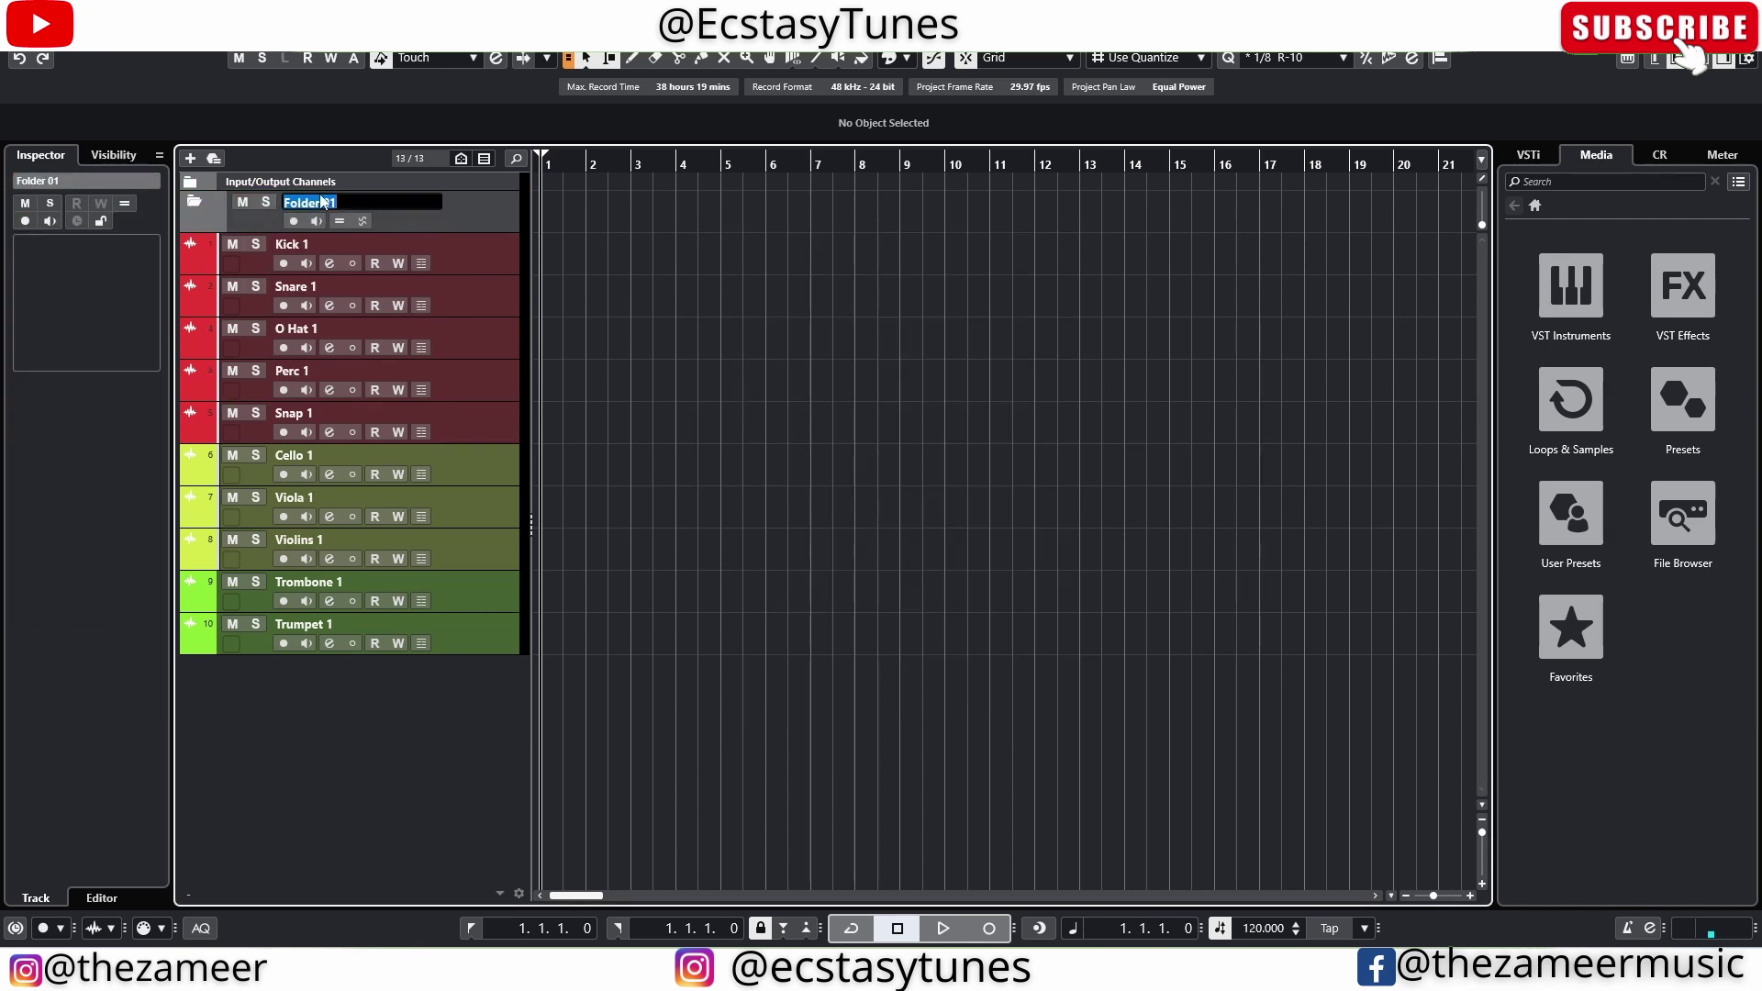
pyautogui.write('Drums')
pyautogui.press('Return')
pyautogui.click(475, 223)
# Move the five tracks from Kick 1 to Snap 1 into the Drums folder and collapse it
pyautogui.click(475, 246)
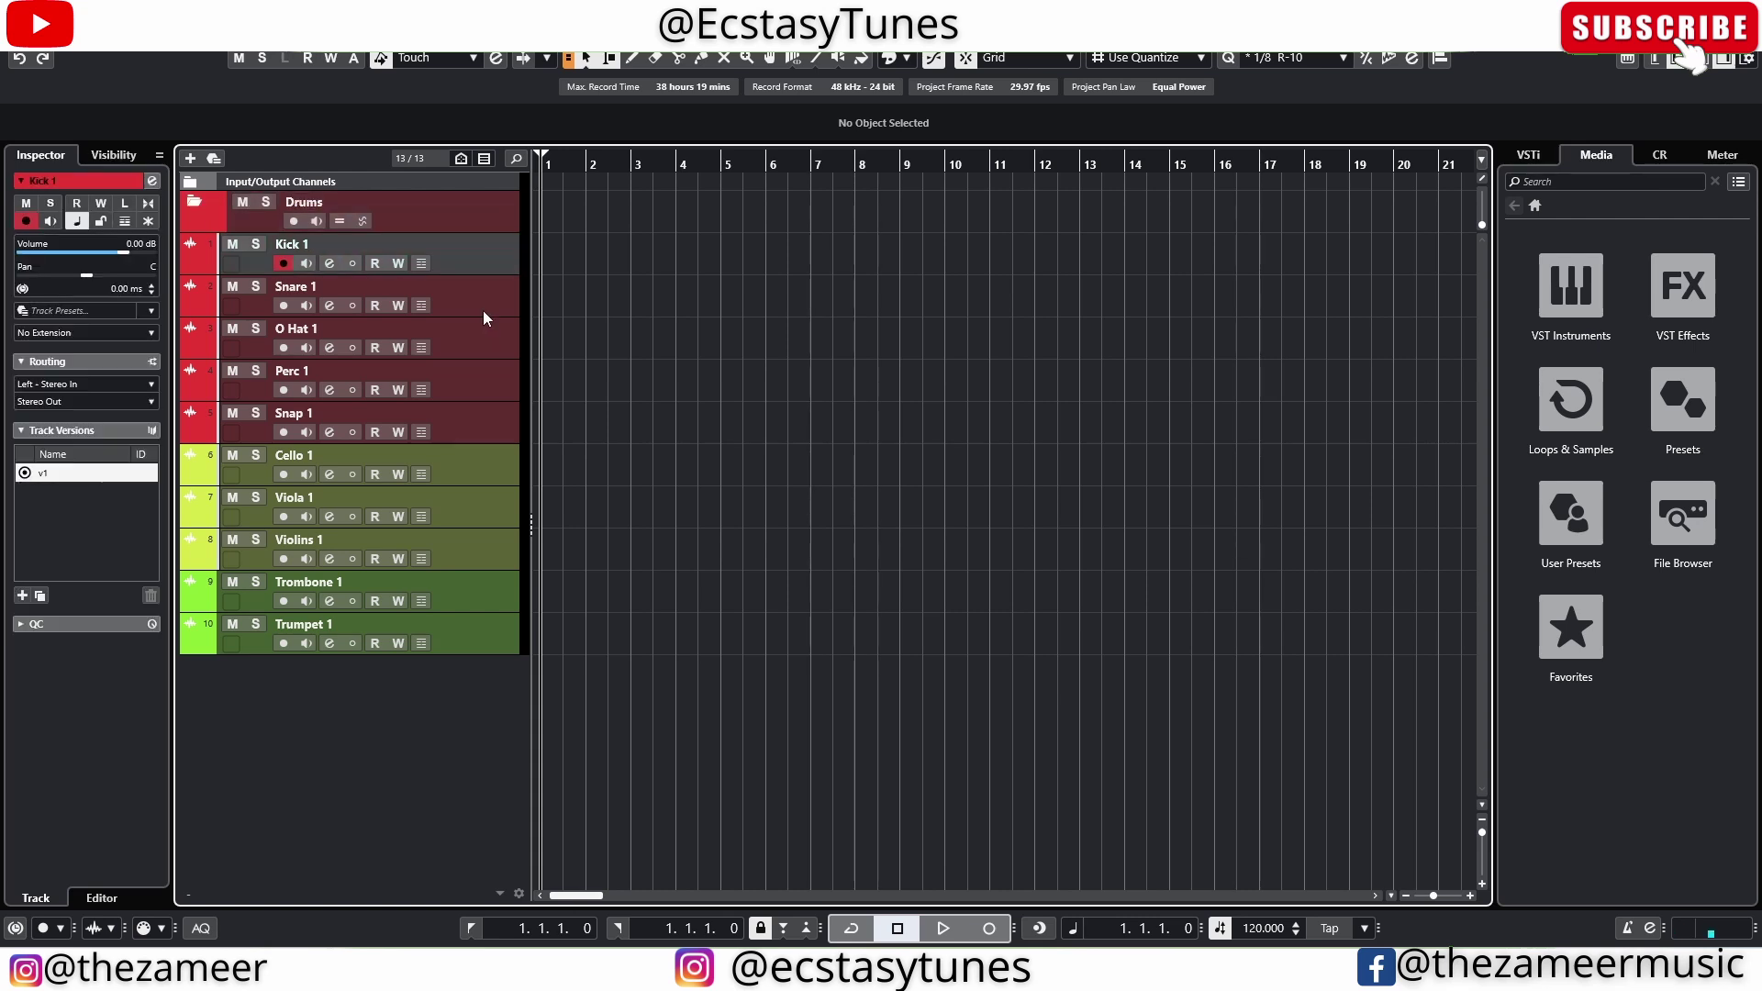
pyautogui.keyDown('shift'); pyautogui.click(493, 420); pyautogui.keyUp('shift')
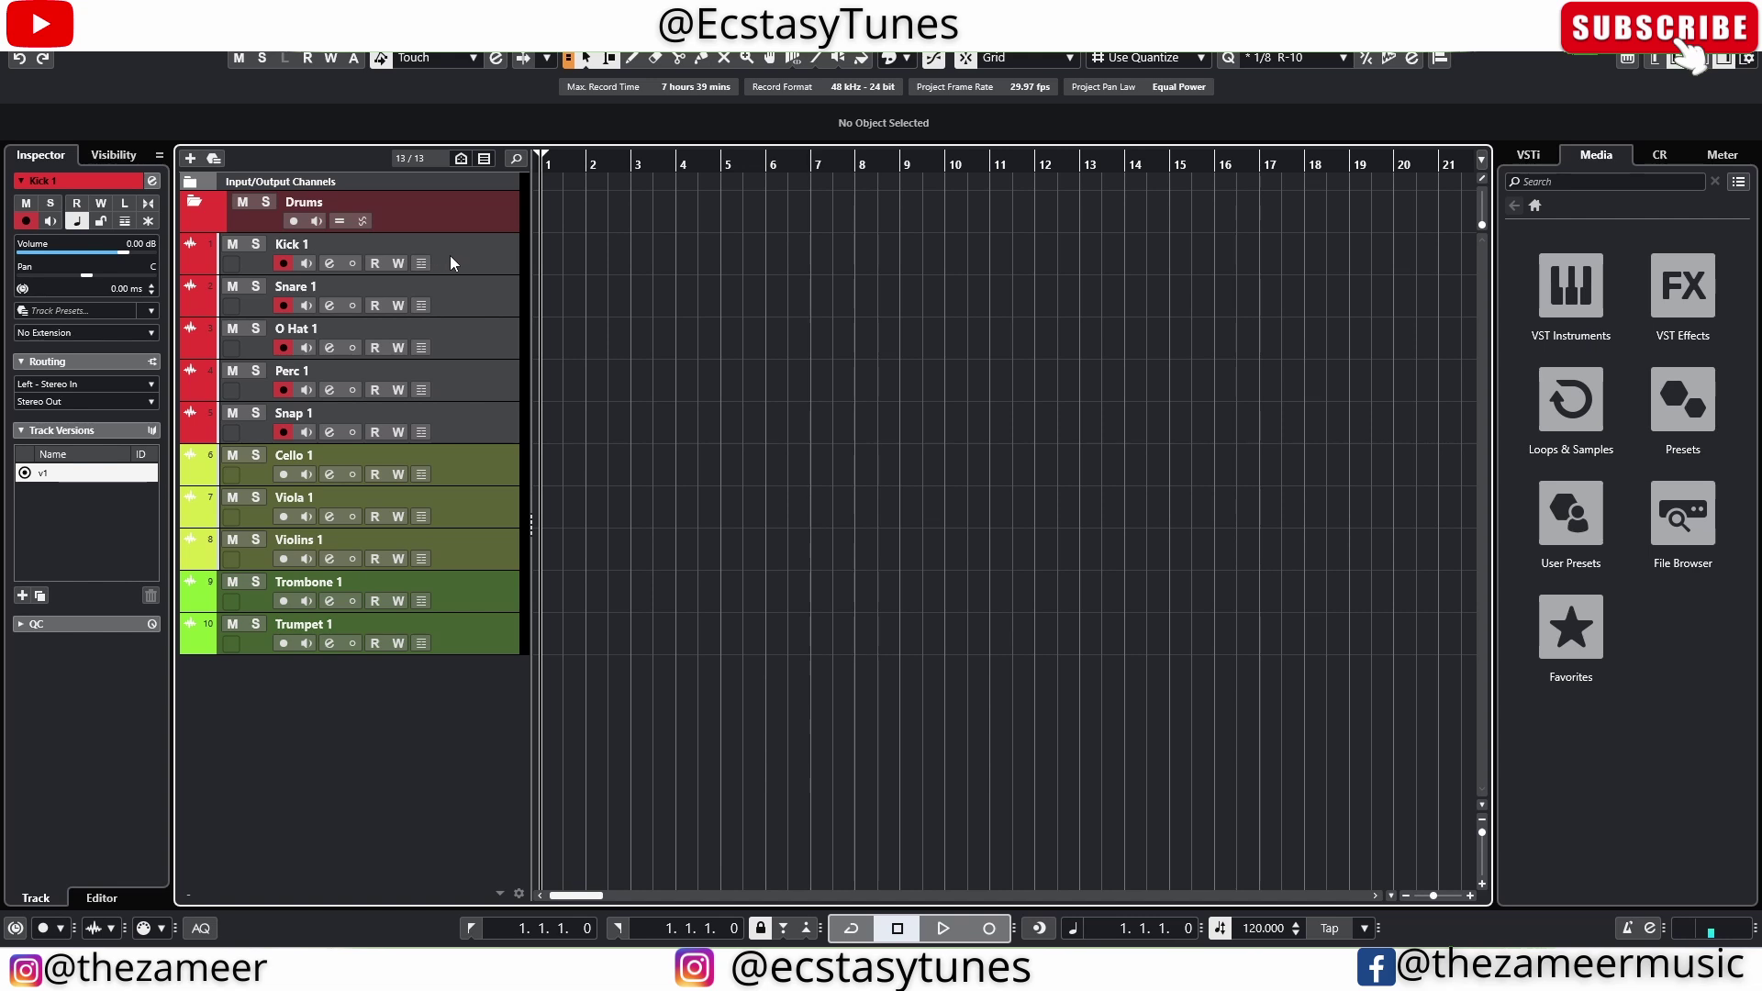
pyautogui.moveTo(450, 255); pyautogui.dragTo(450, 217)
pyautogui.click(209, 204)
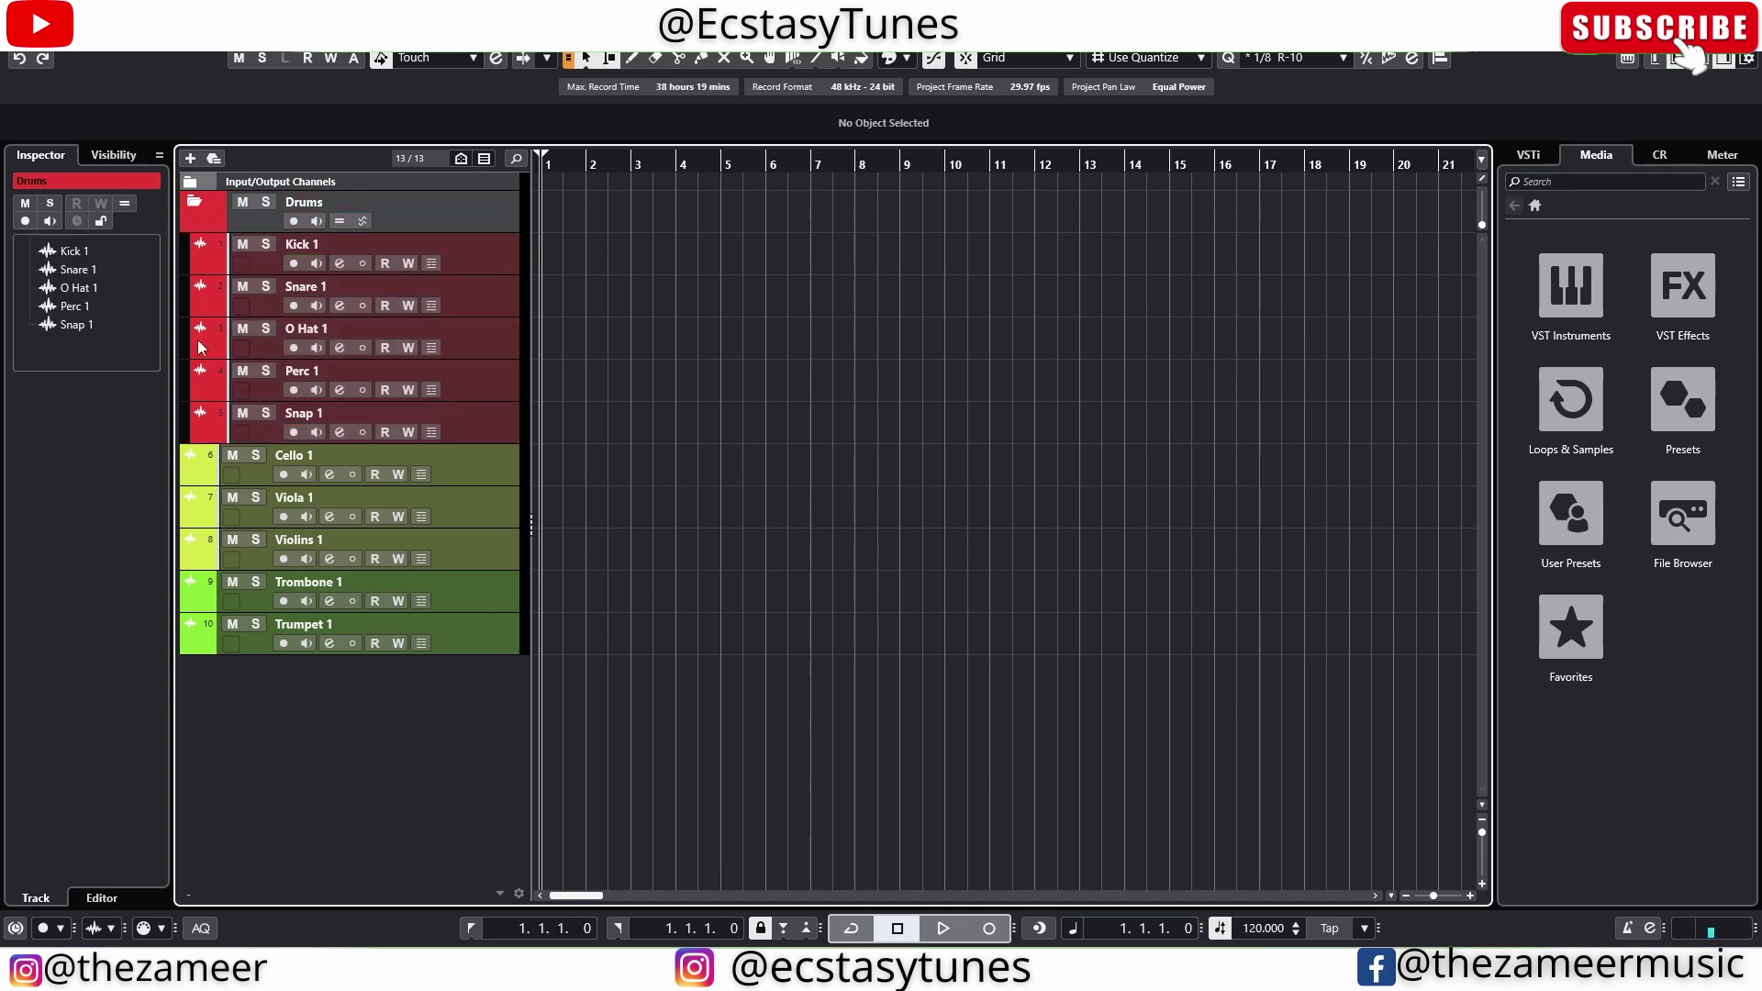
pyautogui.click(195, 202)
# Look over the ungrouped string and brass tracks and check the contents of the Drums folder
pyautogui.click(470, 264)
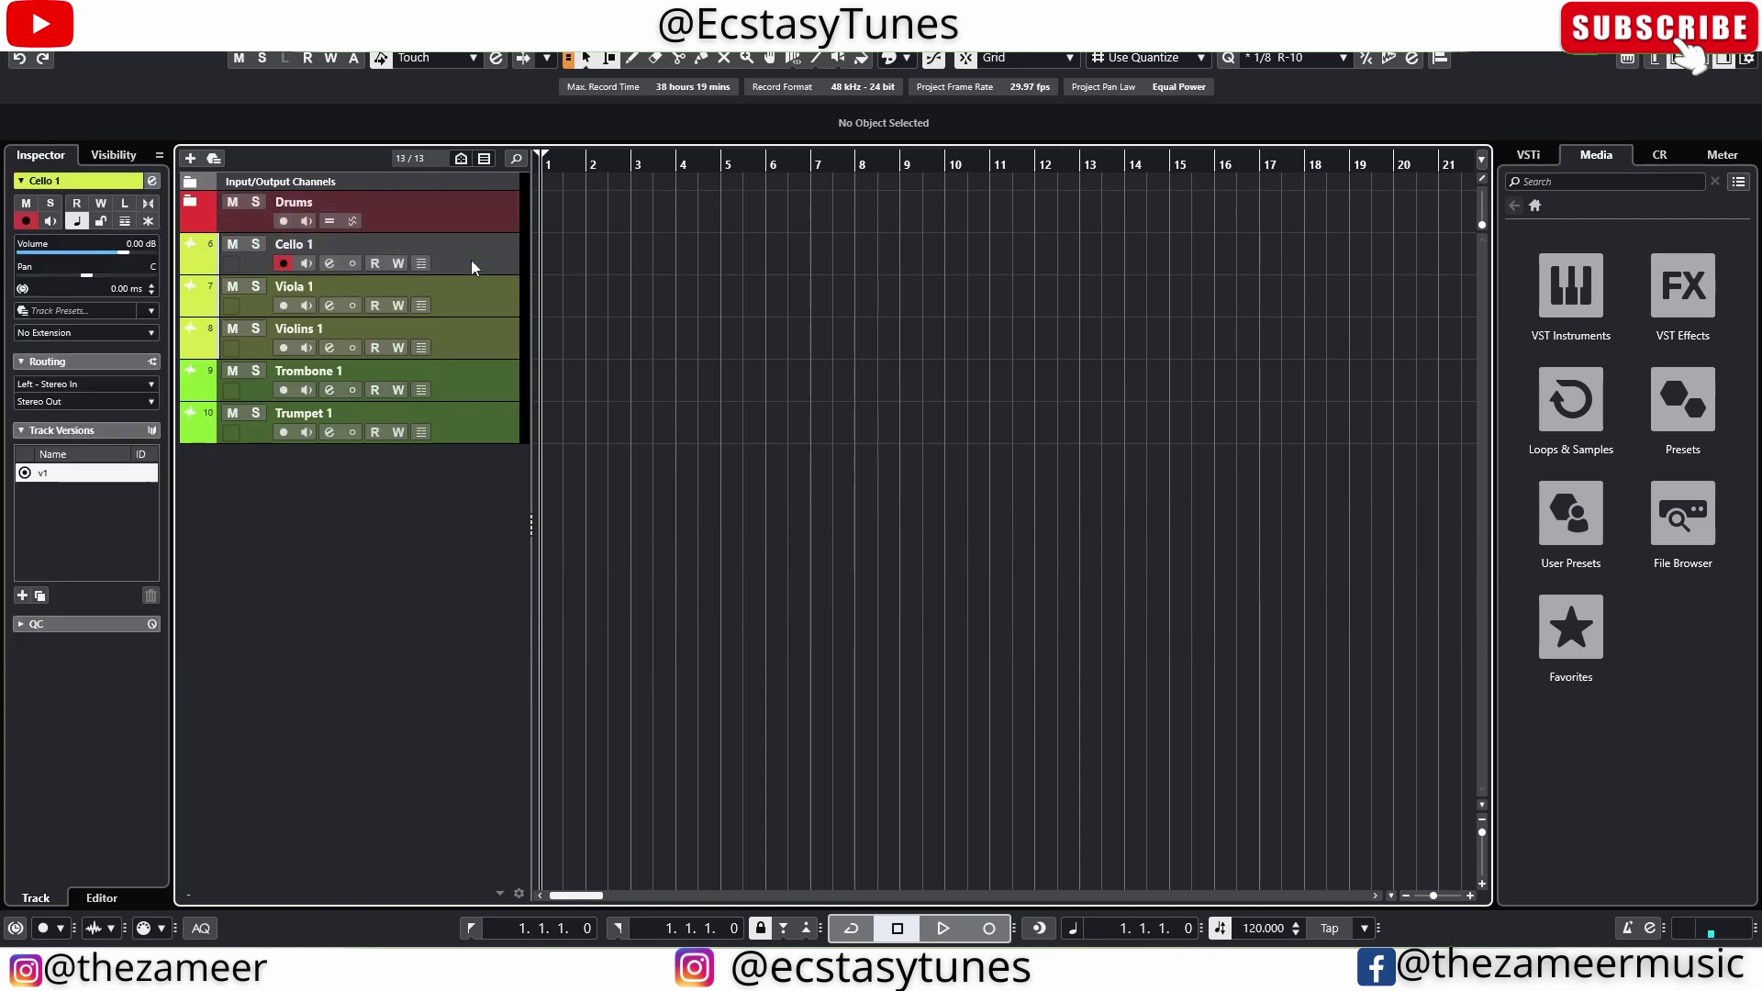
pyautogui.click(482, 336)
pyautogui.click(488, 377)
pyautogui.click(494, 417)
pyautogui.click(196, 202)
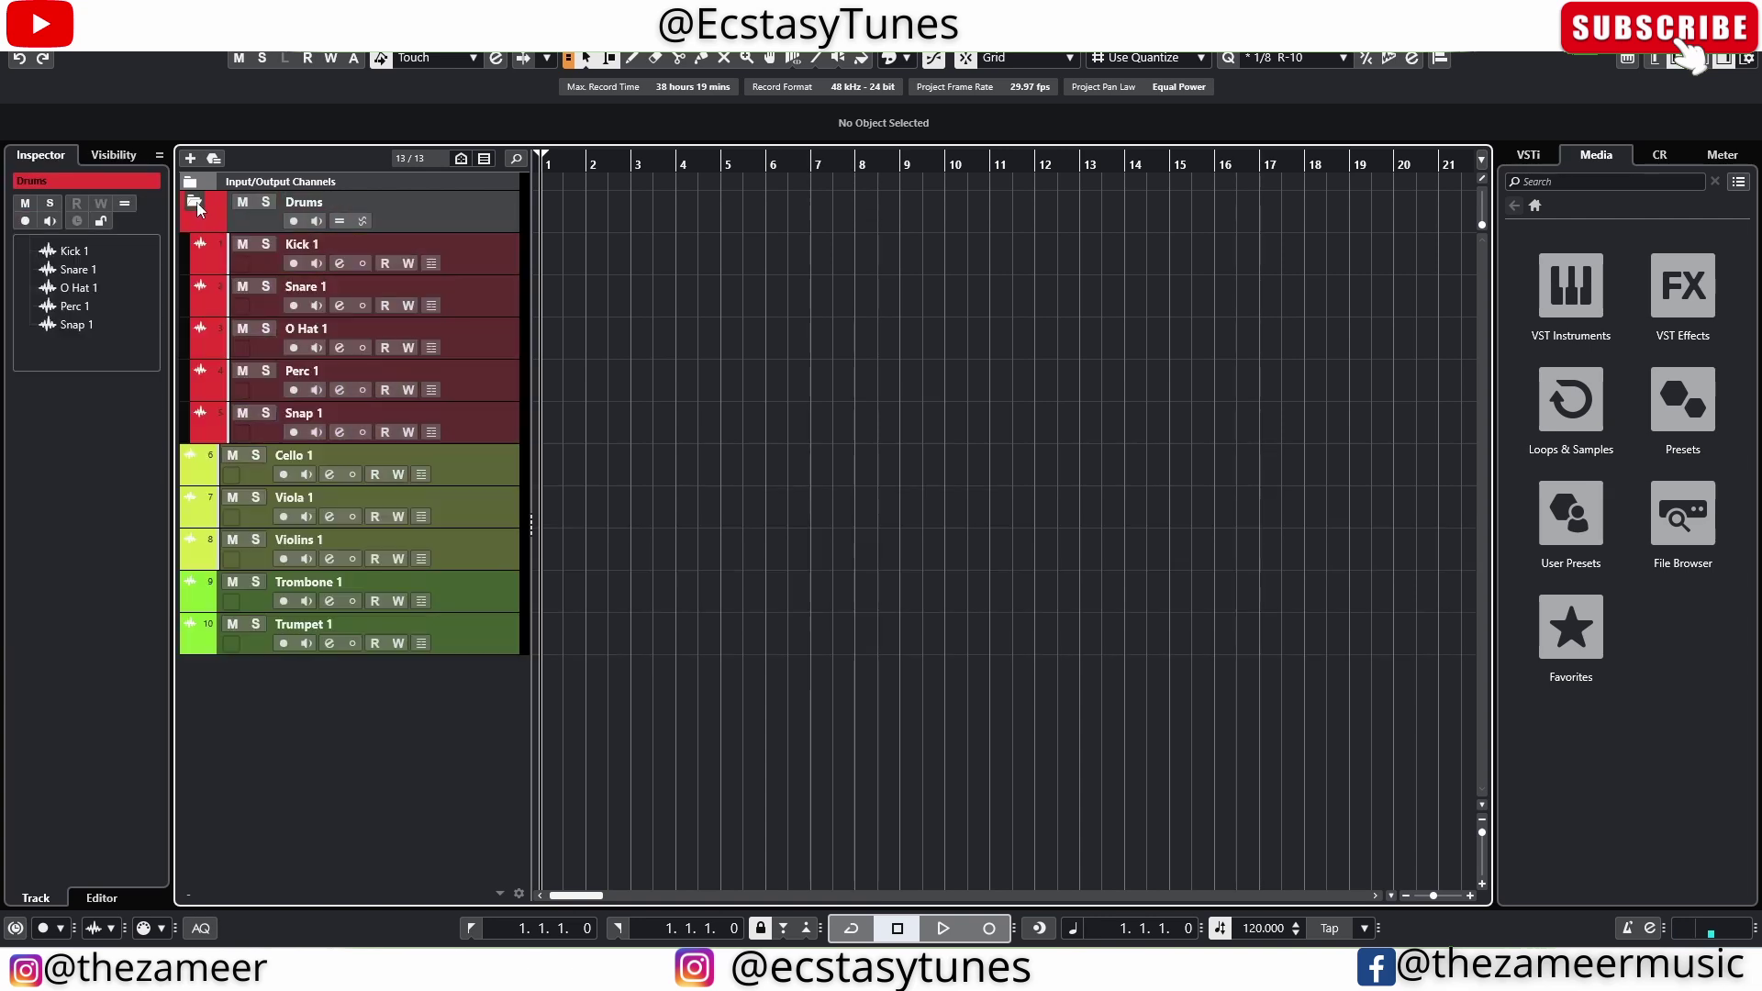
pyautogui.click(196, 202)
pyautogui.click(195, 203)
pyautogui.click(194, 203)
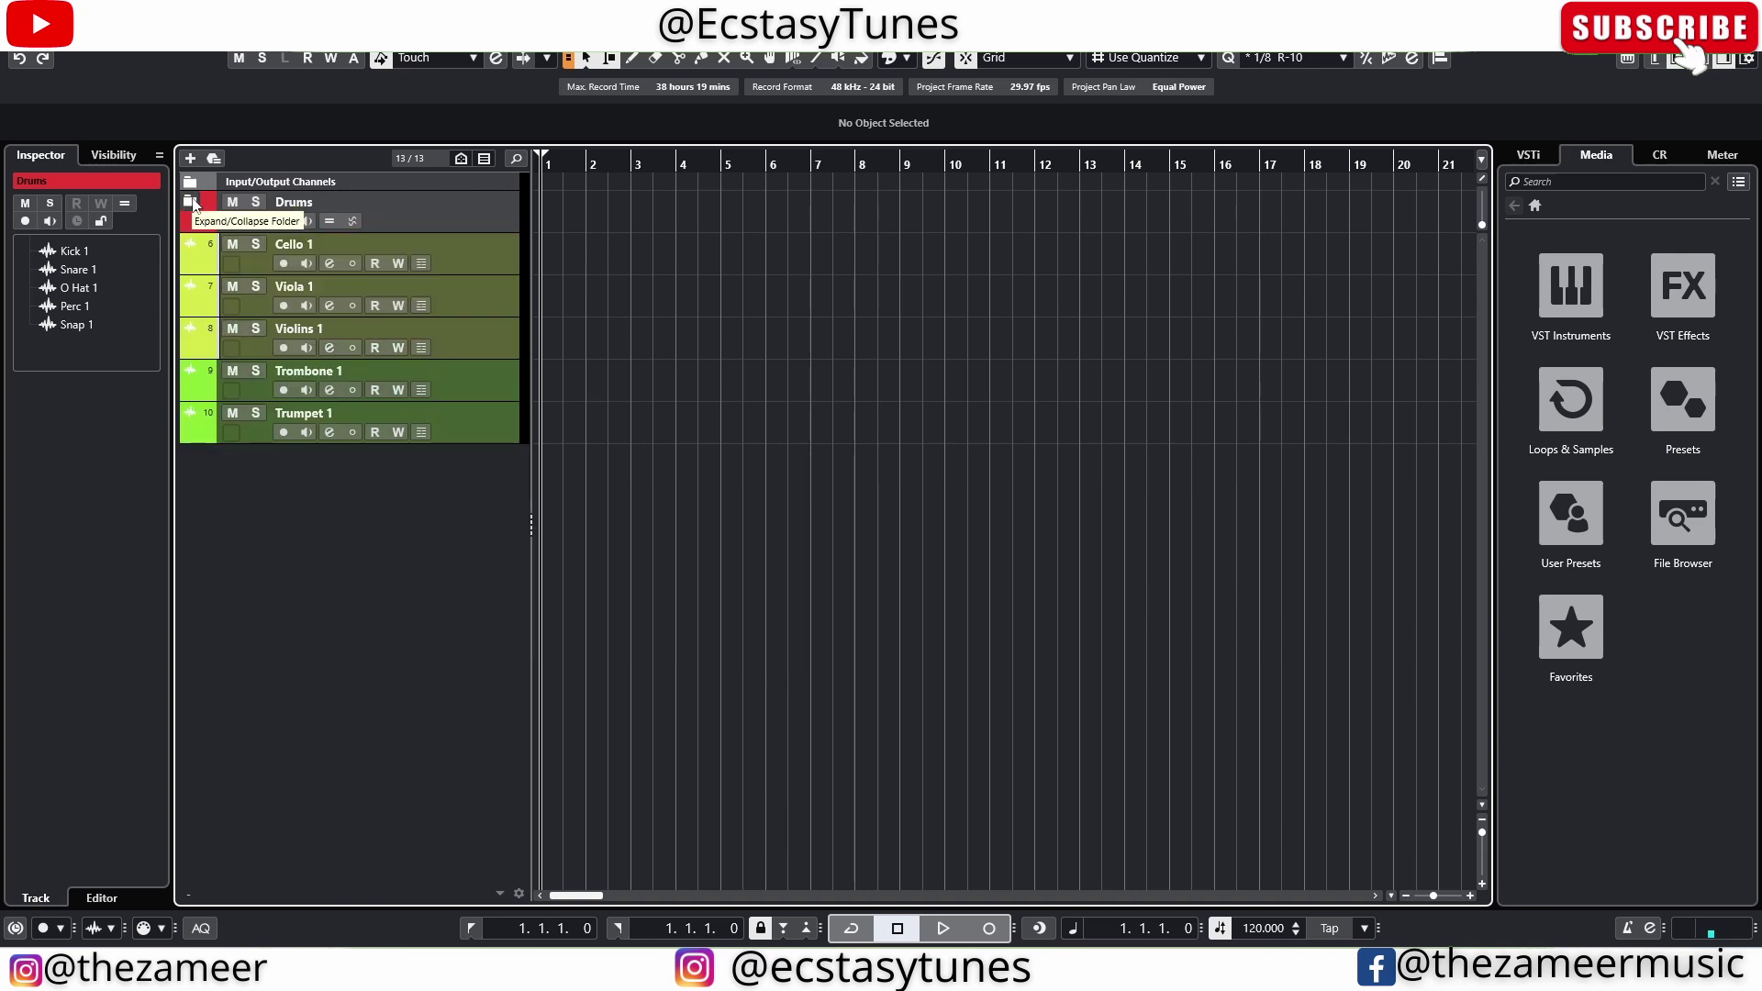
# Move the Cello 1, Viola 1 and Violins 1 tracks together into a new folder
pyautogui.click(488, 247)
pyautogui.keyDown('shift'); pyautogui.click(488, 338); pyautogui.keyUp('shift')
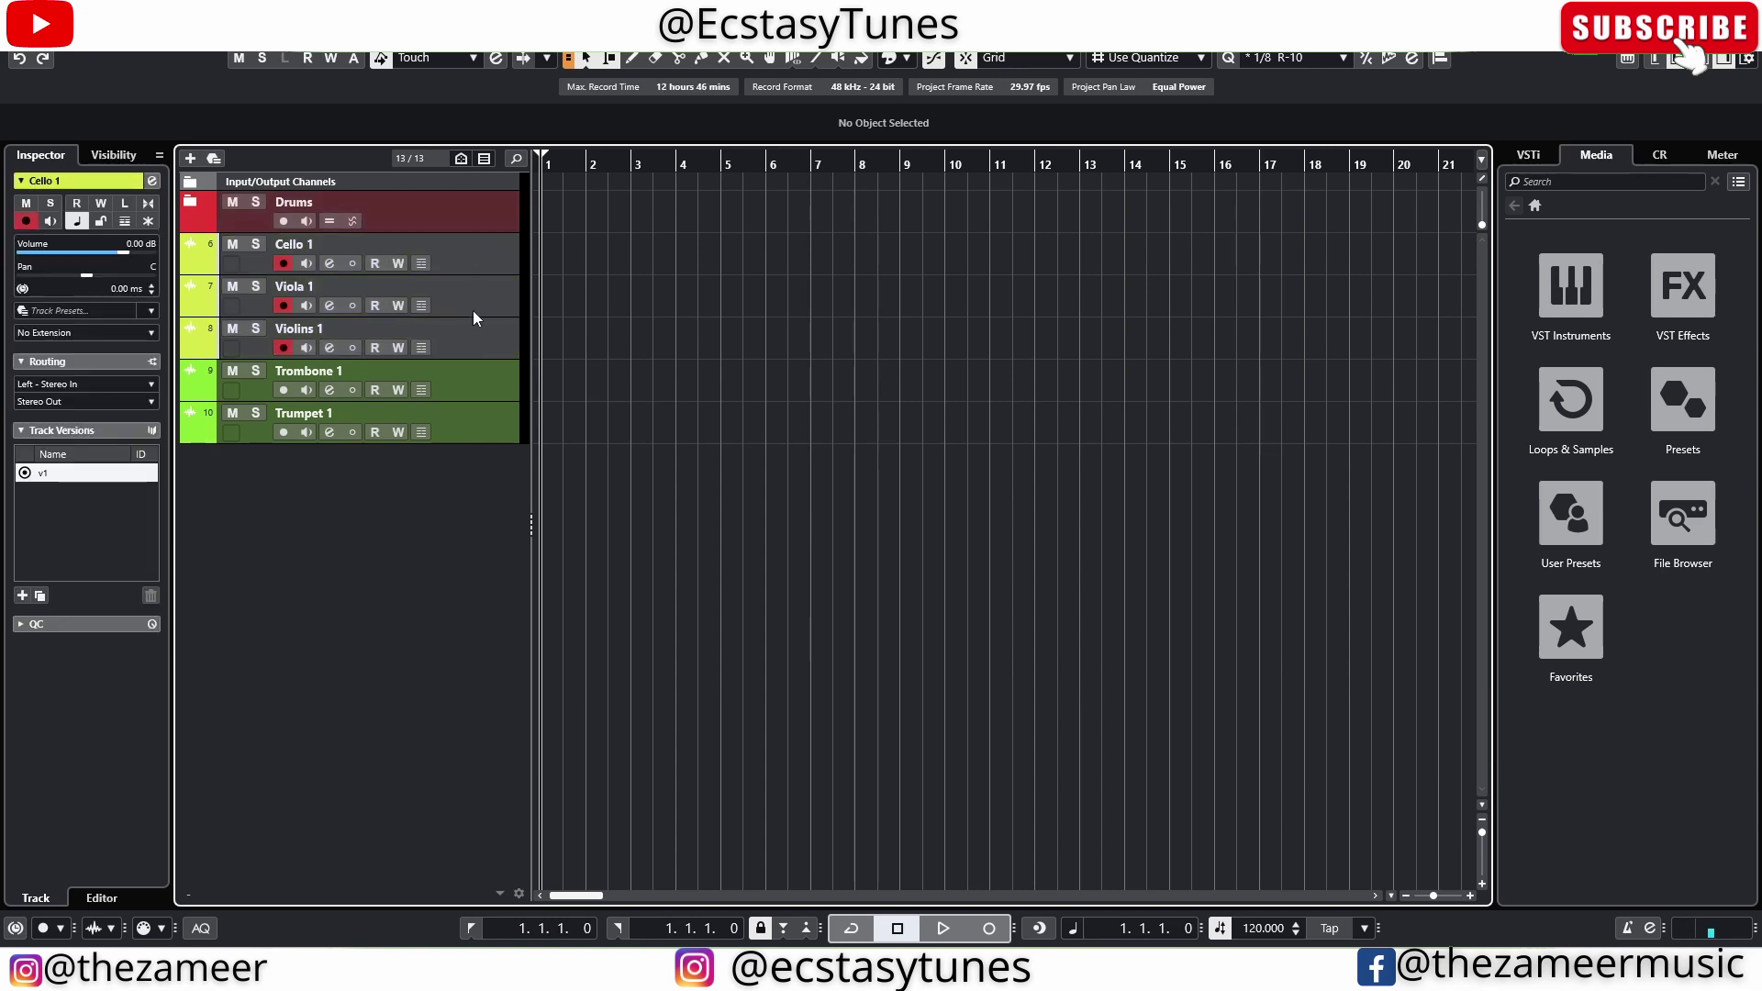
pyautogui.rightClick(481, 338)
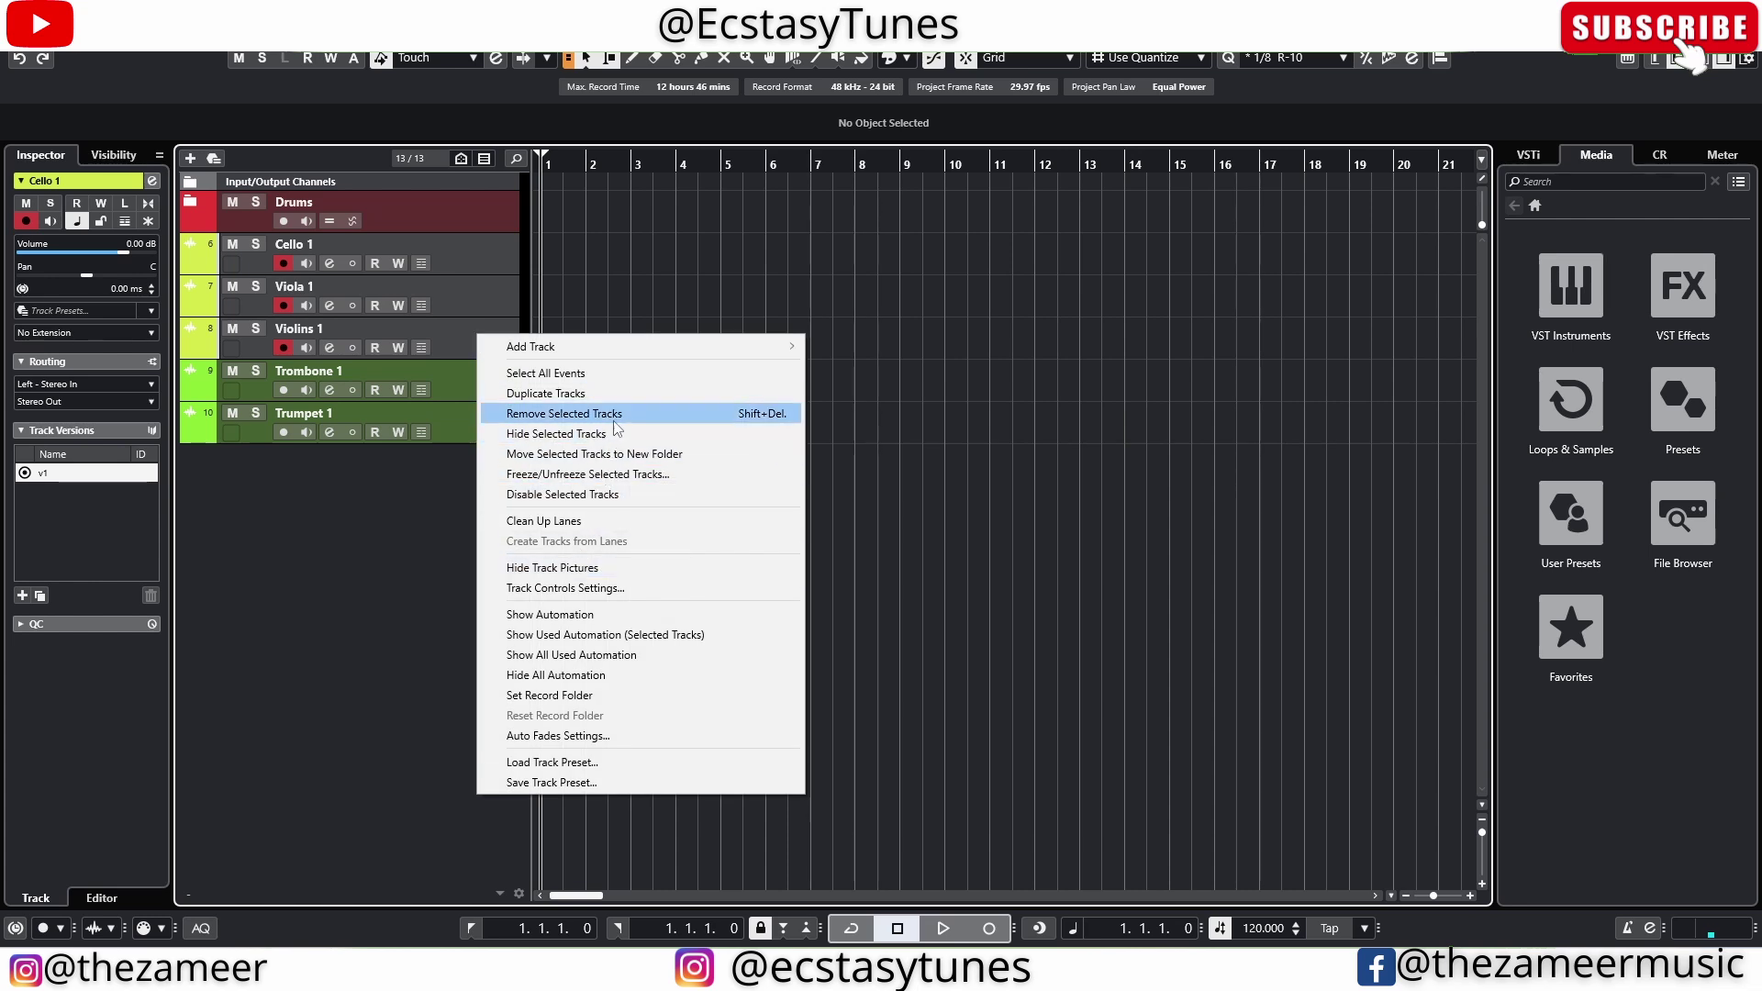
pyautogui.click(615, 453)
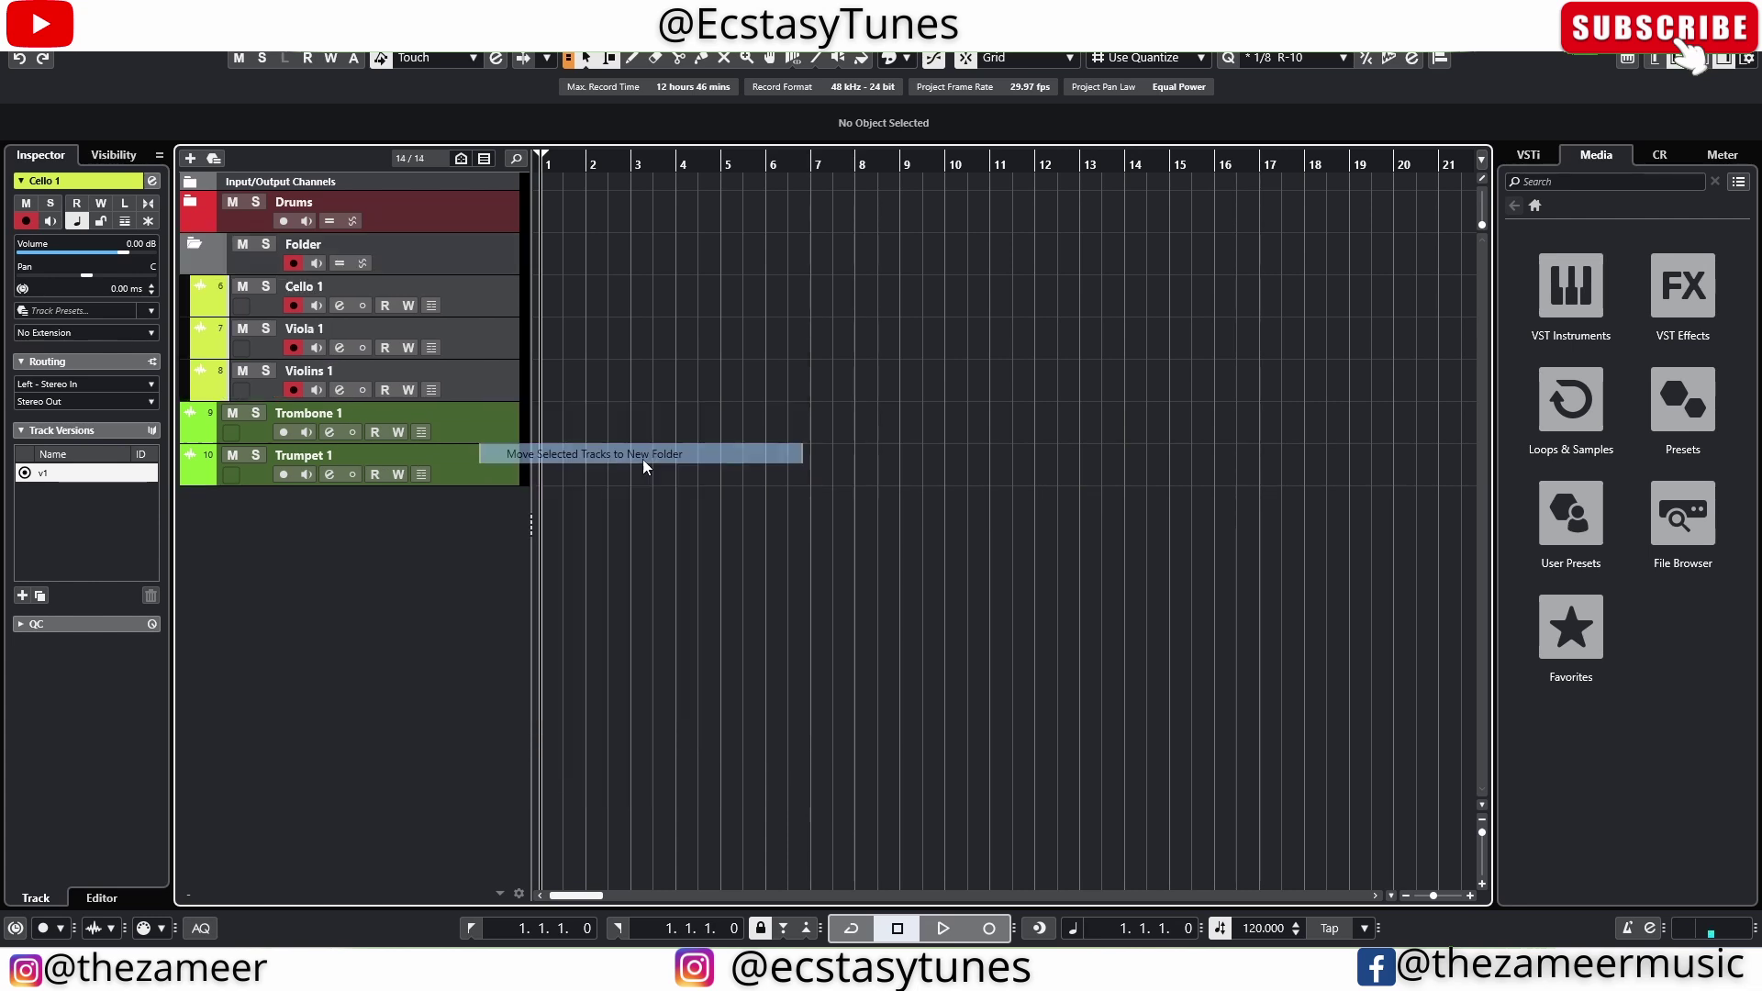
# Rename the new folder holding the cello, viola and violin tracks as Strings and collapse it
pyautogui.doubleClick(323, 245)
pyautogui.write('Strings')
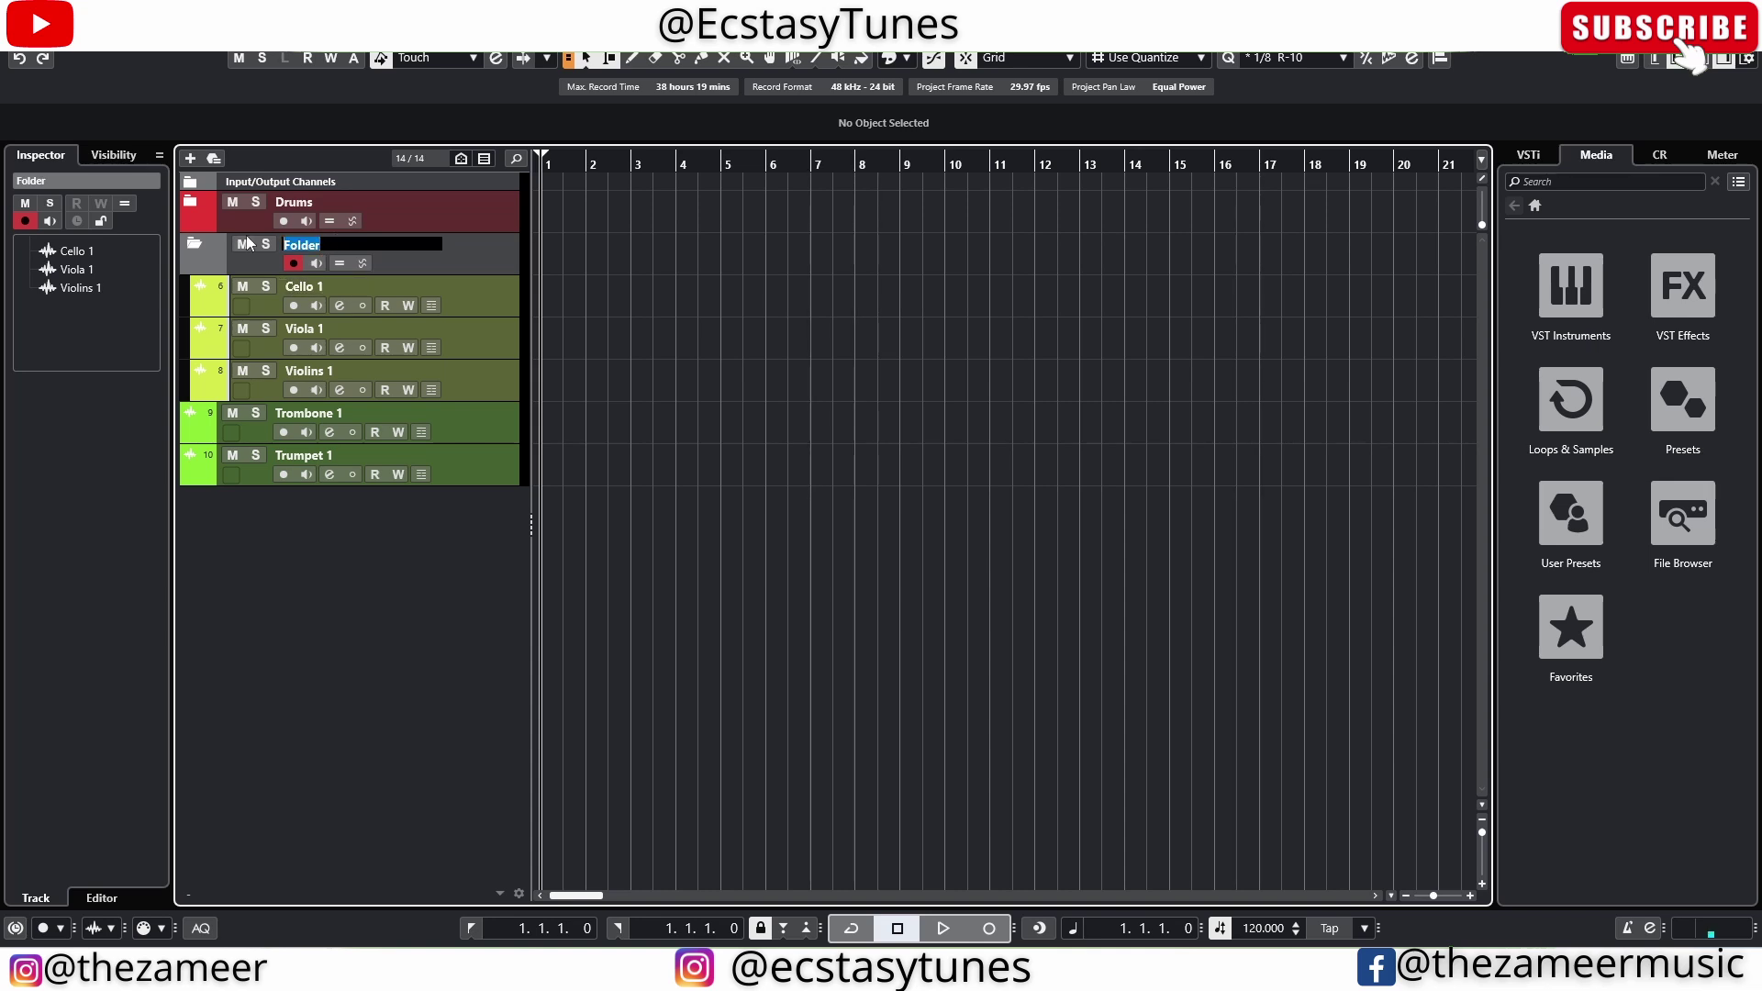
pyautogui.press('Return')
pyautogui.click(193, 244)
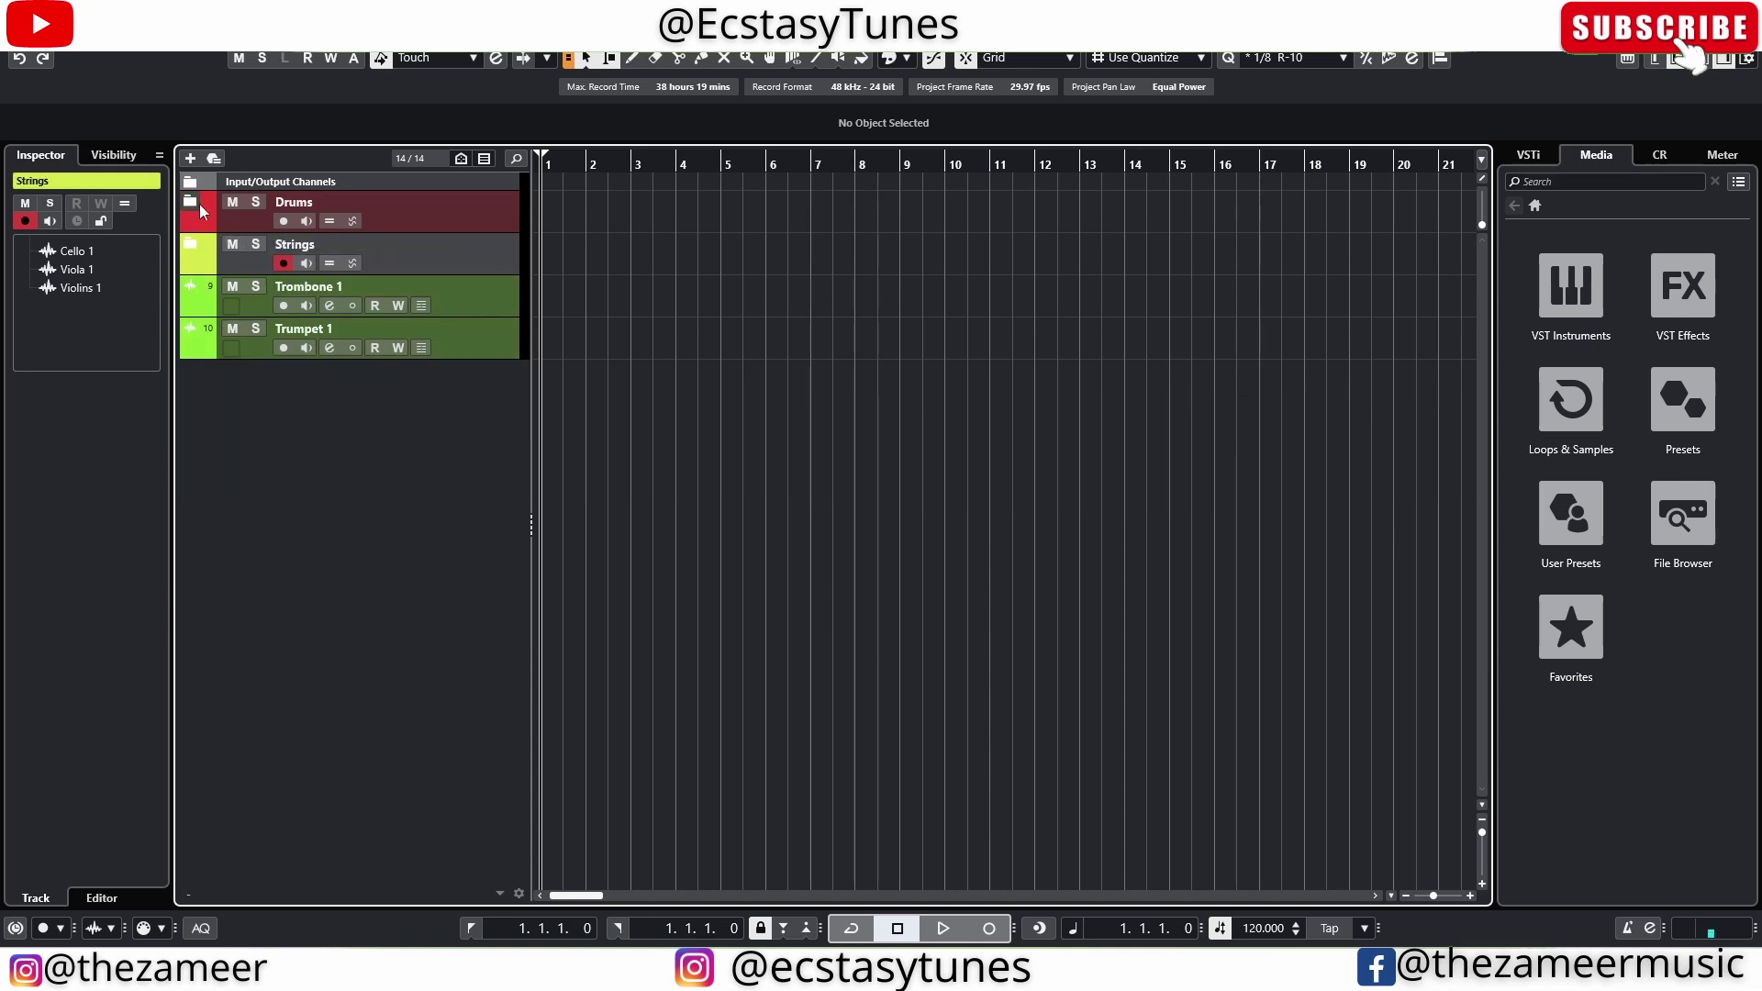
pyautogui.click(200, 204)
pyautogui.click(196, 206)
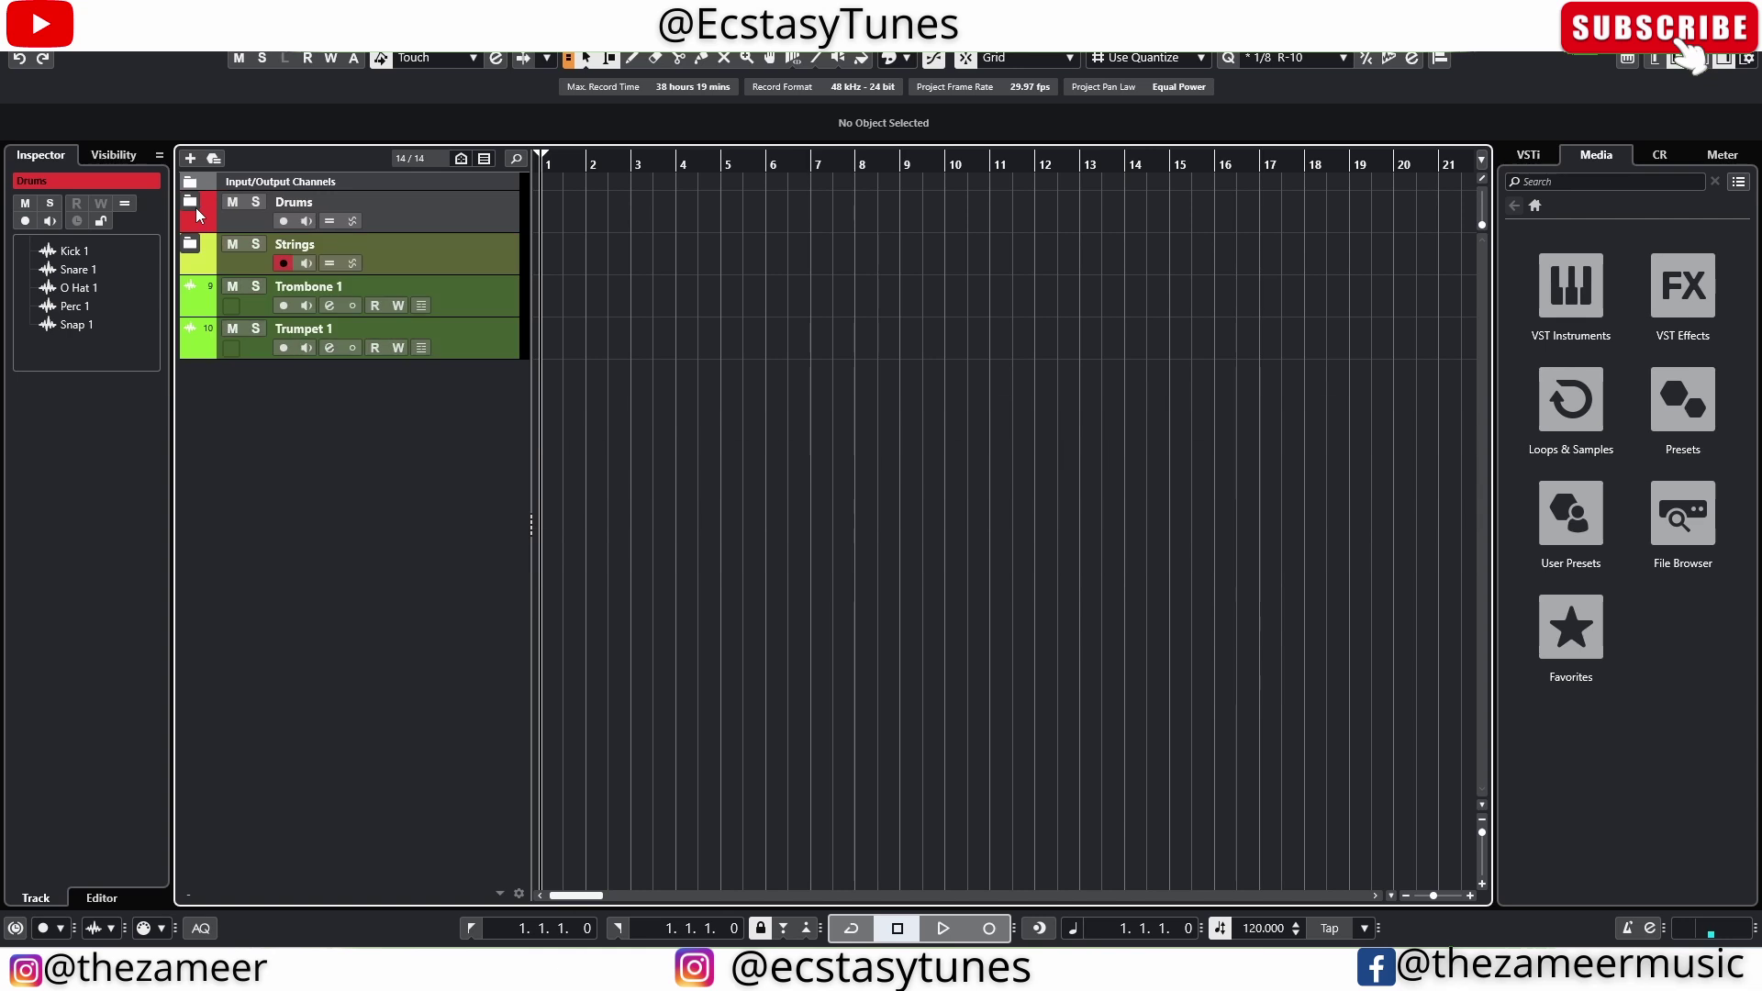
pyautogui.click(195, 206)
pyautogui.click(196, 205)
pyautogui.click(196, 205)
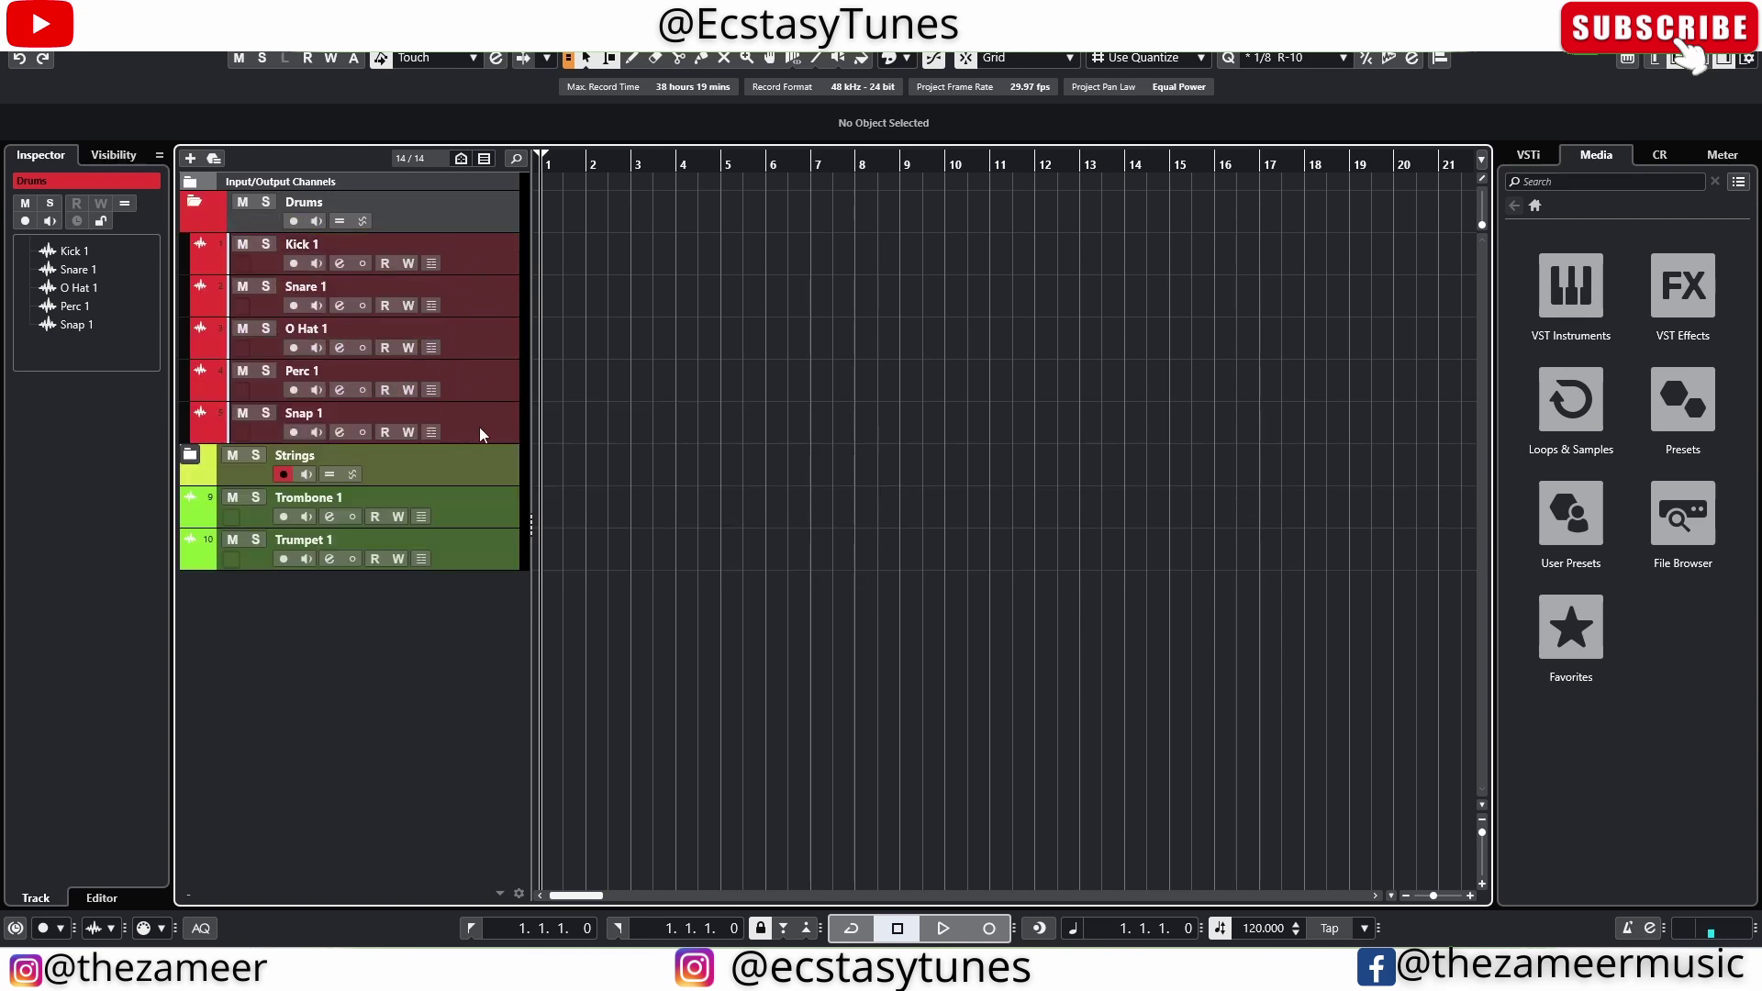
# Run the Selected Tracks to new Folder and Add Group Channel macro on the Trombone 1 and Trumpet 1 tracks
pyautogui.click(460, 338)
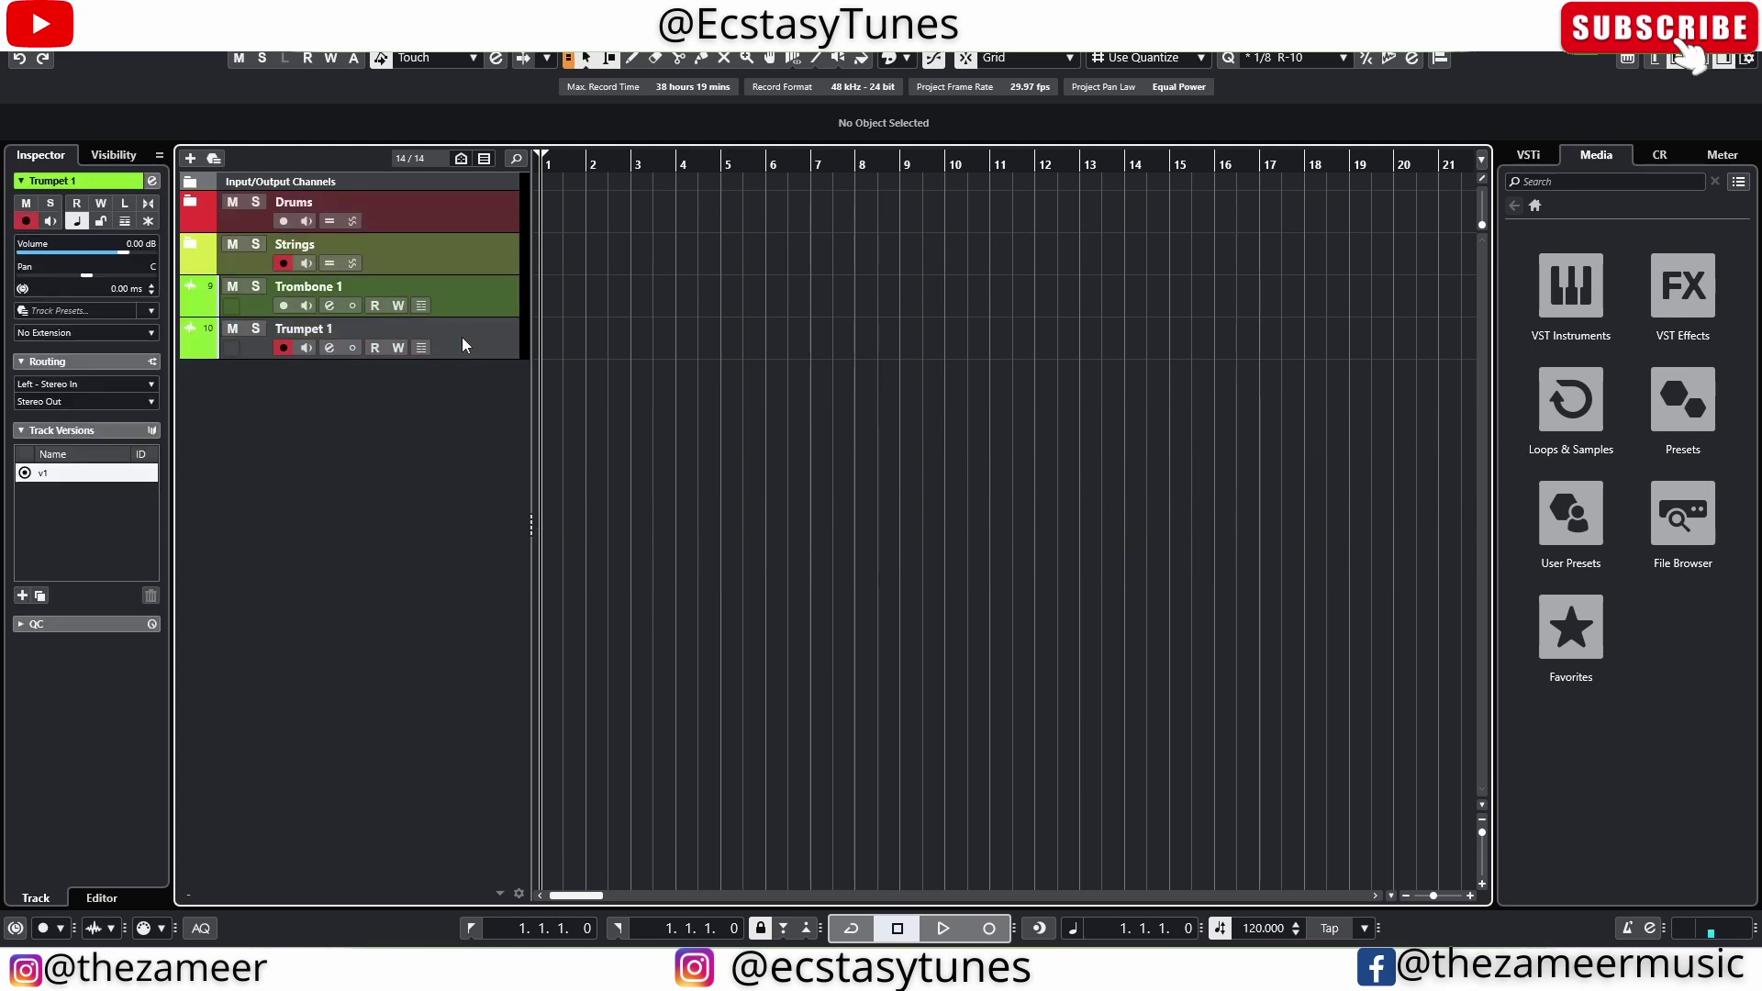
pyautogui.click(467, 296)
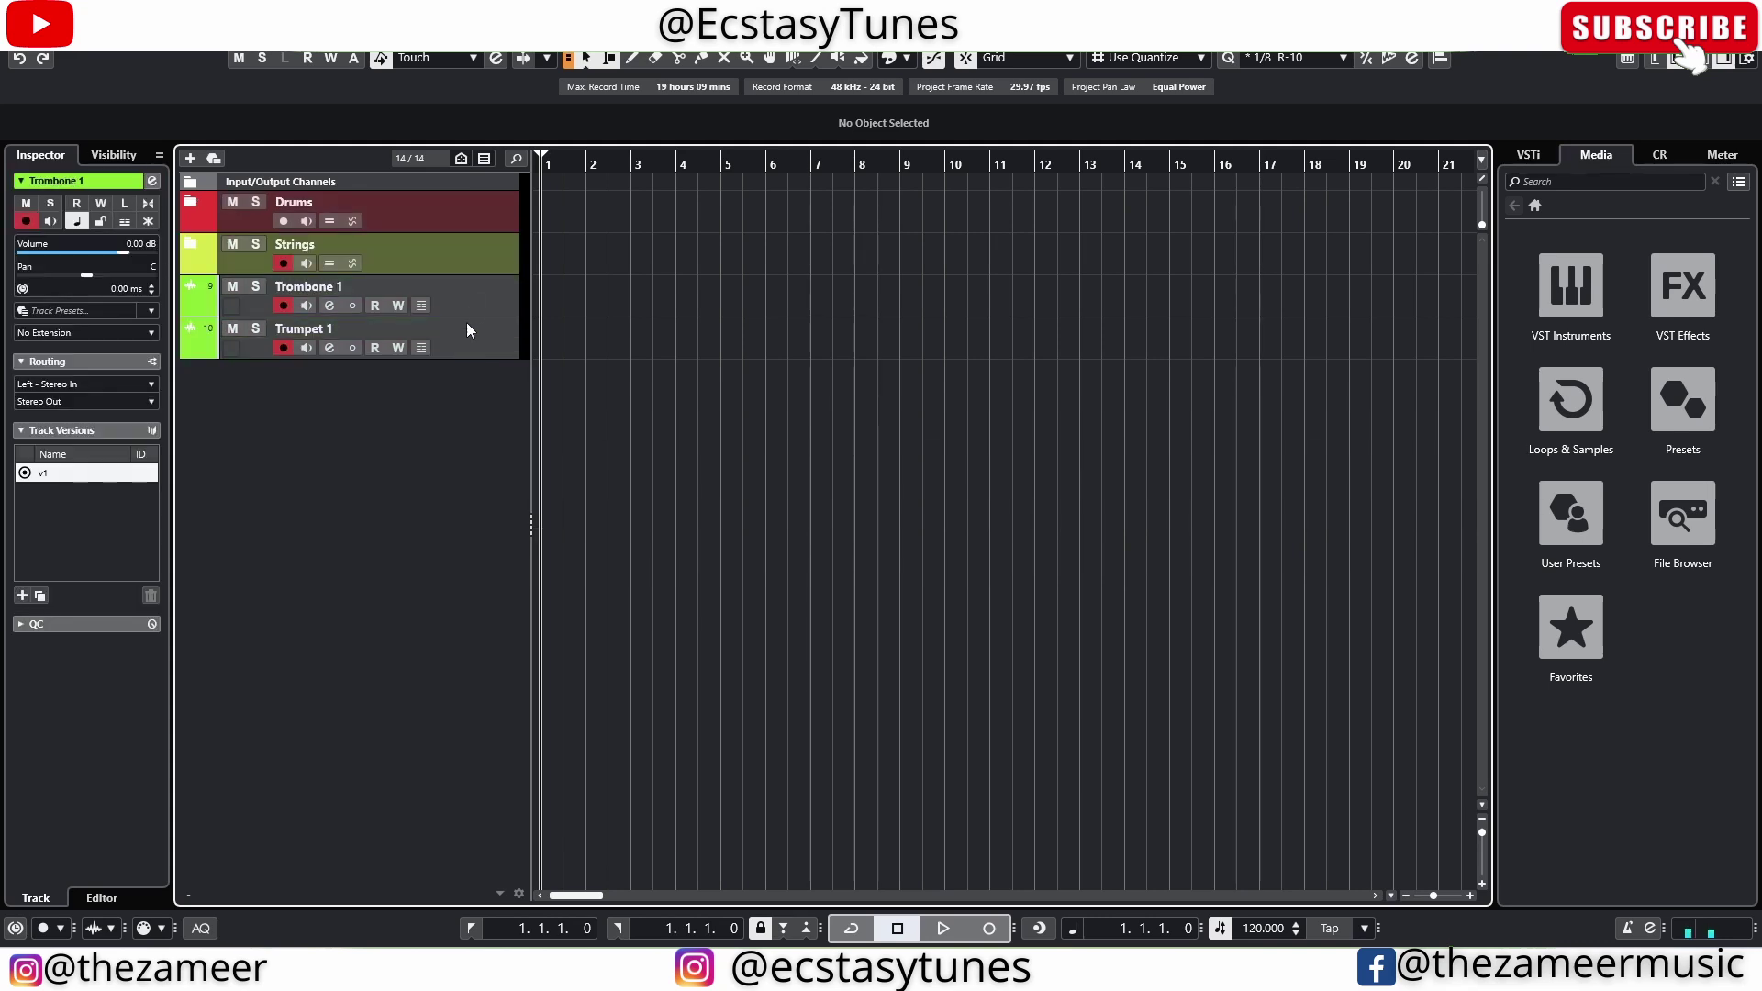
pyautogui.click(477, 296)
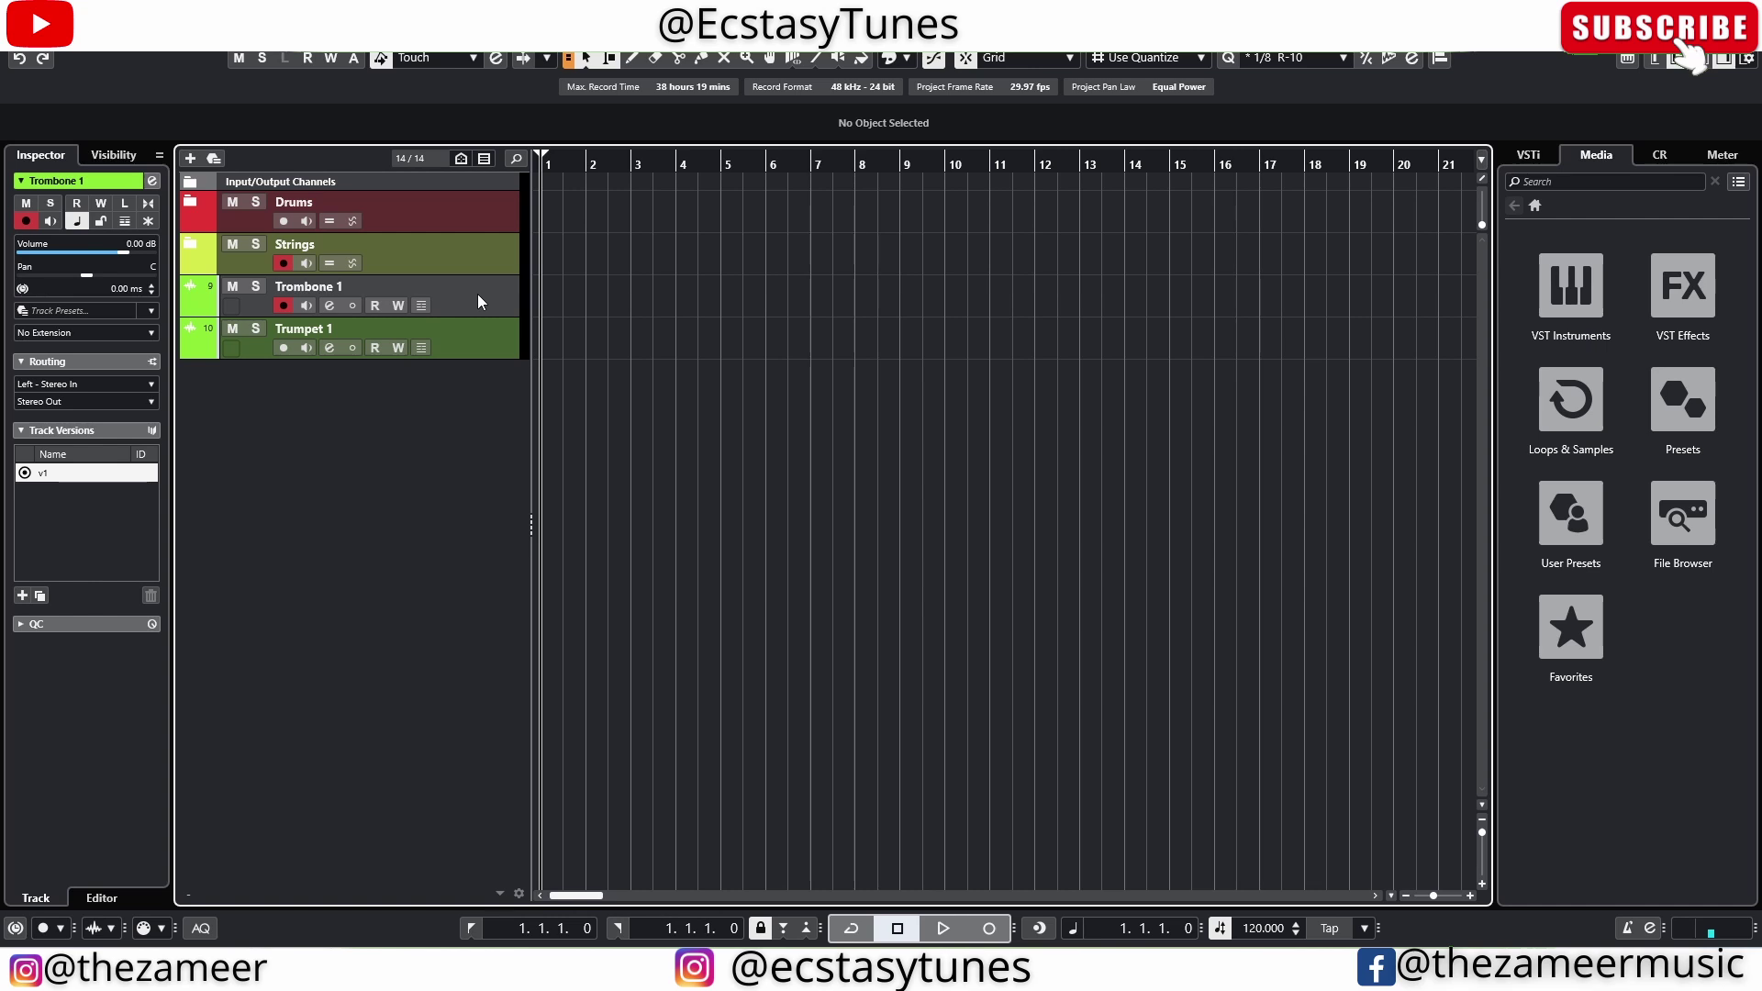
pyautogui.click(468, 339)
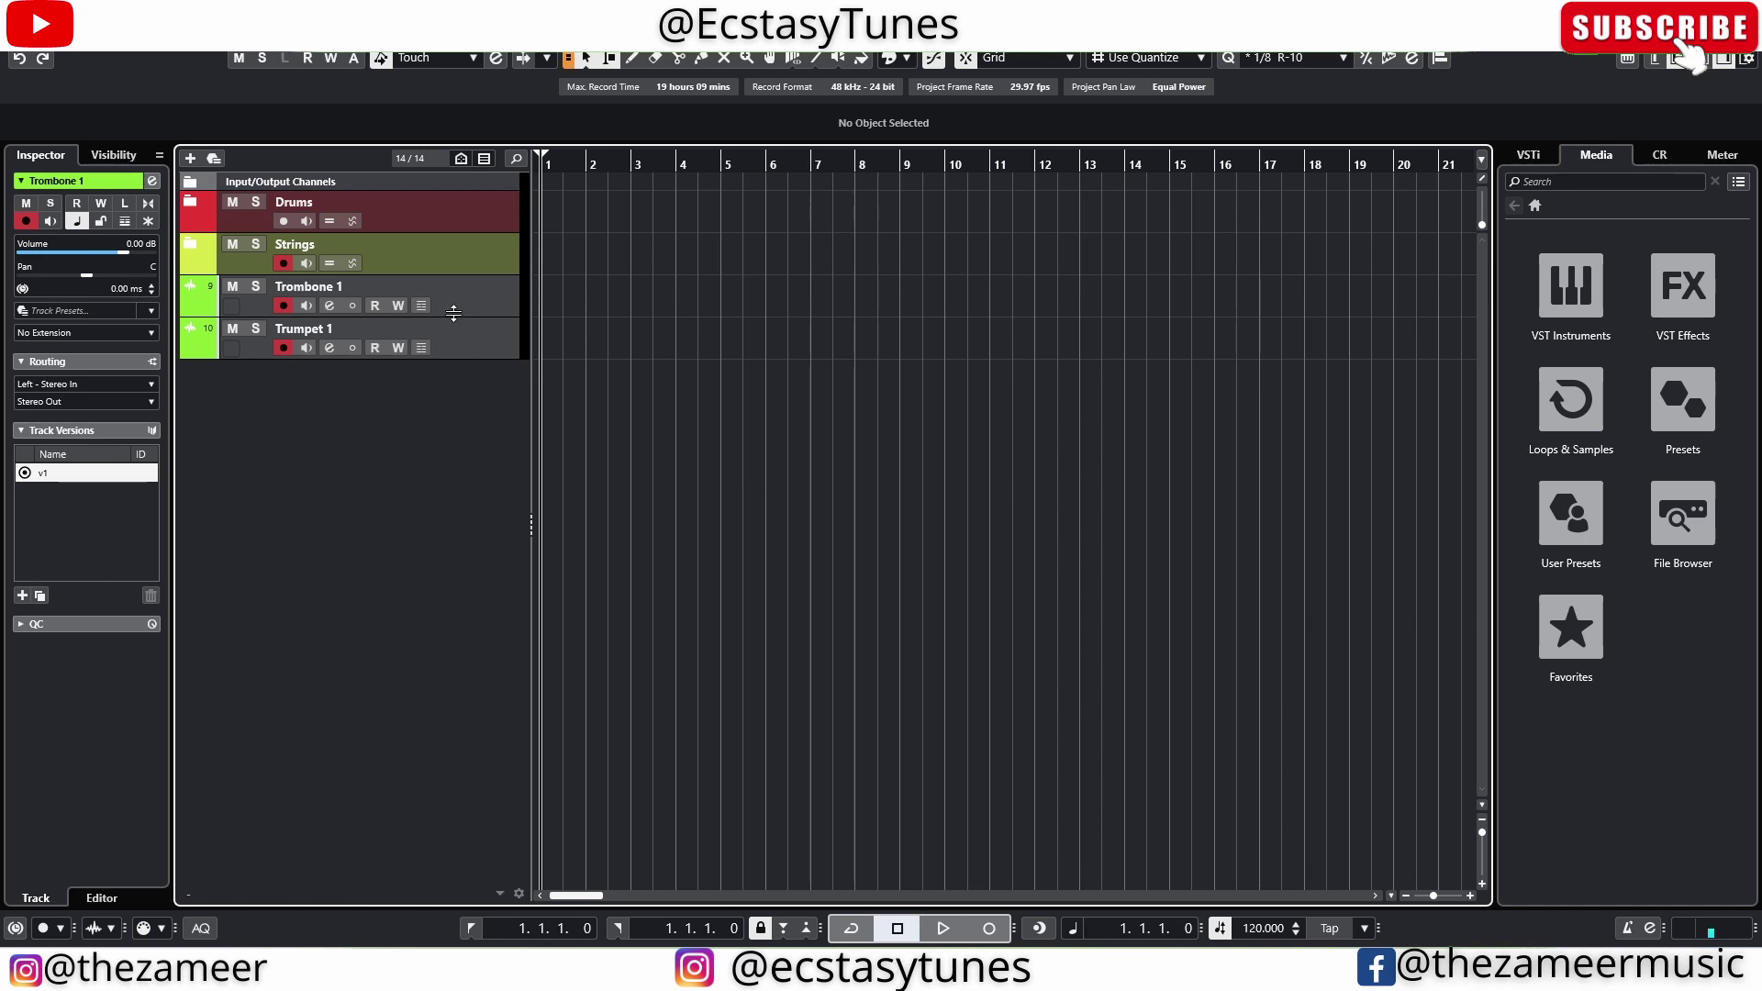
pyautogui.click(46, 37)
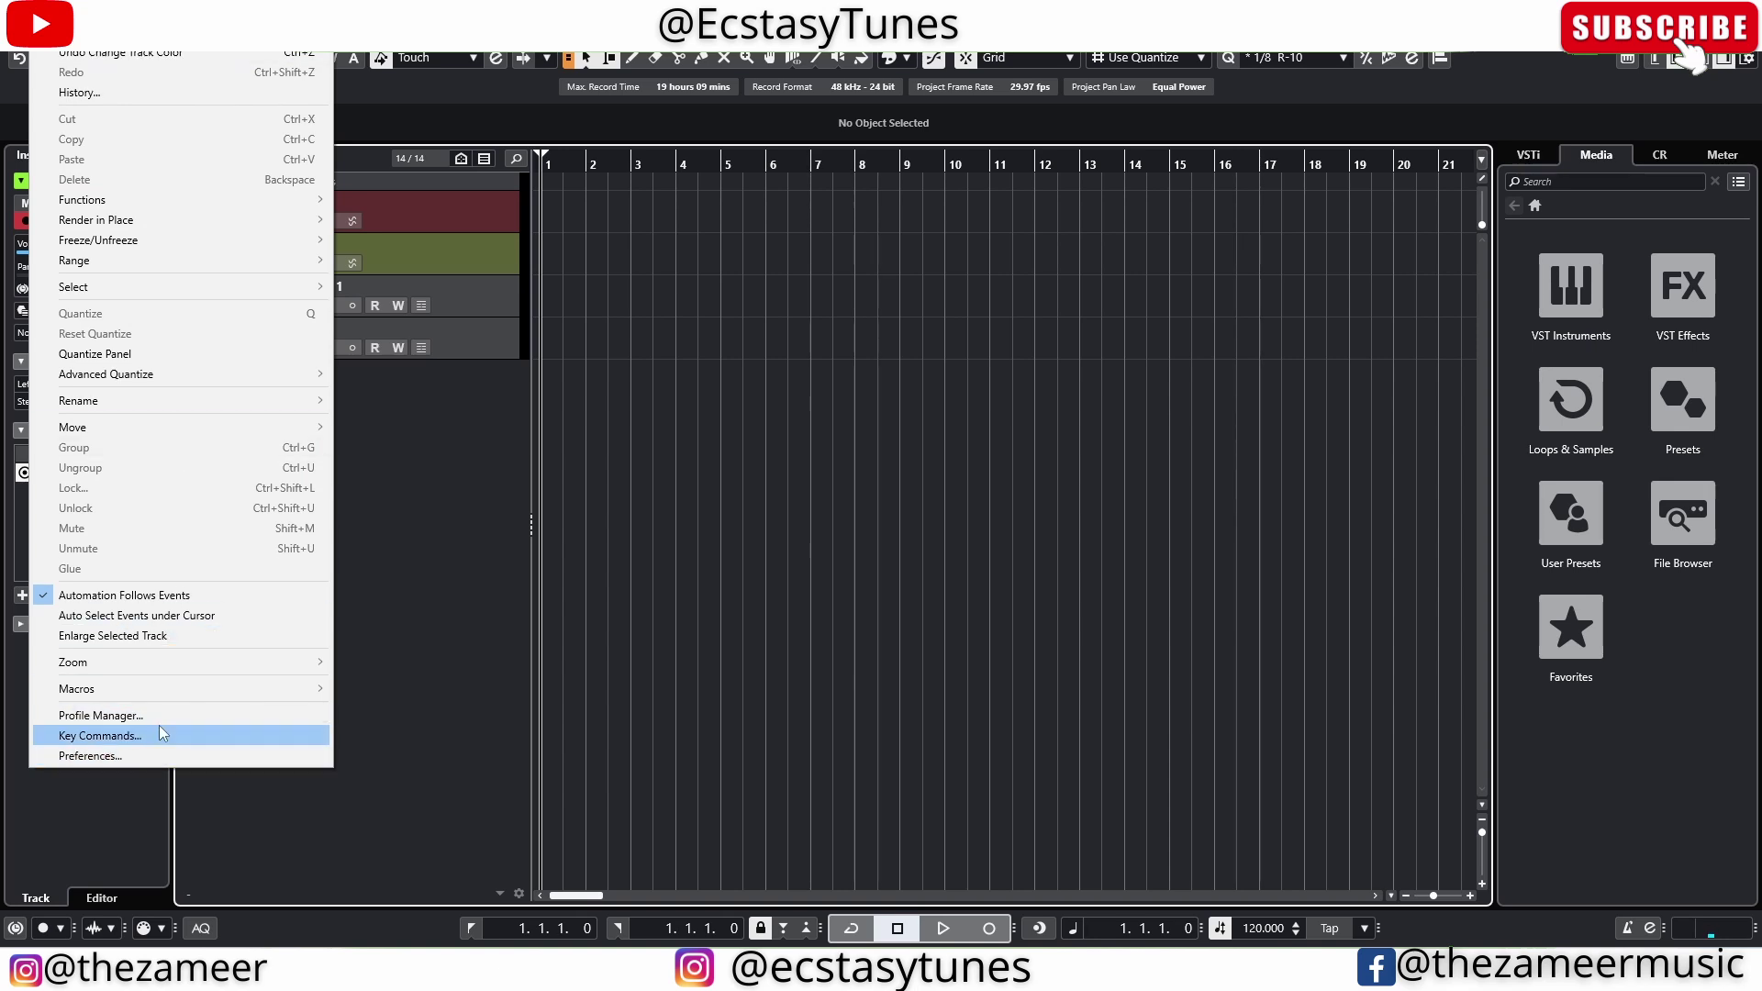
pyautogui.moveTo(152, 688)
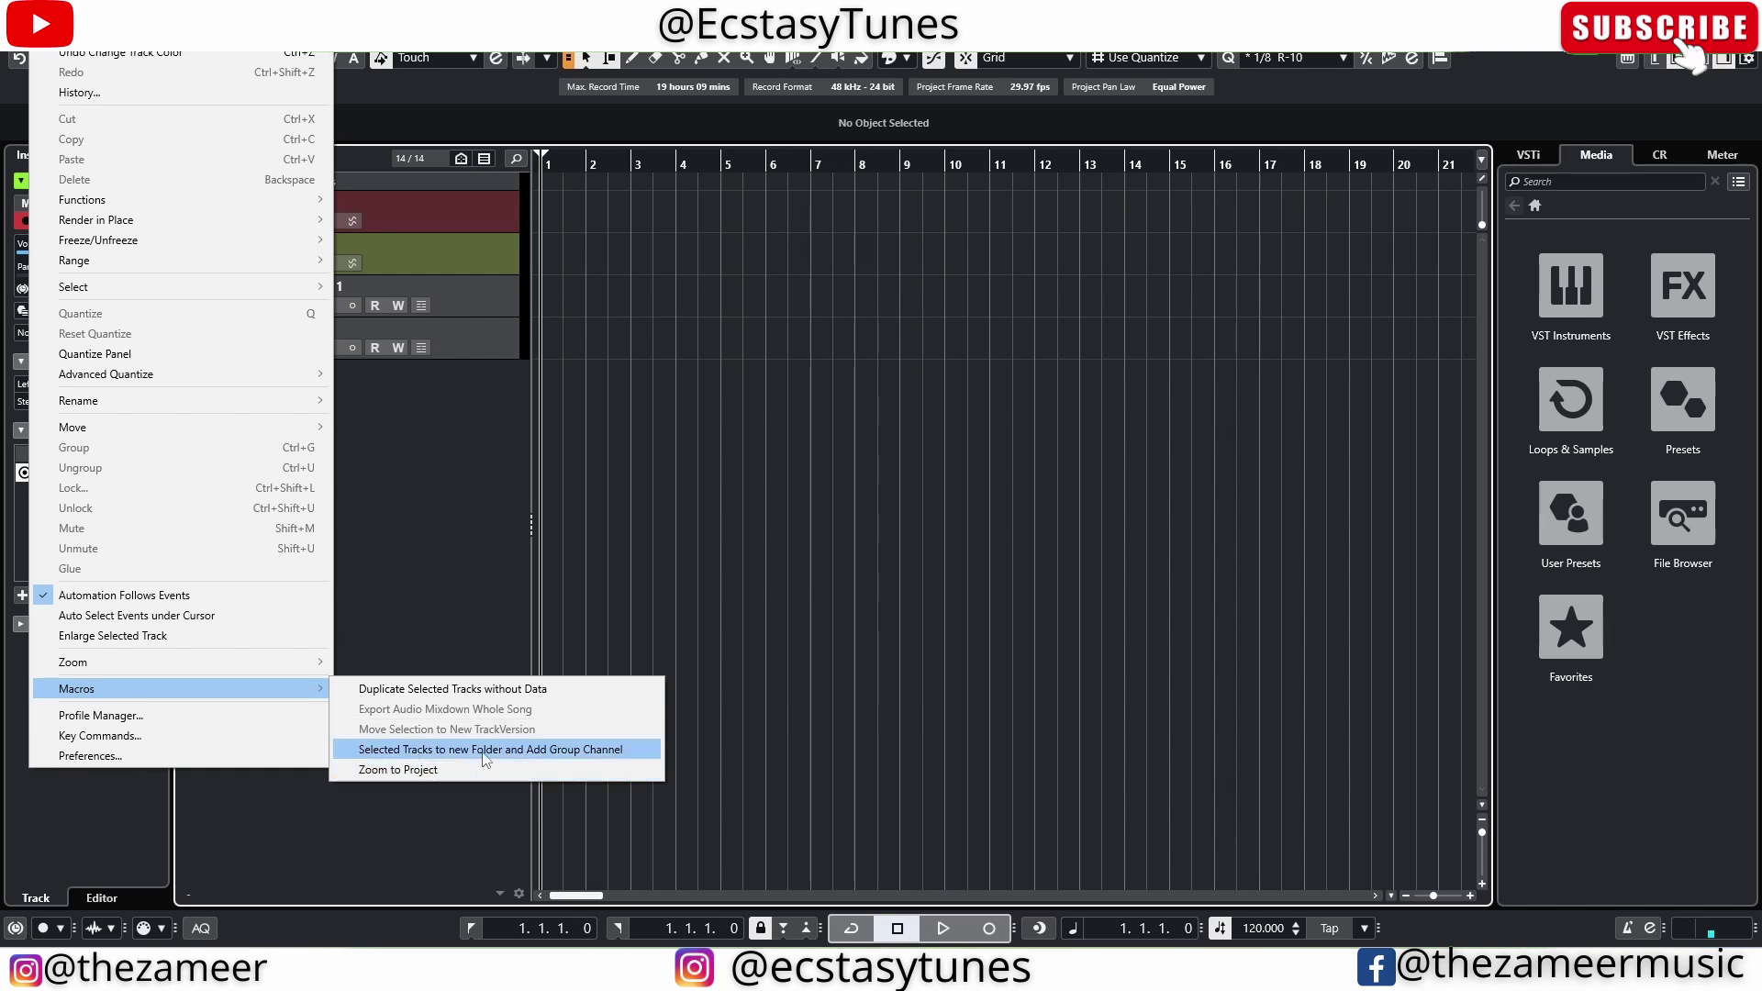
pyautogui.click(579, 749)
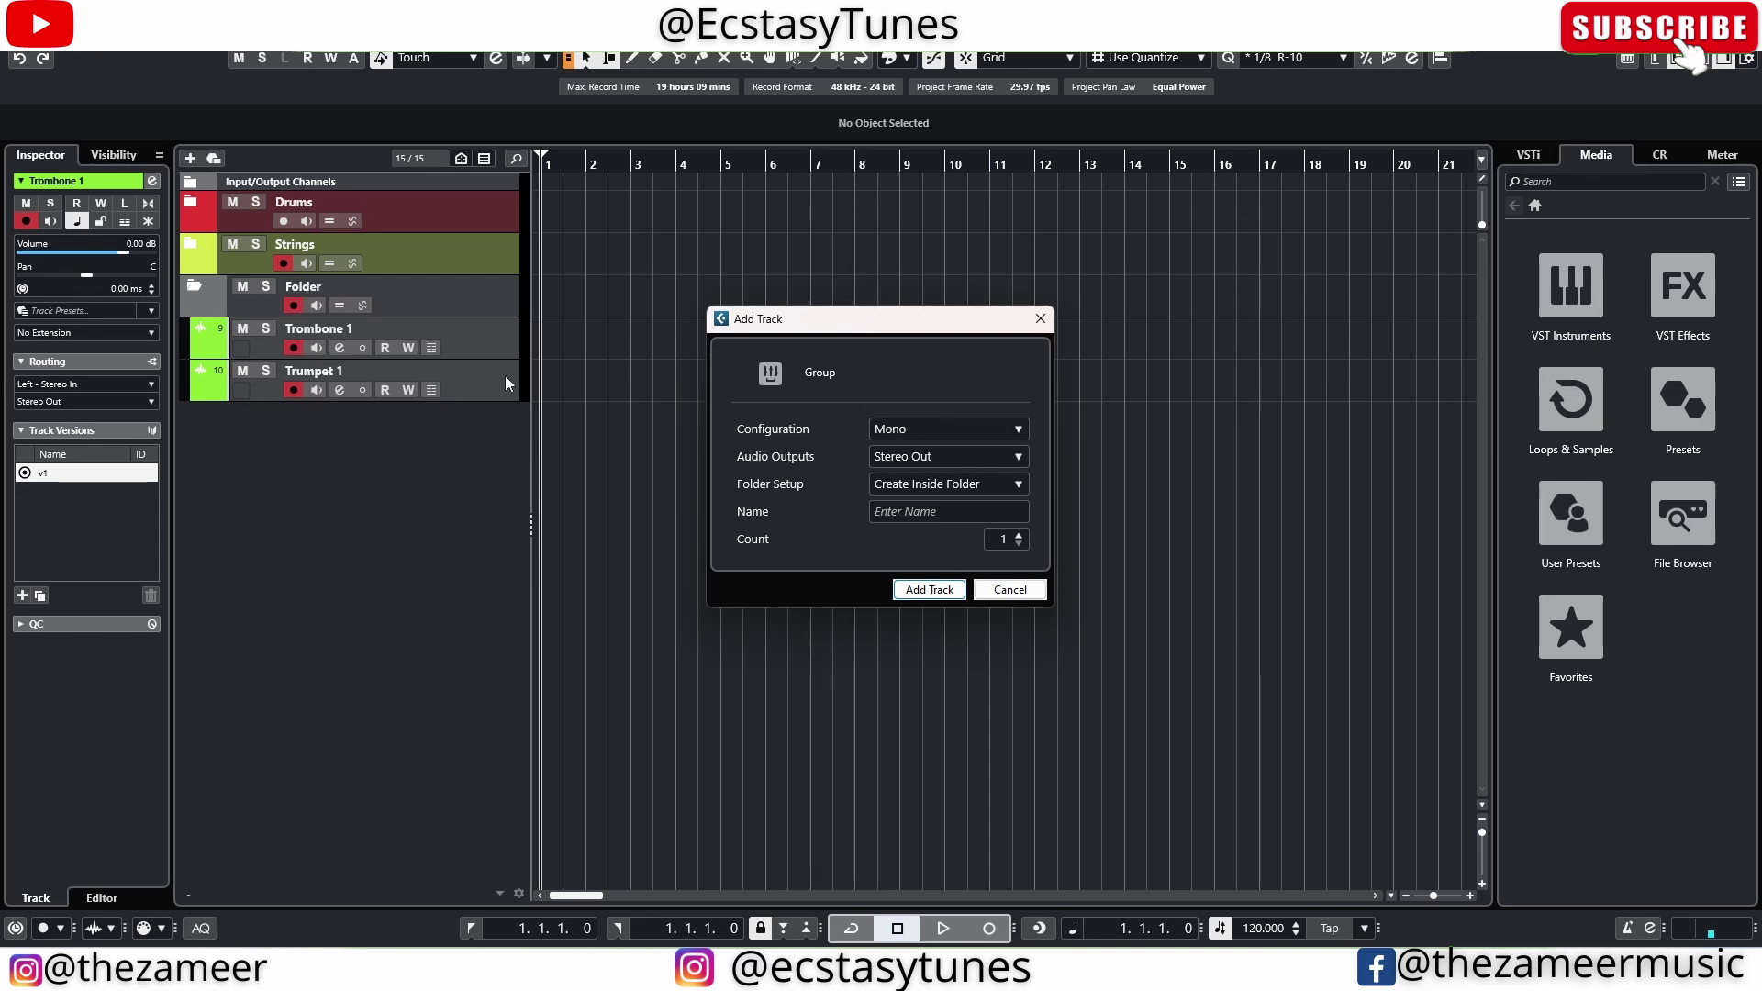
# Add the group channel with Stereo configuration and the name Brass, keeping Stereo Out and Create Inside Folder
pyautogui.click(951, 425)
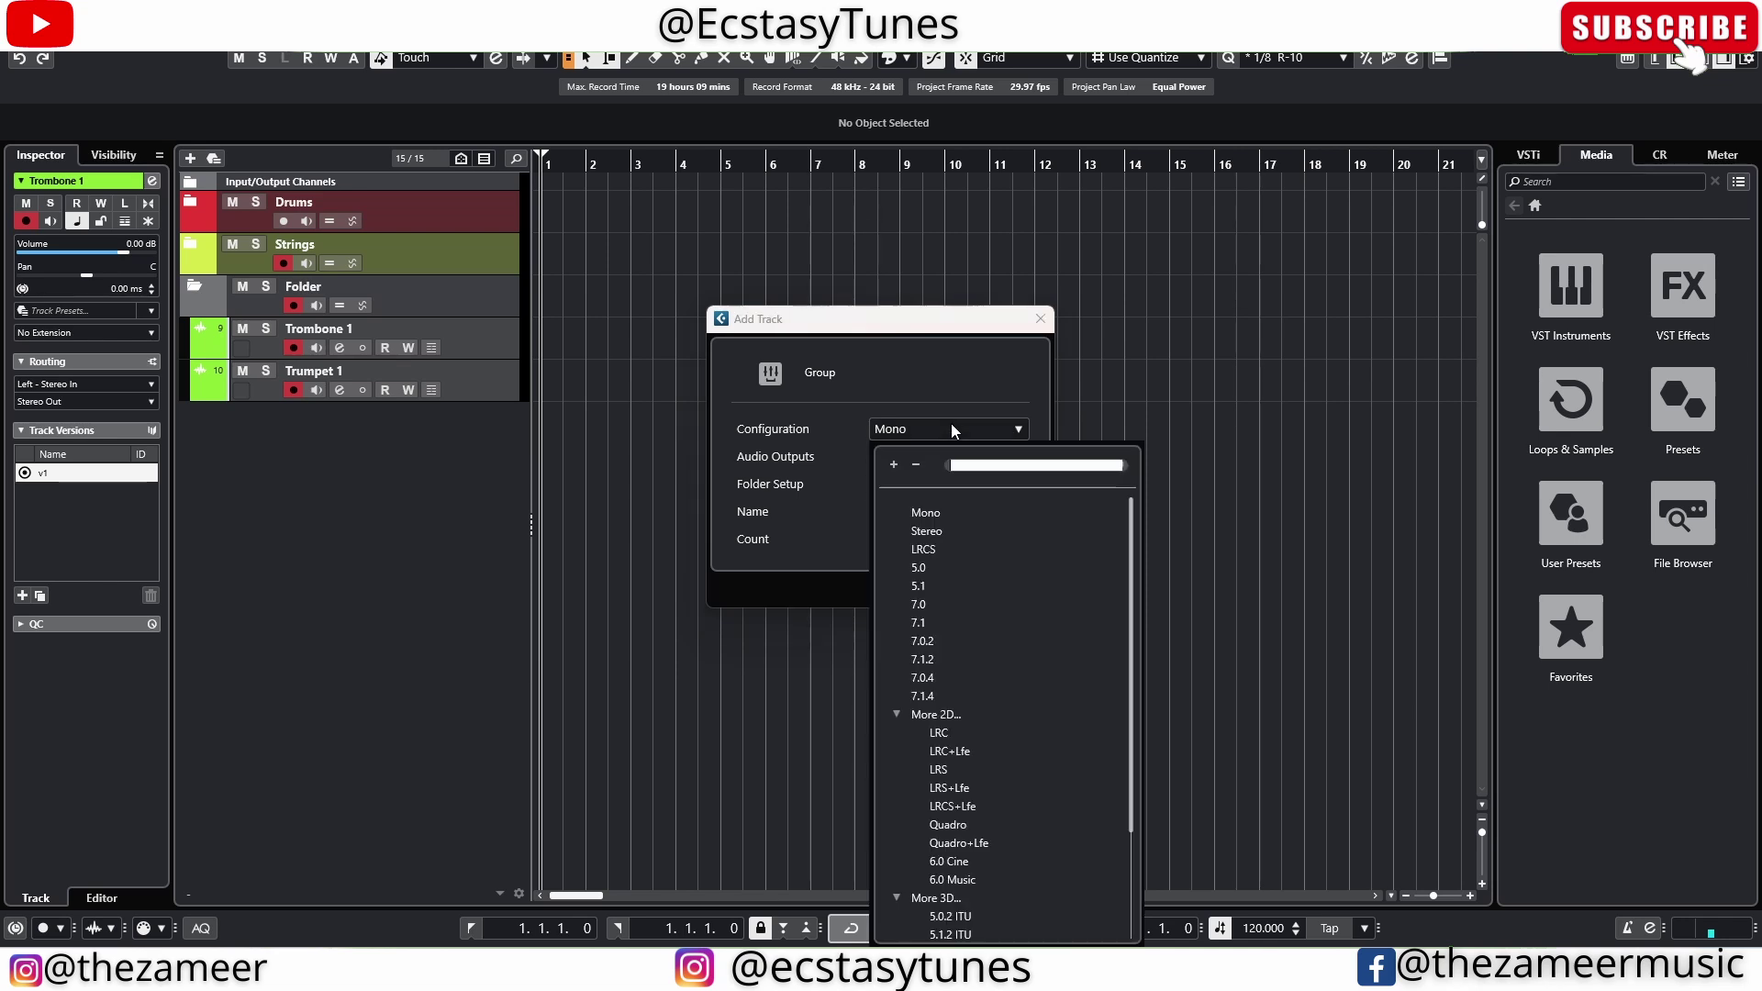
pyautogui.click(938, 530)
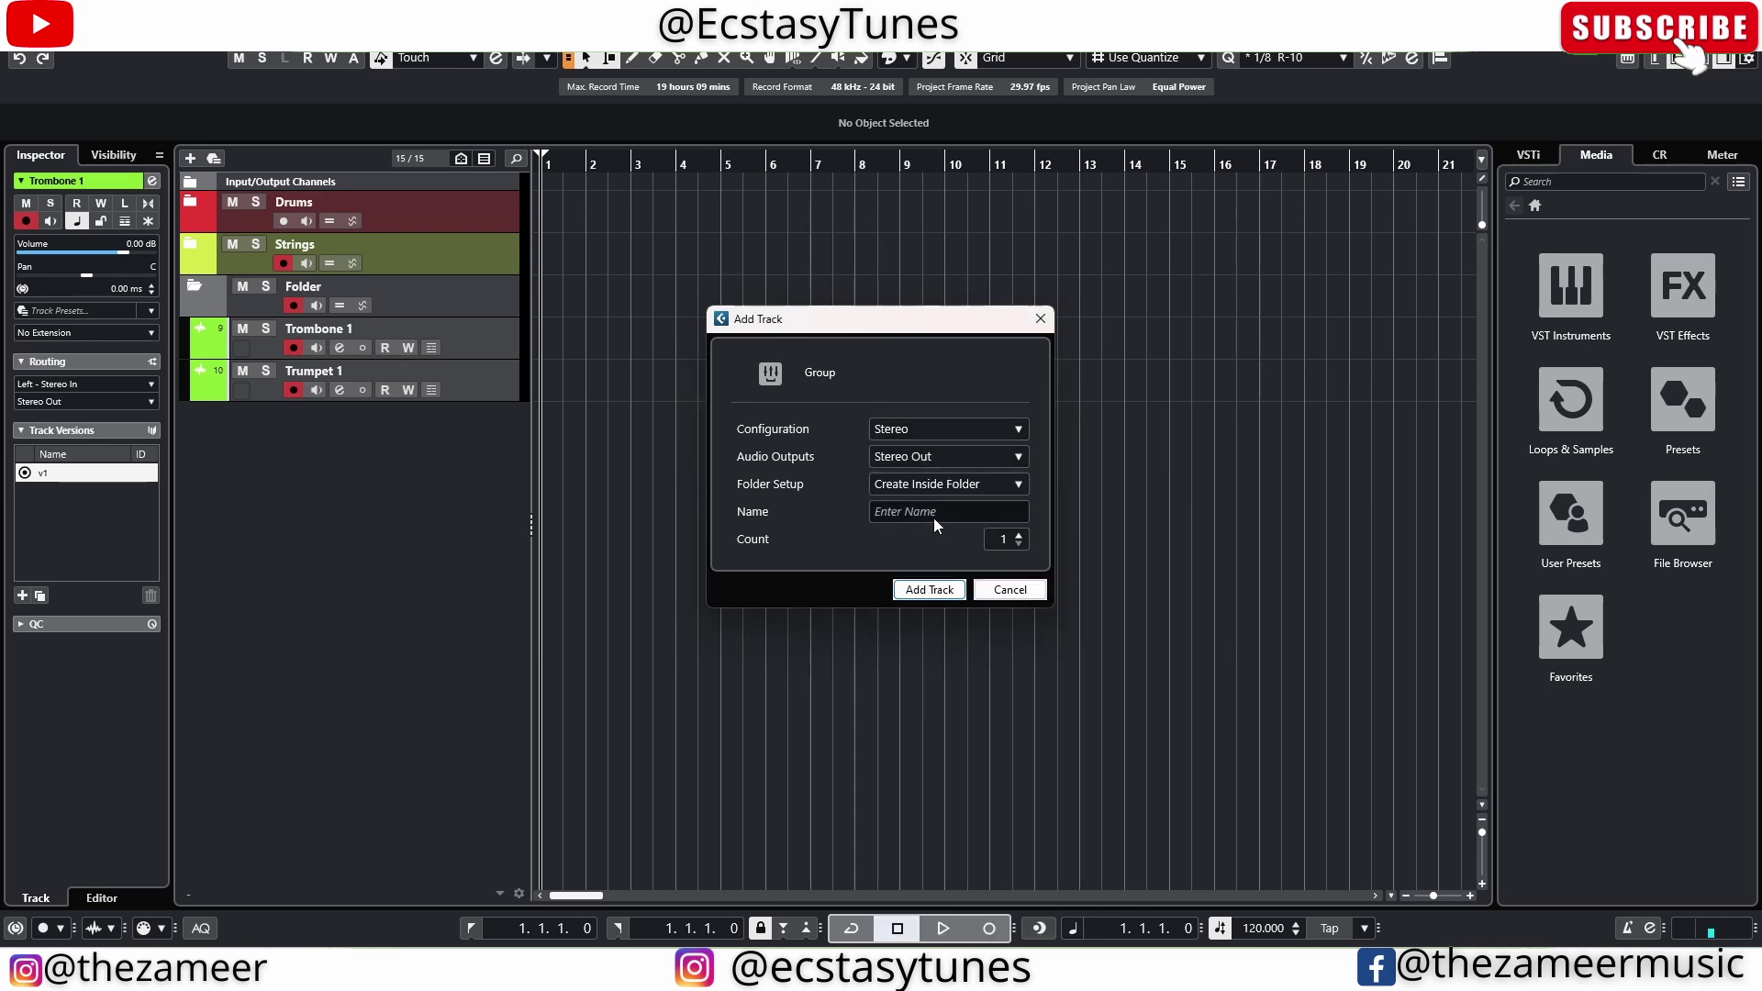
pyautogui.click(932, 512)
pyautogui.write('Brass')
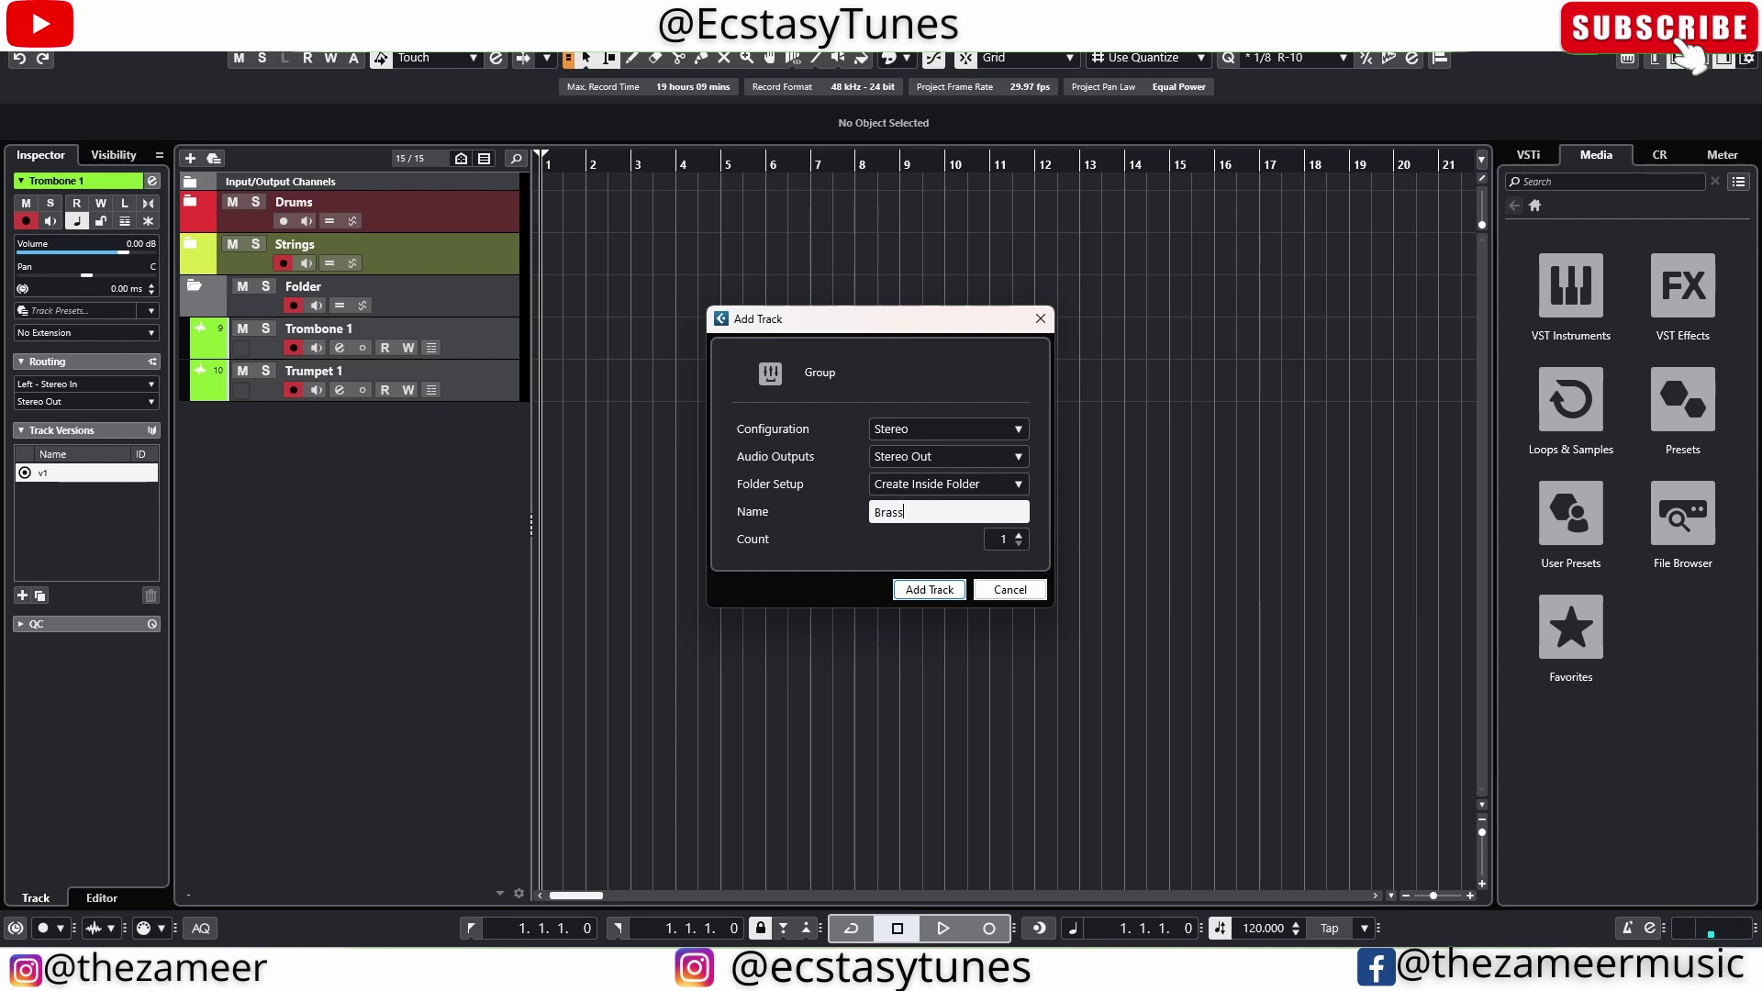
pyautogui.press('Return')
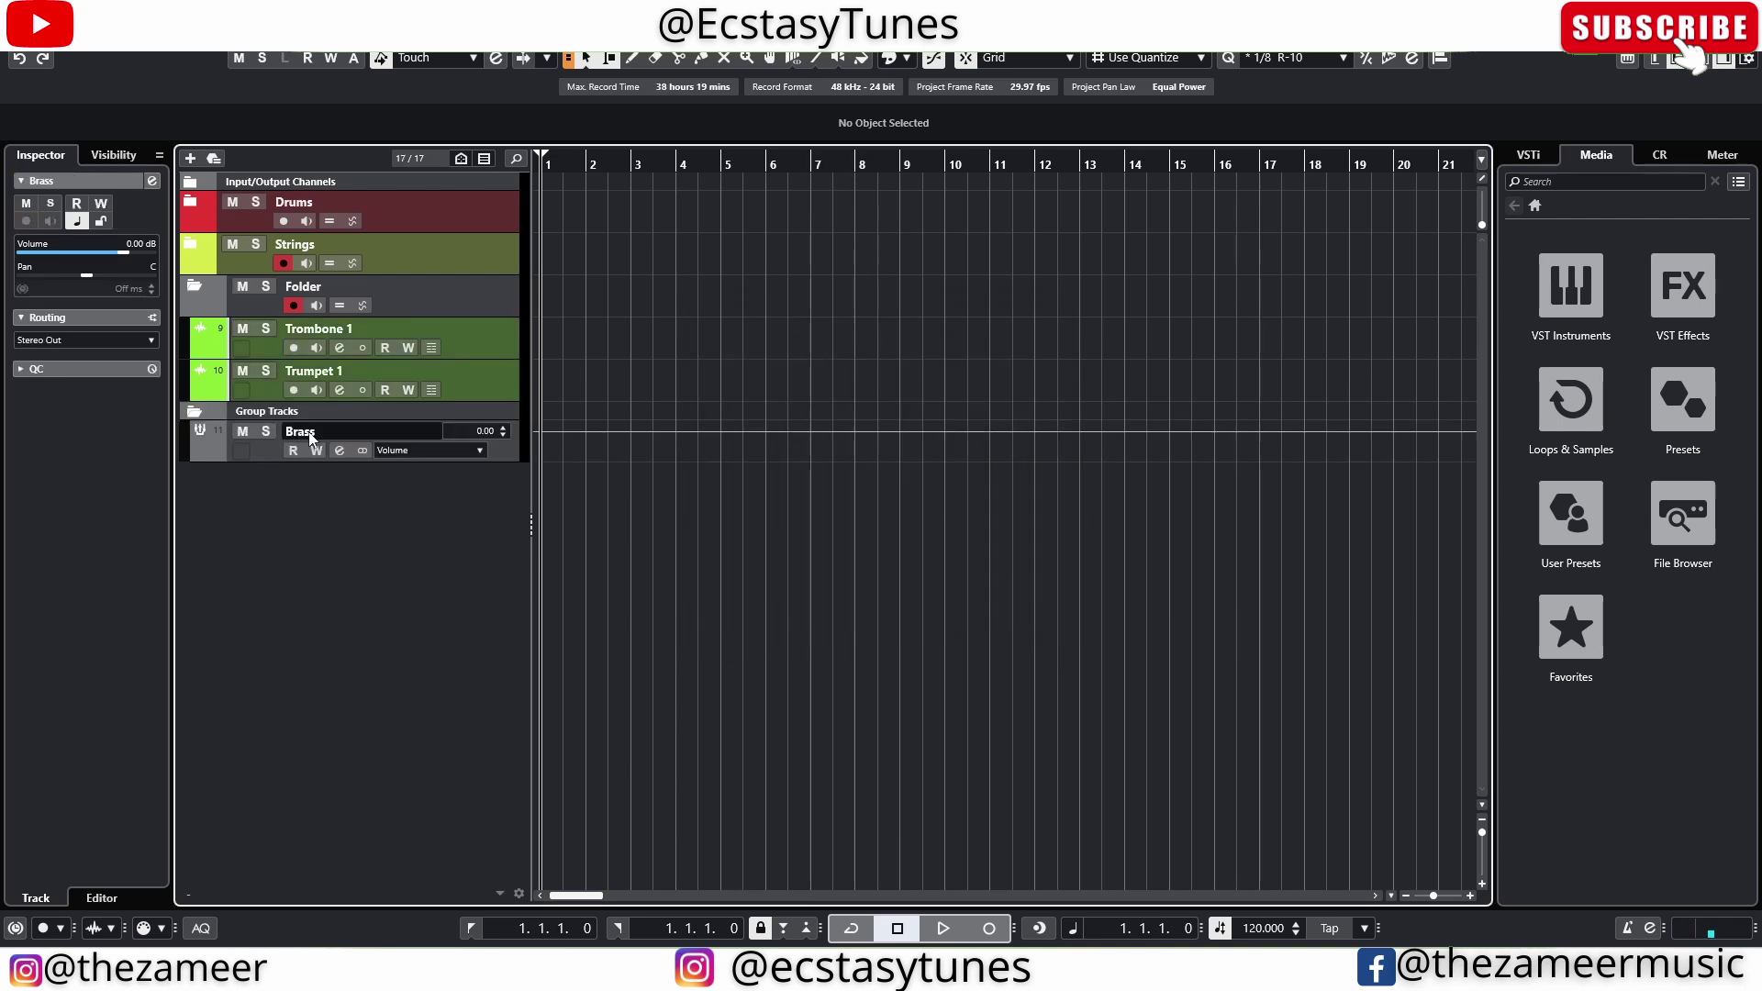
# View the channel settings of the Brass group track and close them
pyautogui.click(338, 451)
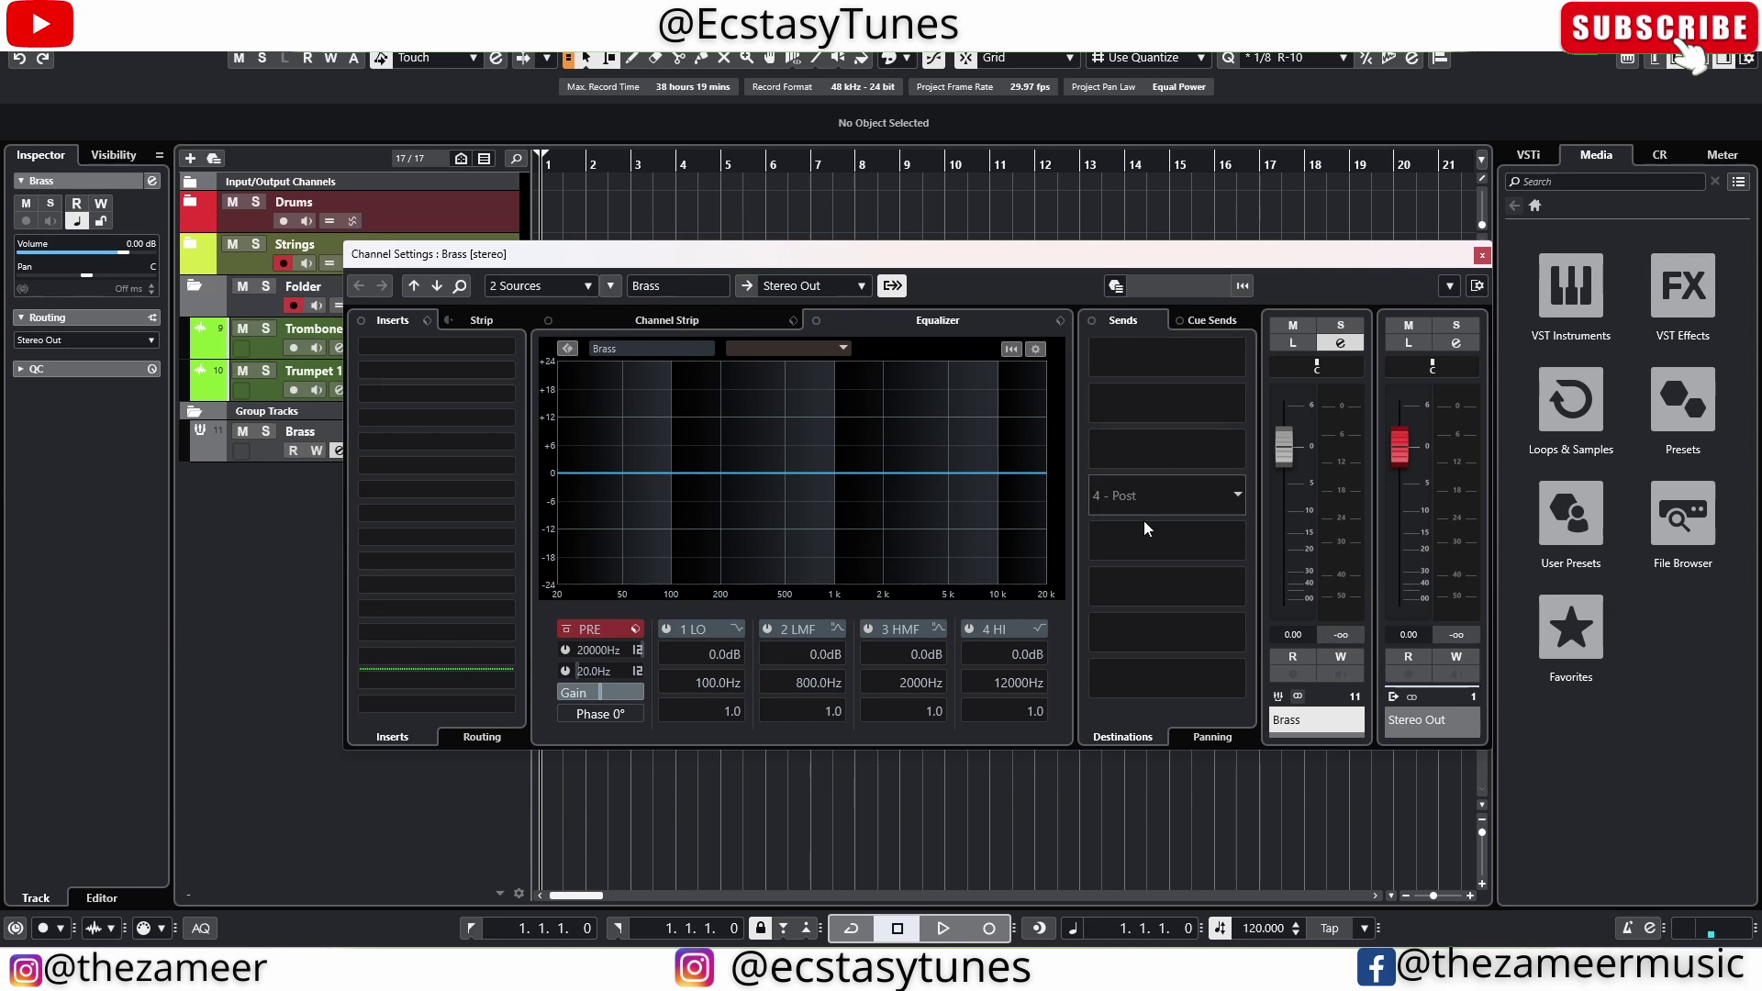
pyautogui.click(1482, 255)
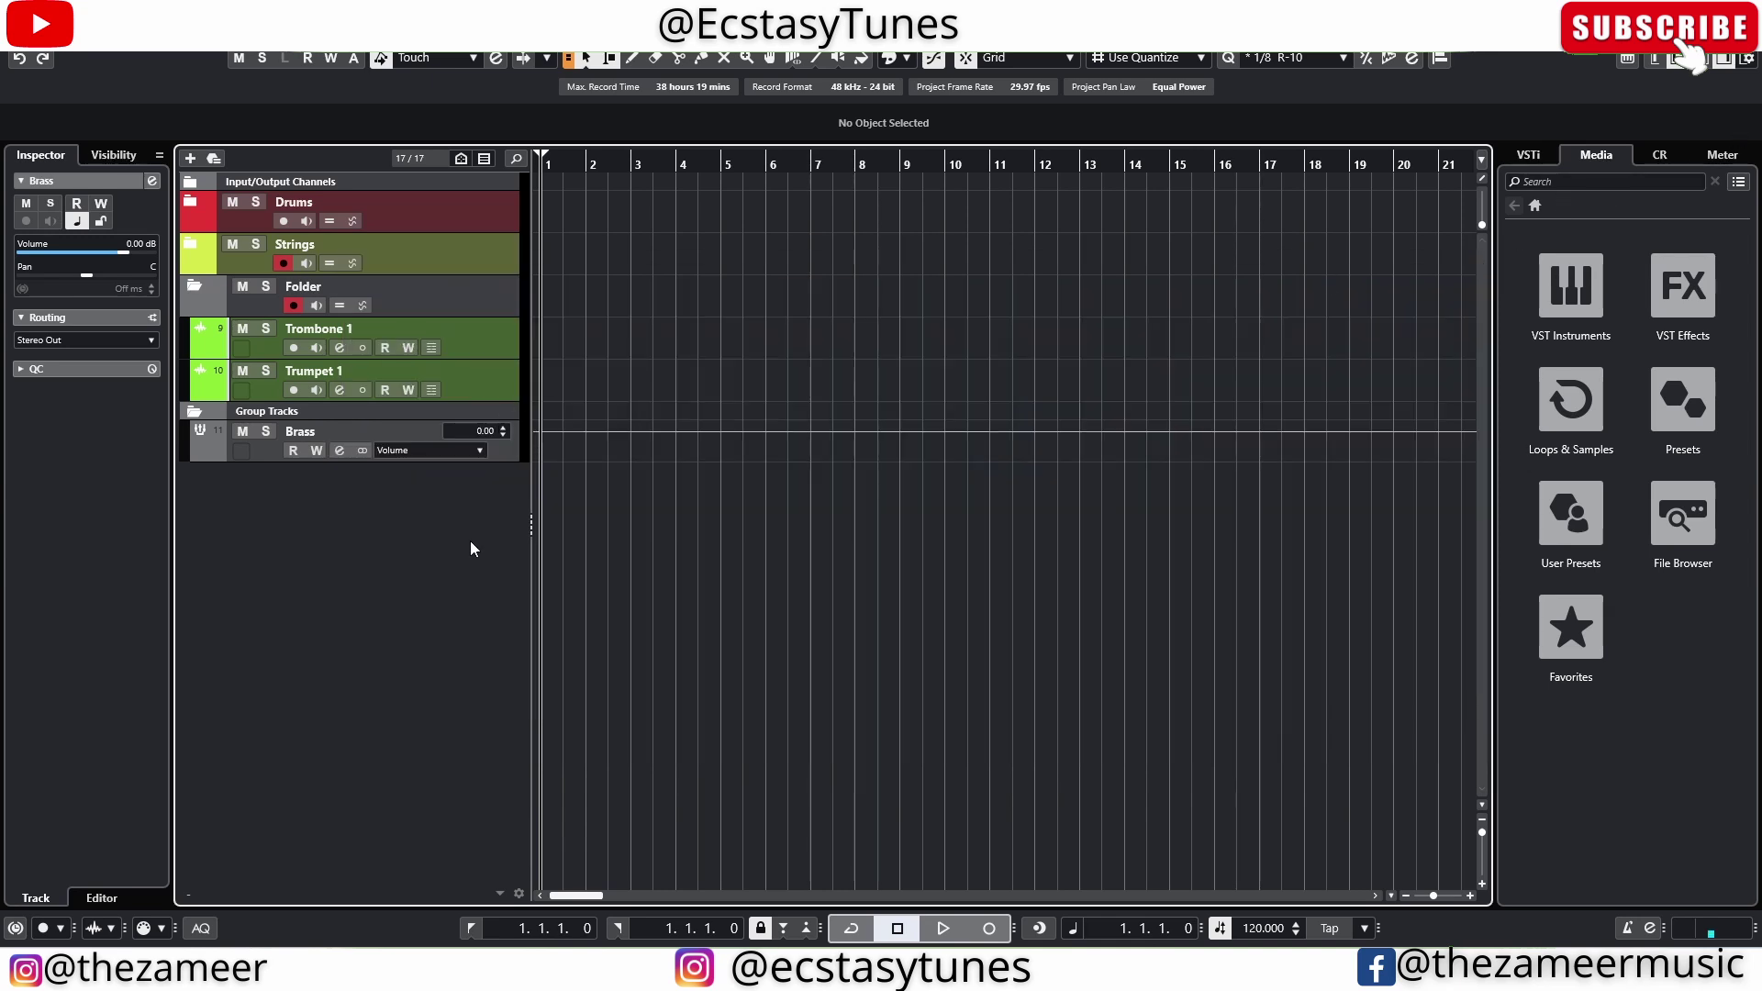
pyautogui.click(504, 340)
# Name the new folder Brass by copying the group track's name, and colour the folder turquoise green
pyautogui.doubleClick(285, 433)
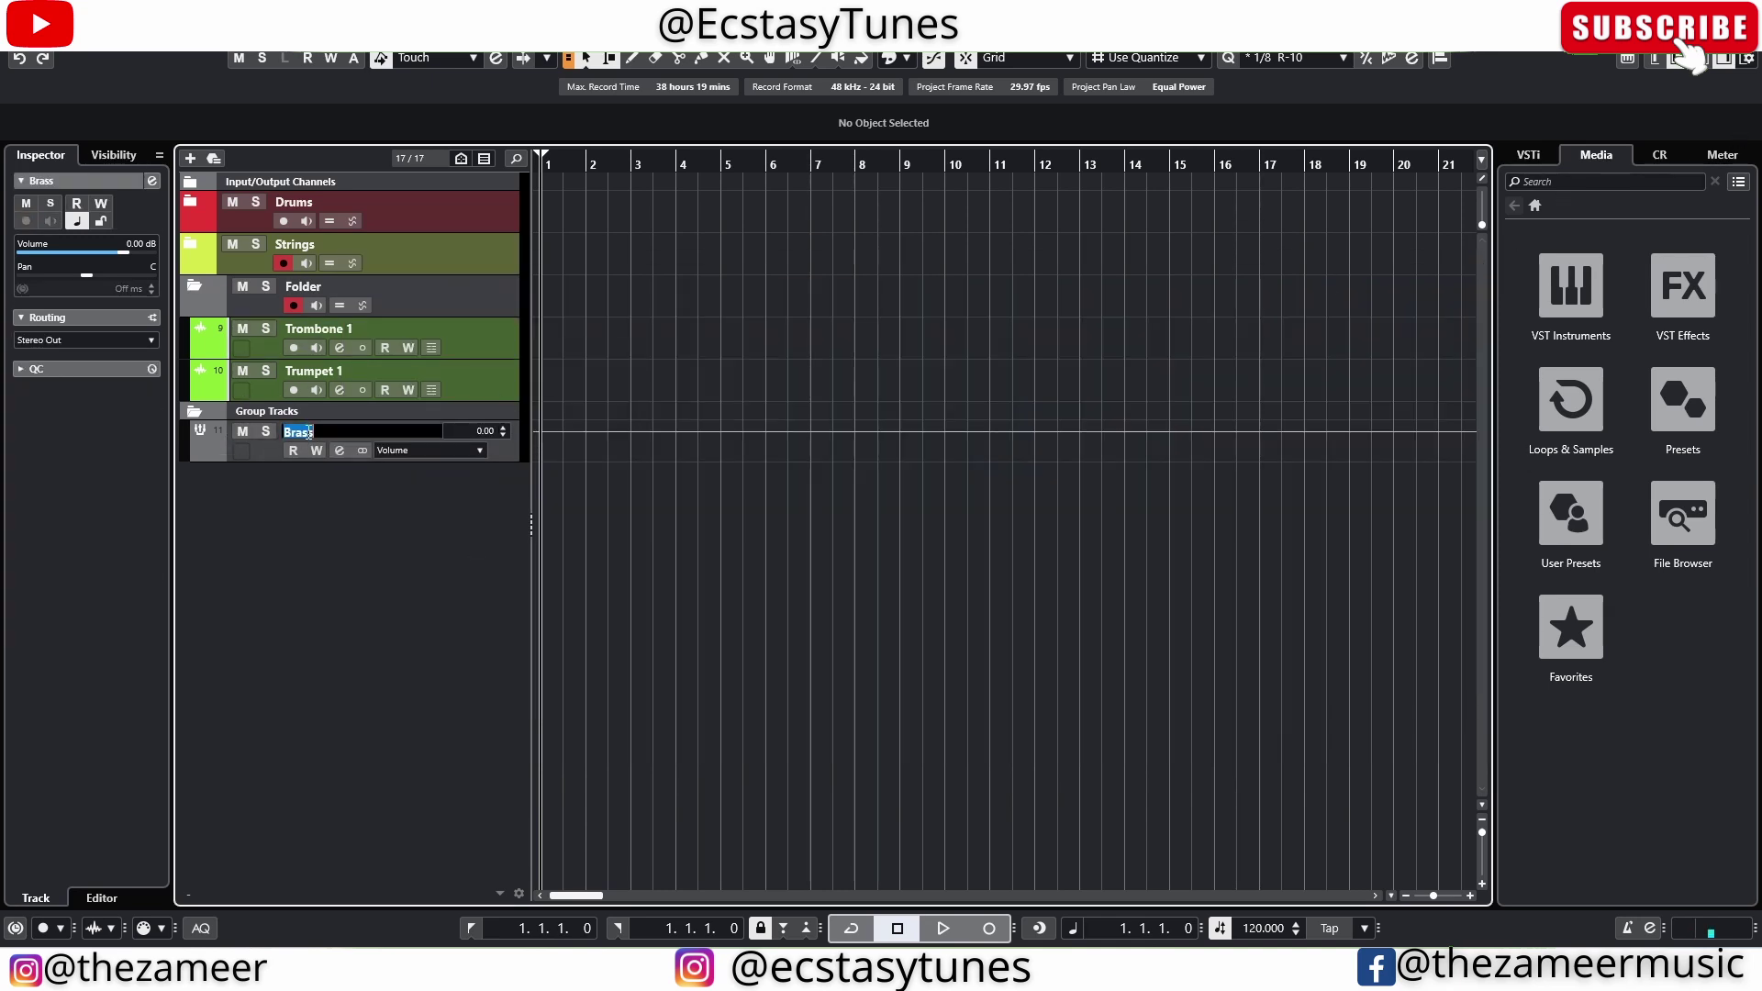
pyautogui.hotkey('ctrl', 'c')
pyautogui.doubleClick(339, 287)
pyautogui.hotkey('ctrl', 'v')
pyautogui.press('Return')
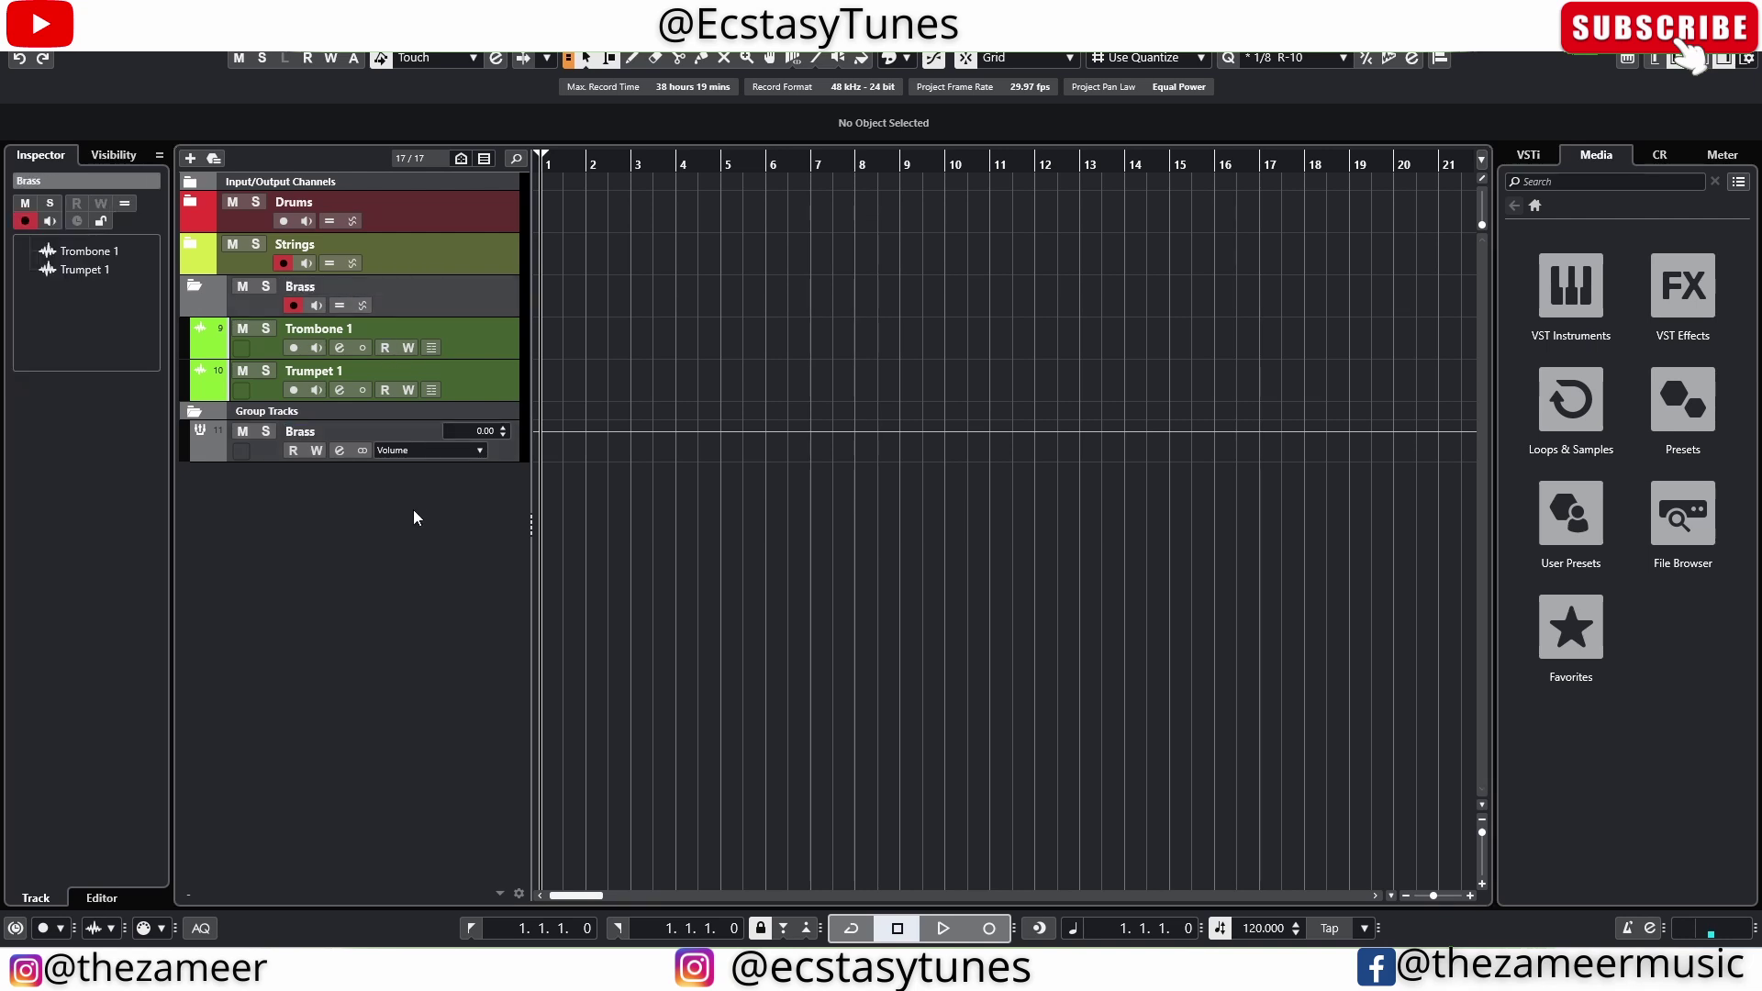
pyautogui.click(218, 308)
pyautogui.click(407, 358)
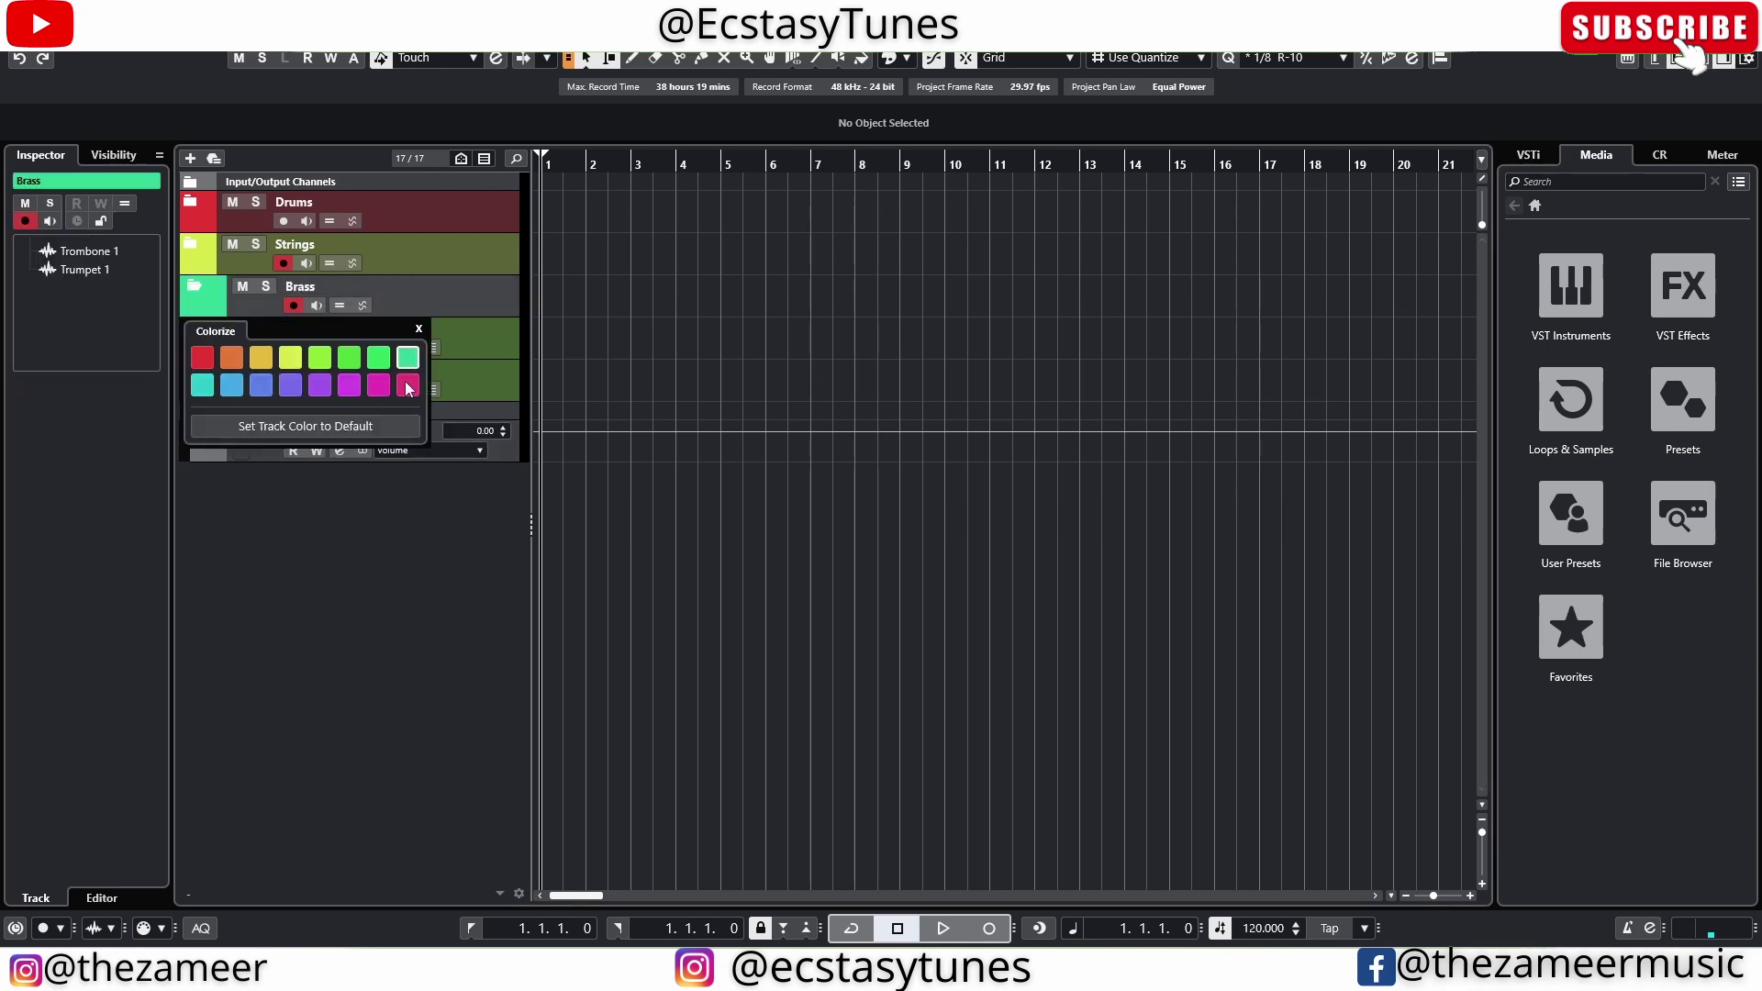
# Move the Brass group track into the Brass folder above Trombone 1 and collapse the folder
pyautogui.click(262, 449)
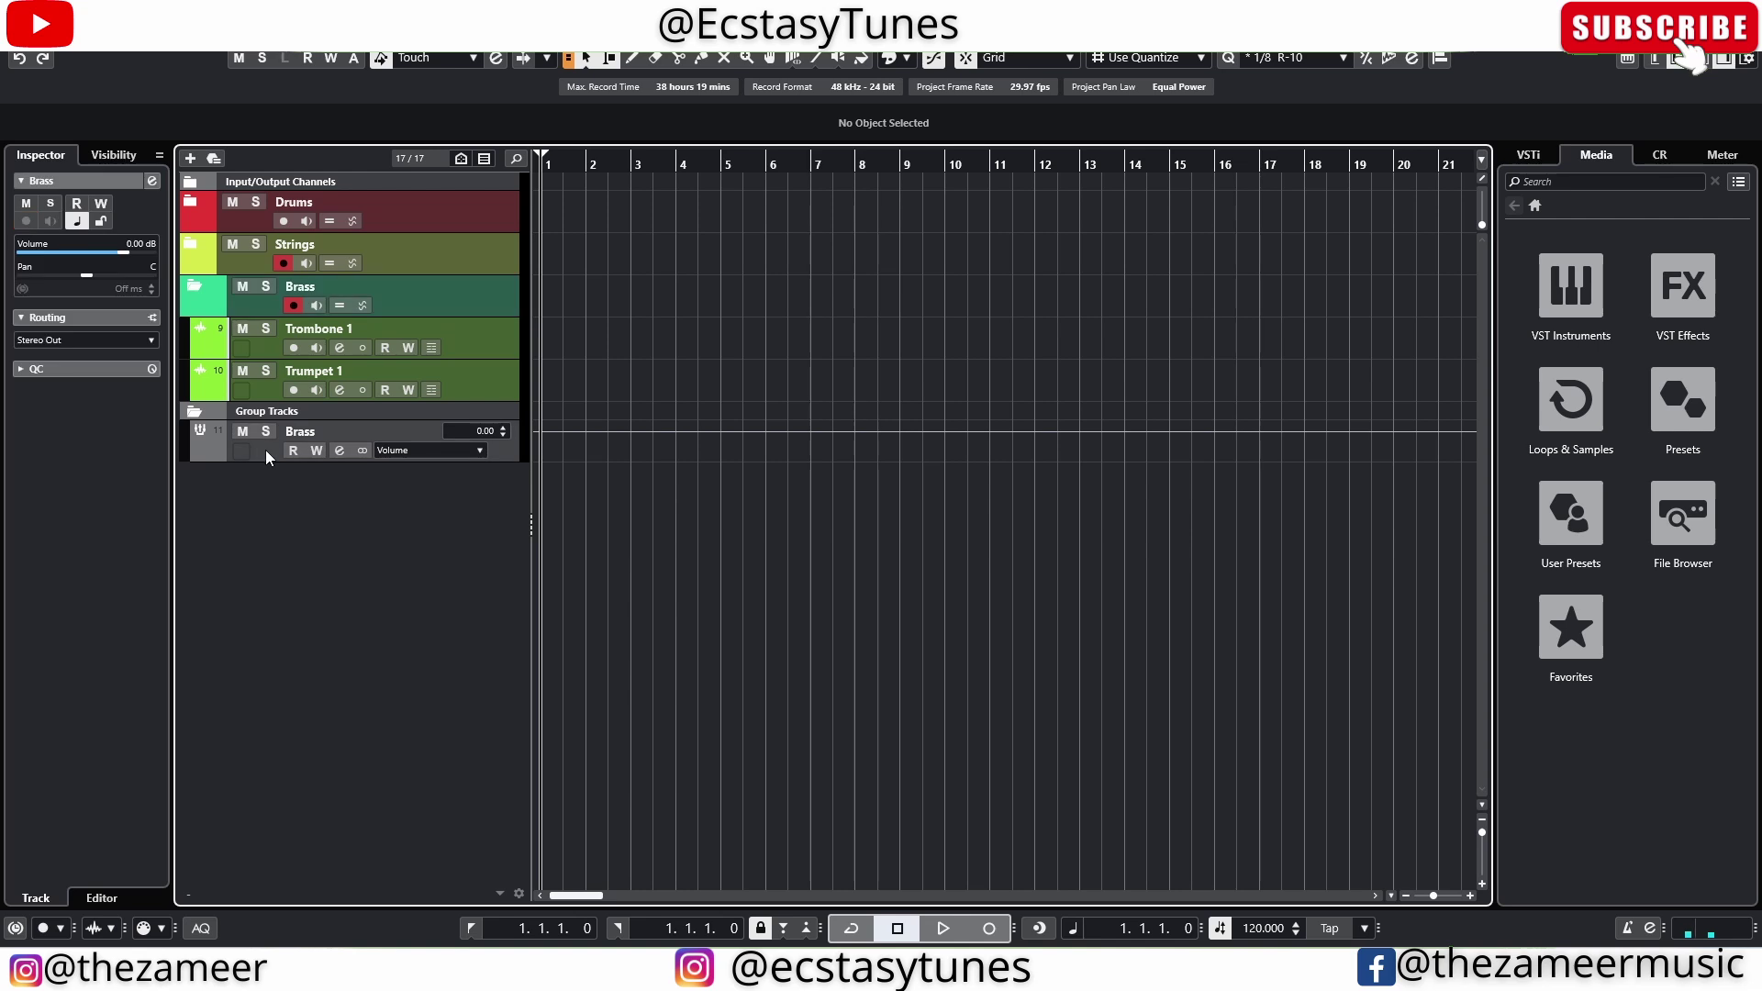
pyautogui.moveTo(259, 453); pyautogui.dragTo(286, 328)
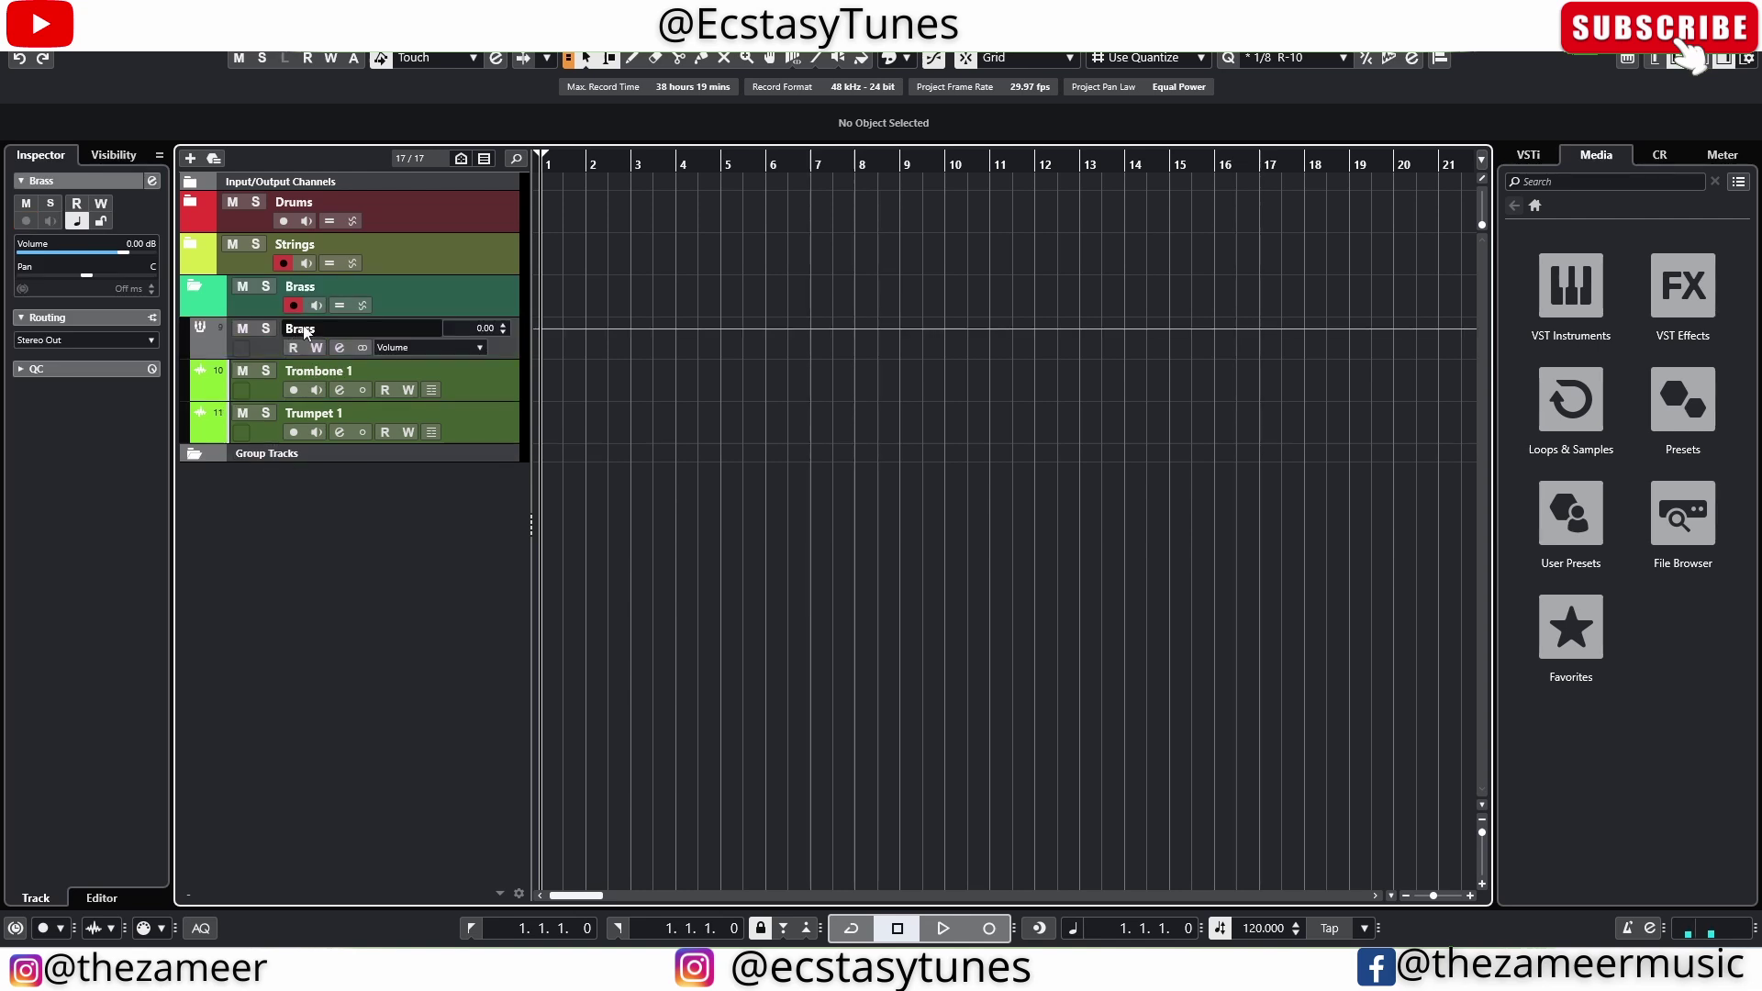
pyautogui.click(191, 288)
pyautogui.click(191, 288)
pyautogui.click(192, 289)
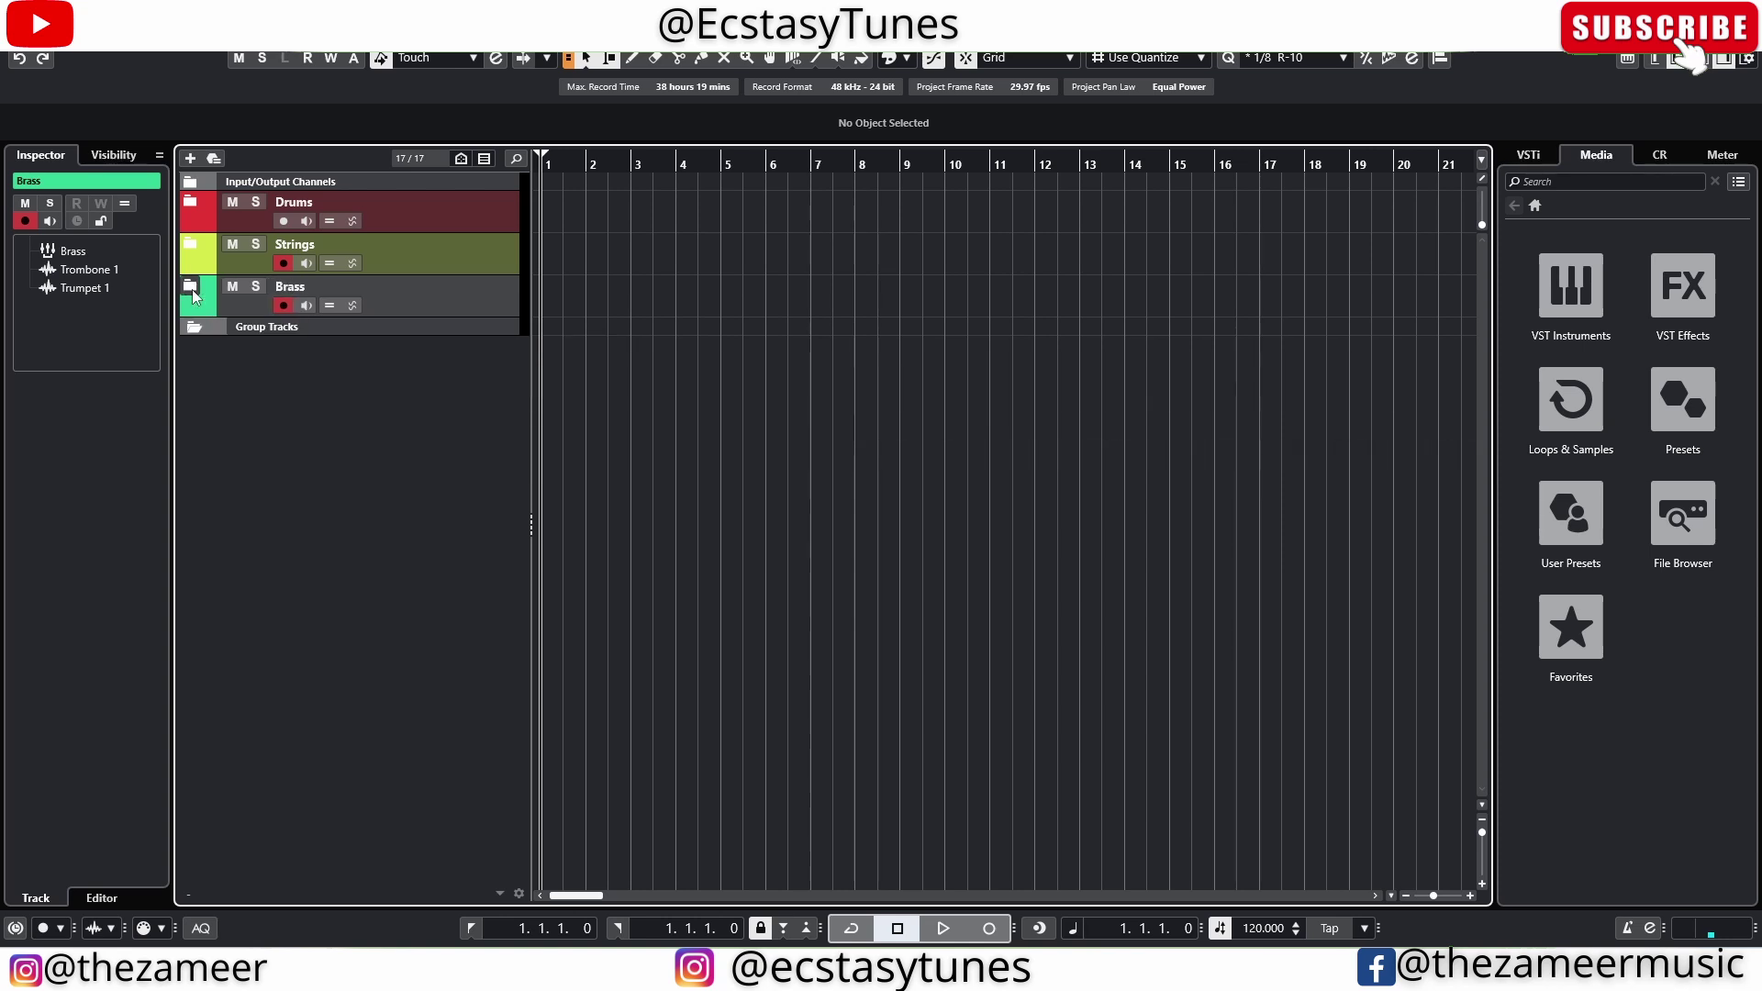
pyautogui.click(192, 288)
pyautogui.click(193, 286)
# Check the Drums, Strings and Brass folders in turn
pyautogui.click(477, 209)
pyautogui.click(479, 252)
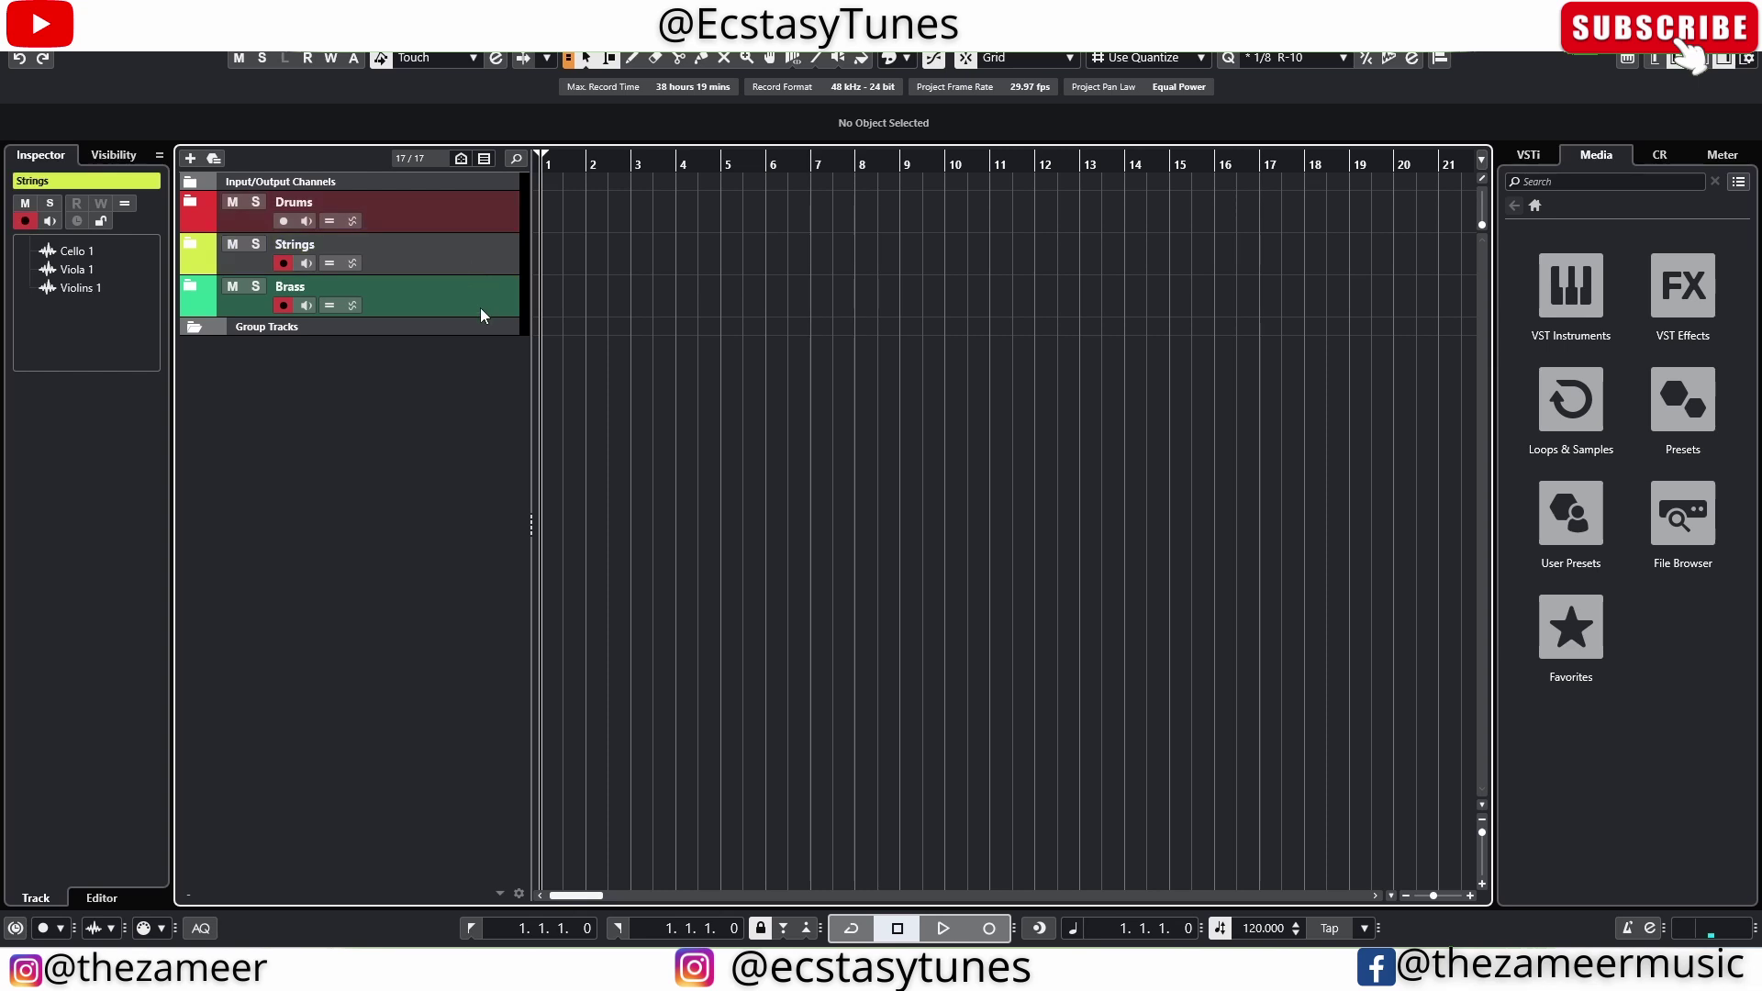
pyautogui.click(472, 292)
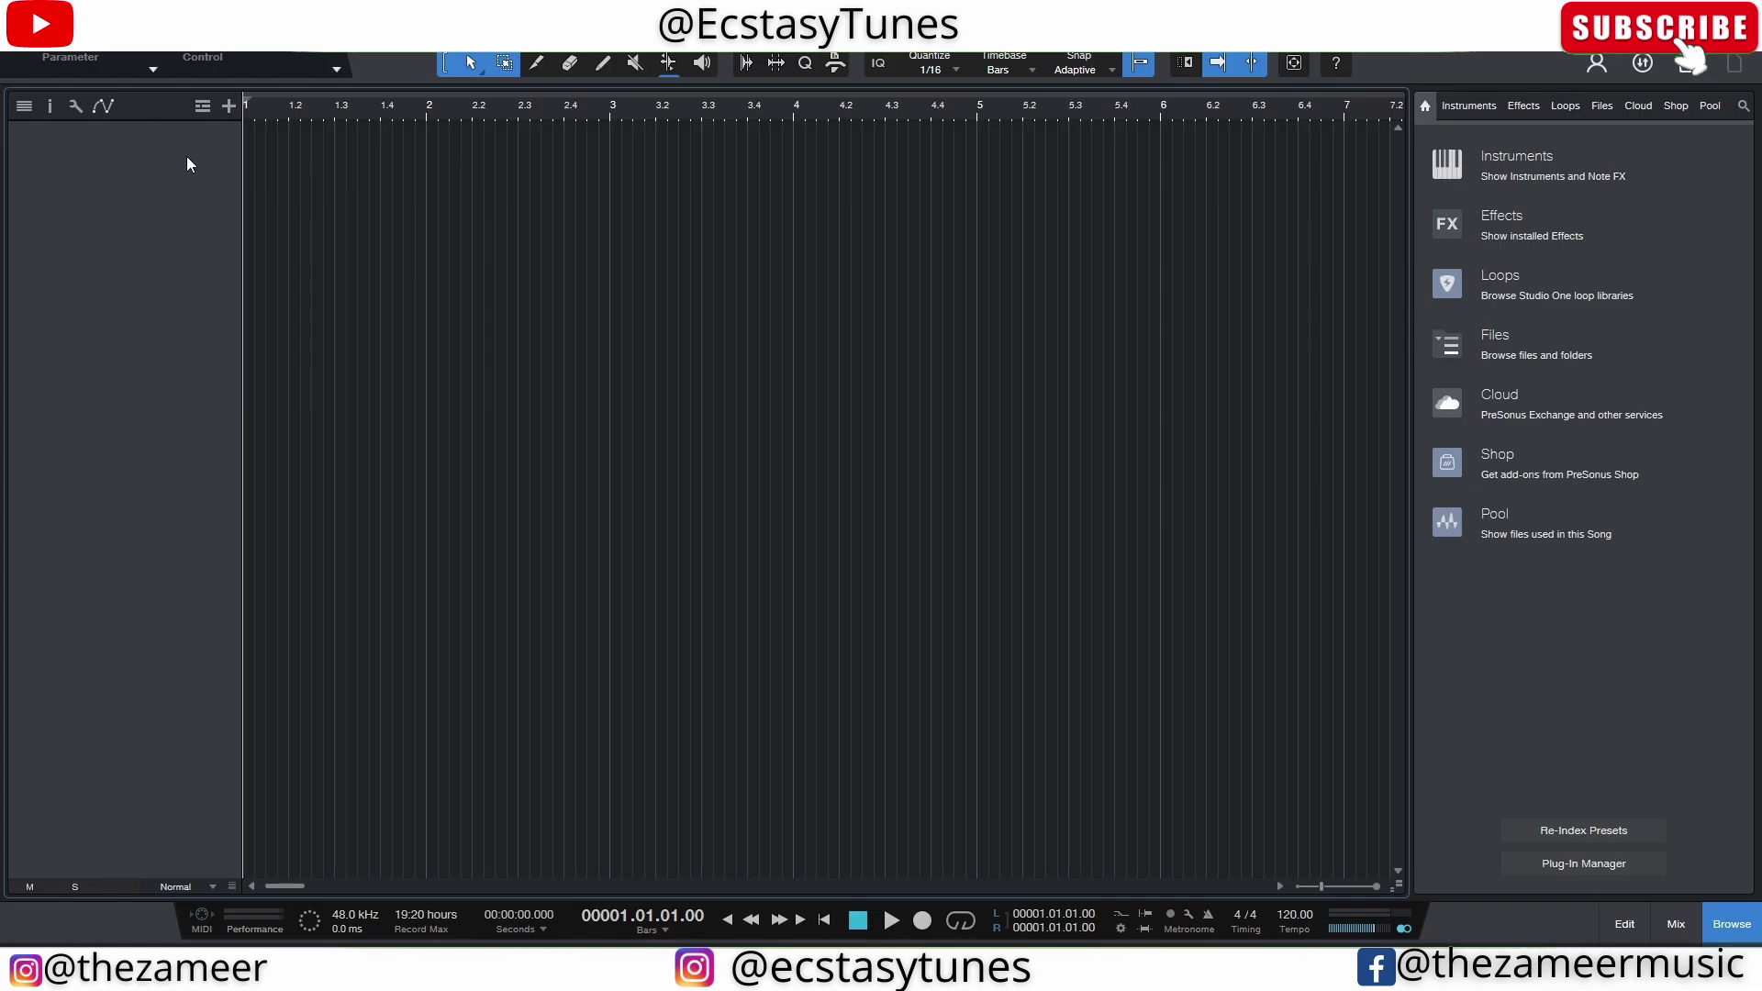
# In Studio One, add a folder track named vocals with automatic colouring
pyautogui.click(229, 107)
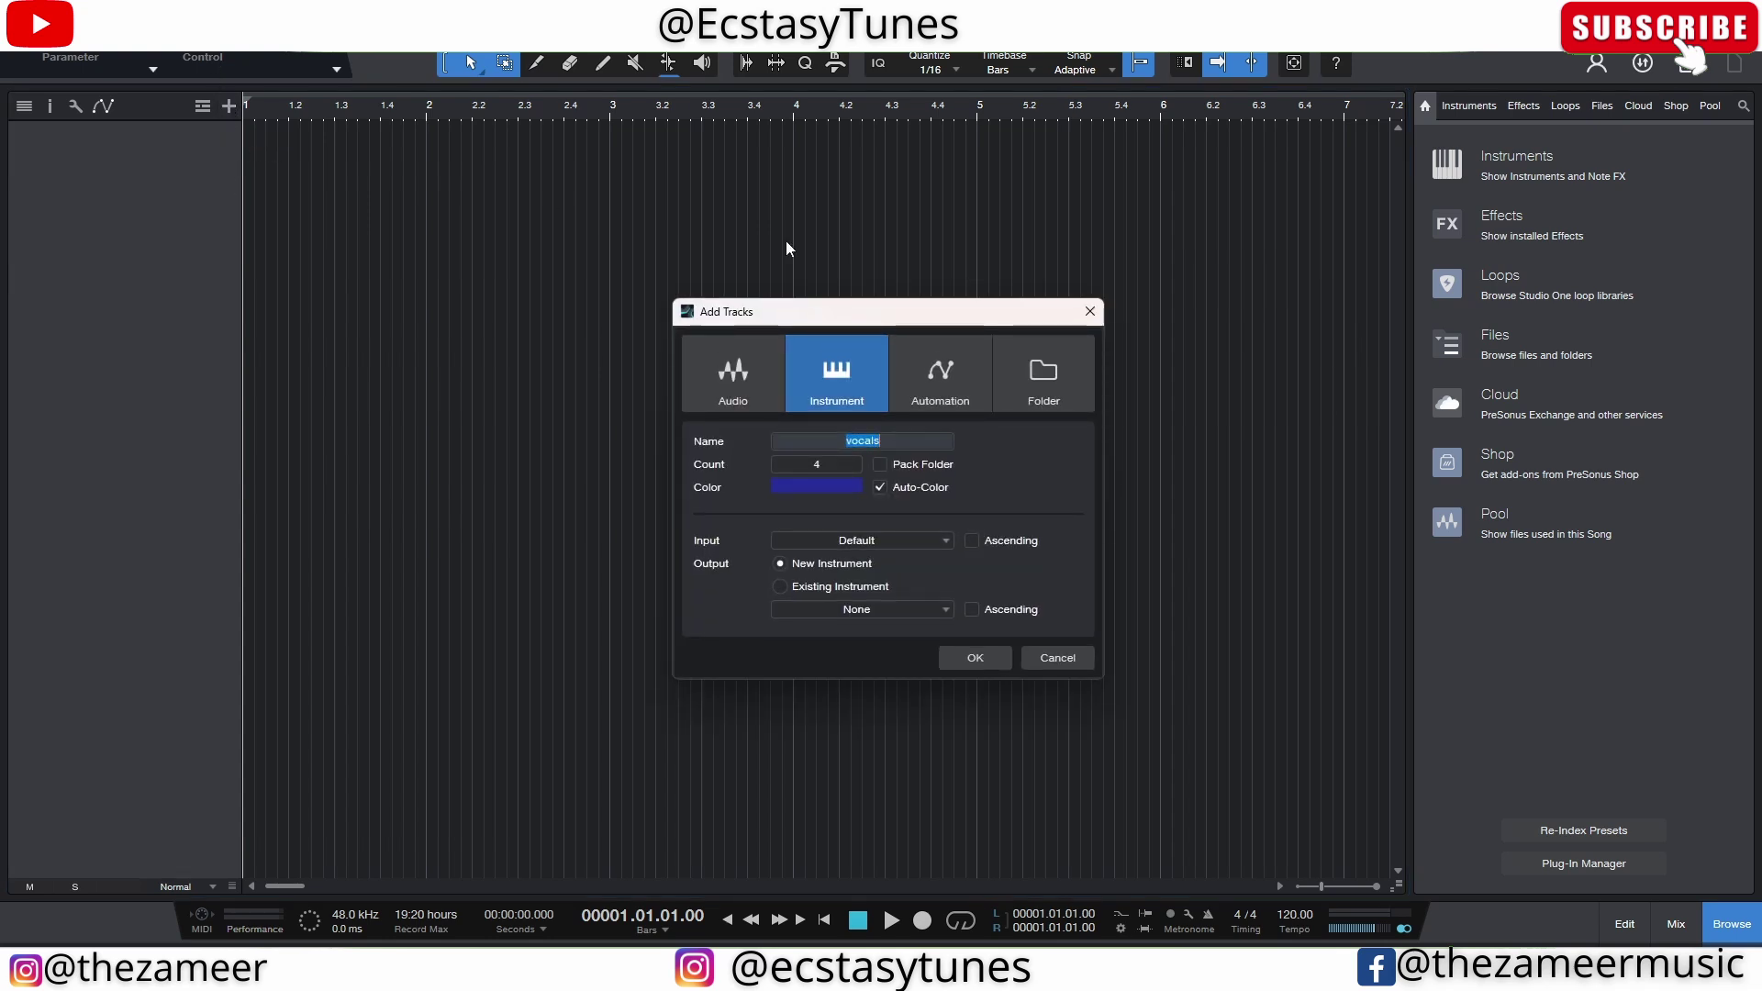
pyautogui.click(1040, 379)
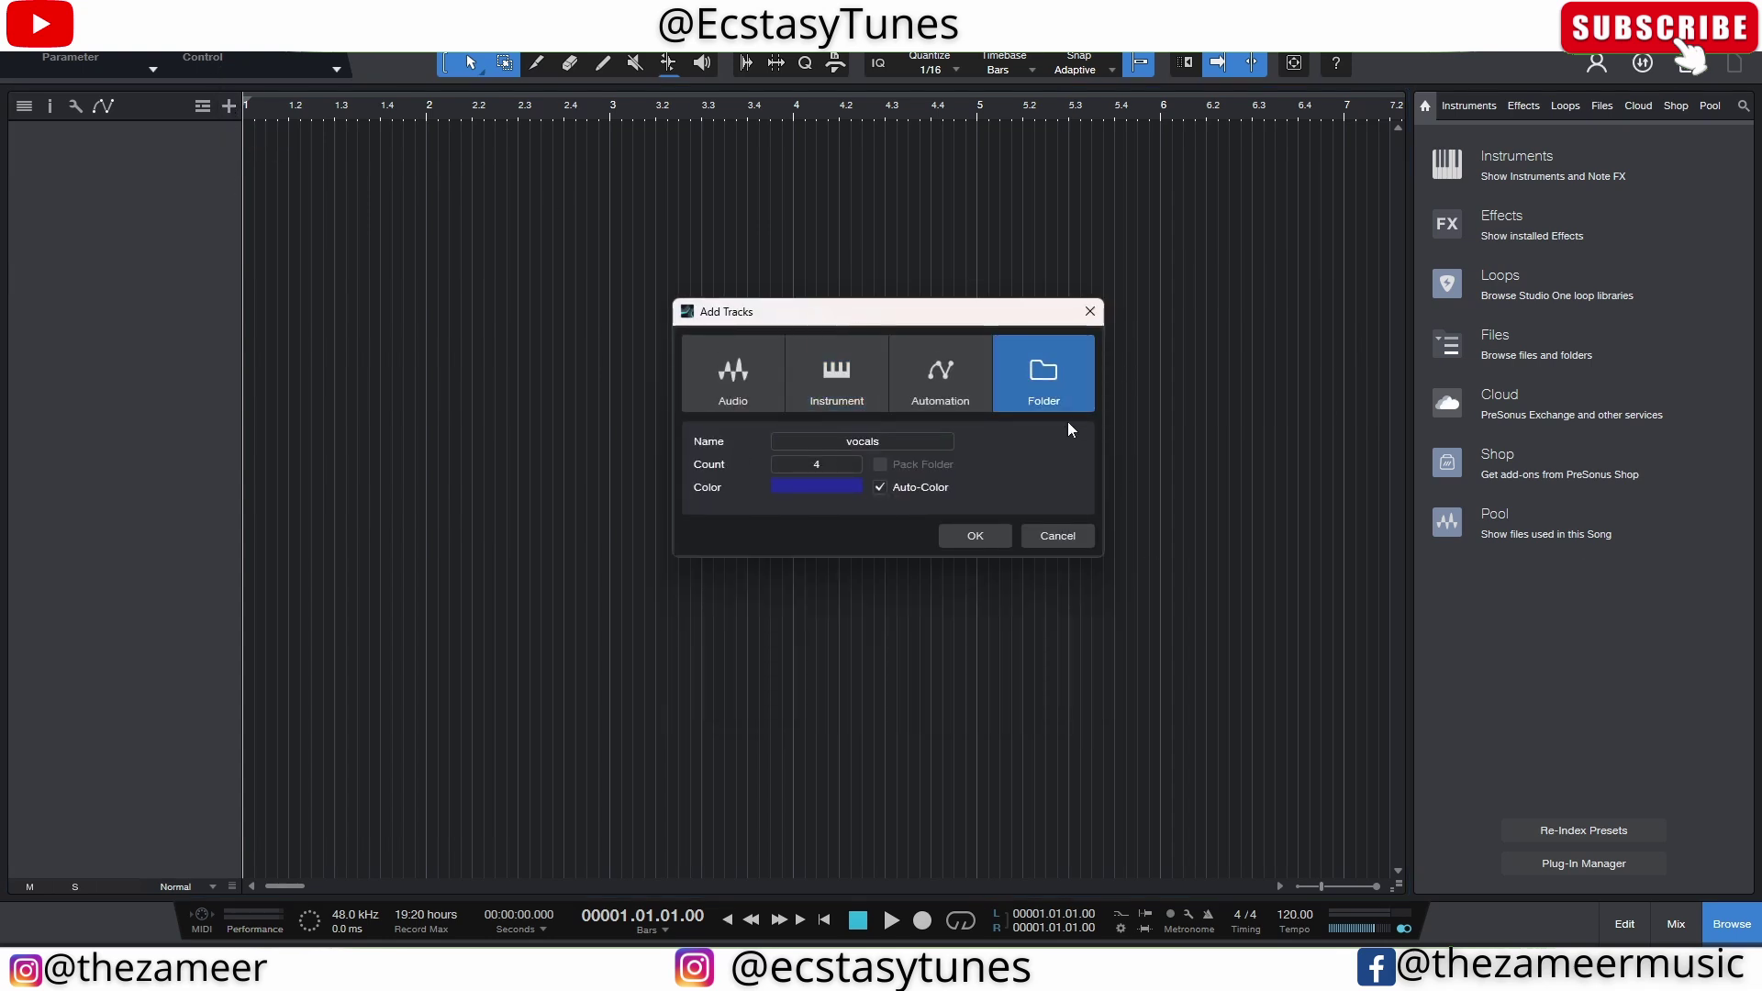
pyautogui.click(960, 538)
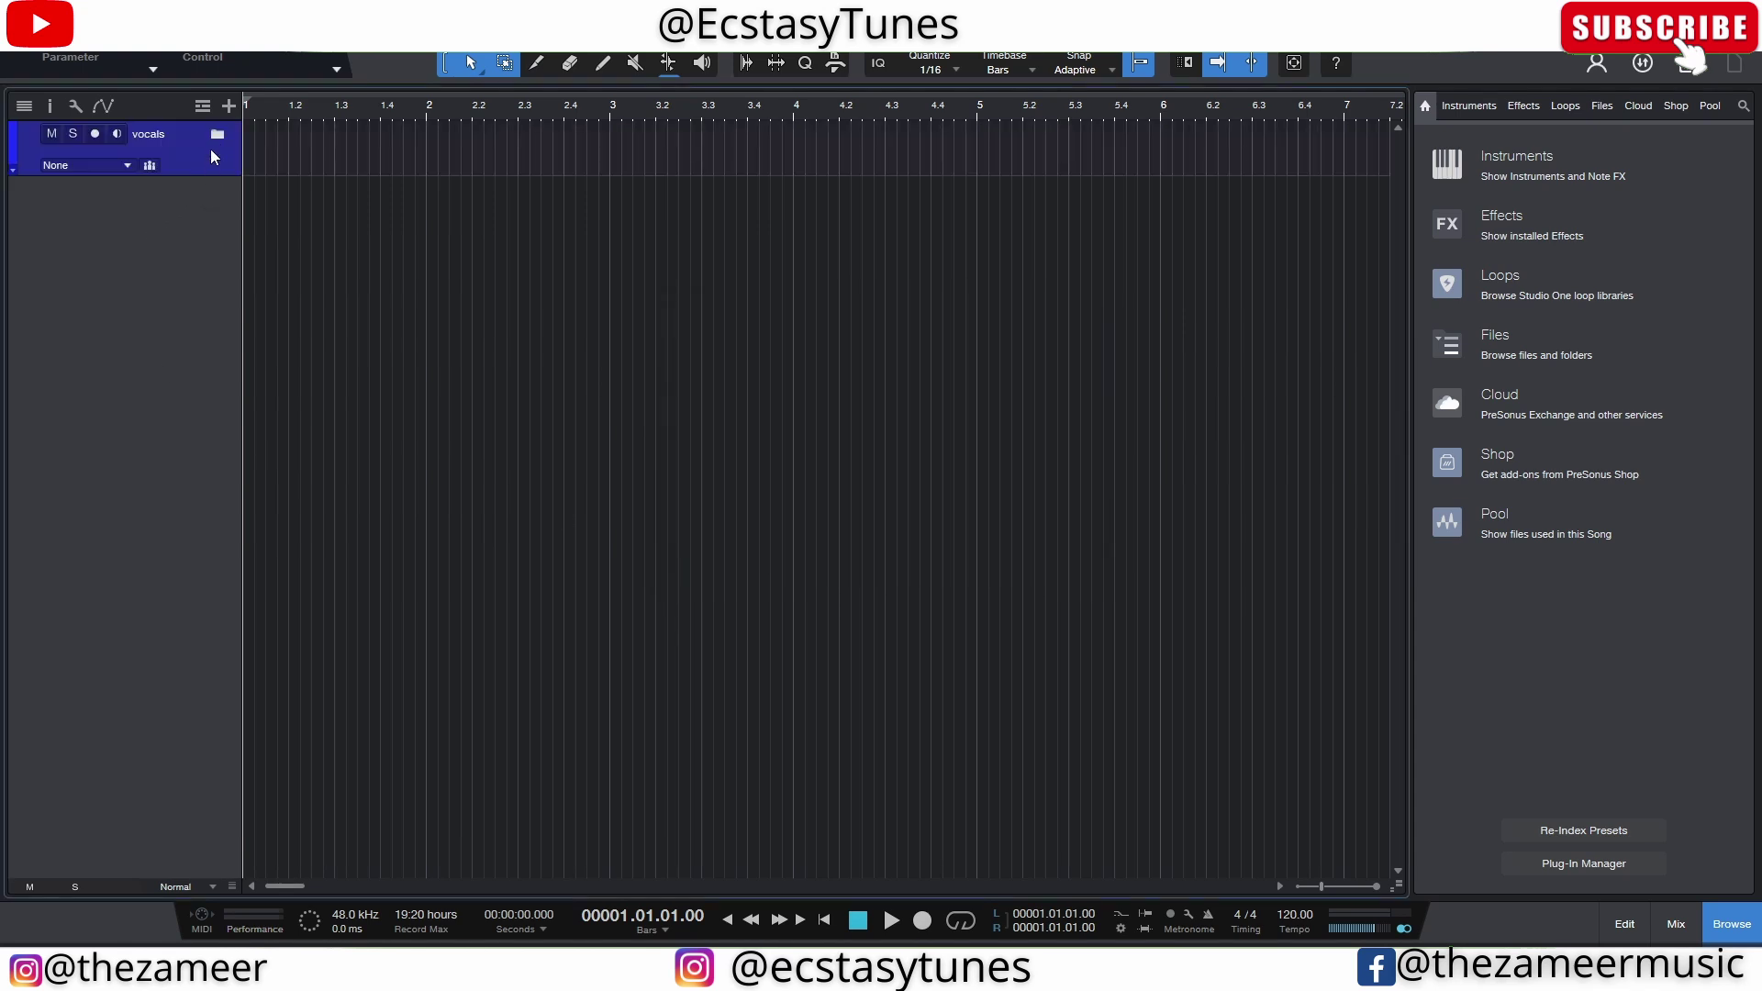
# Add four mono audio tracks named vocals inside the vocals folder, with Mic 1 as input and Main as output
pyautogui.click(220, 107)
pyautogui.click(732, 432)
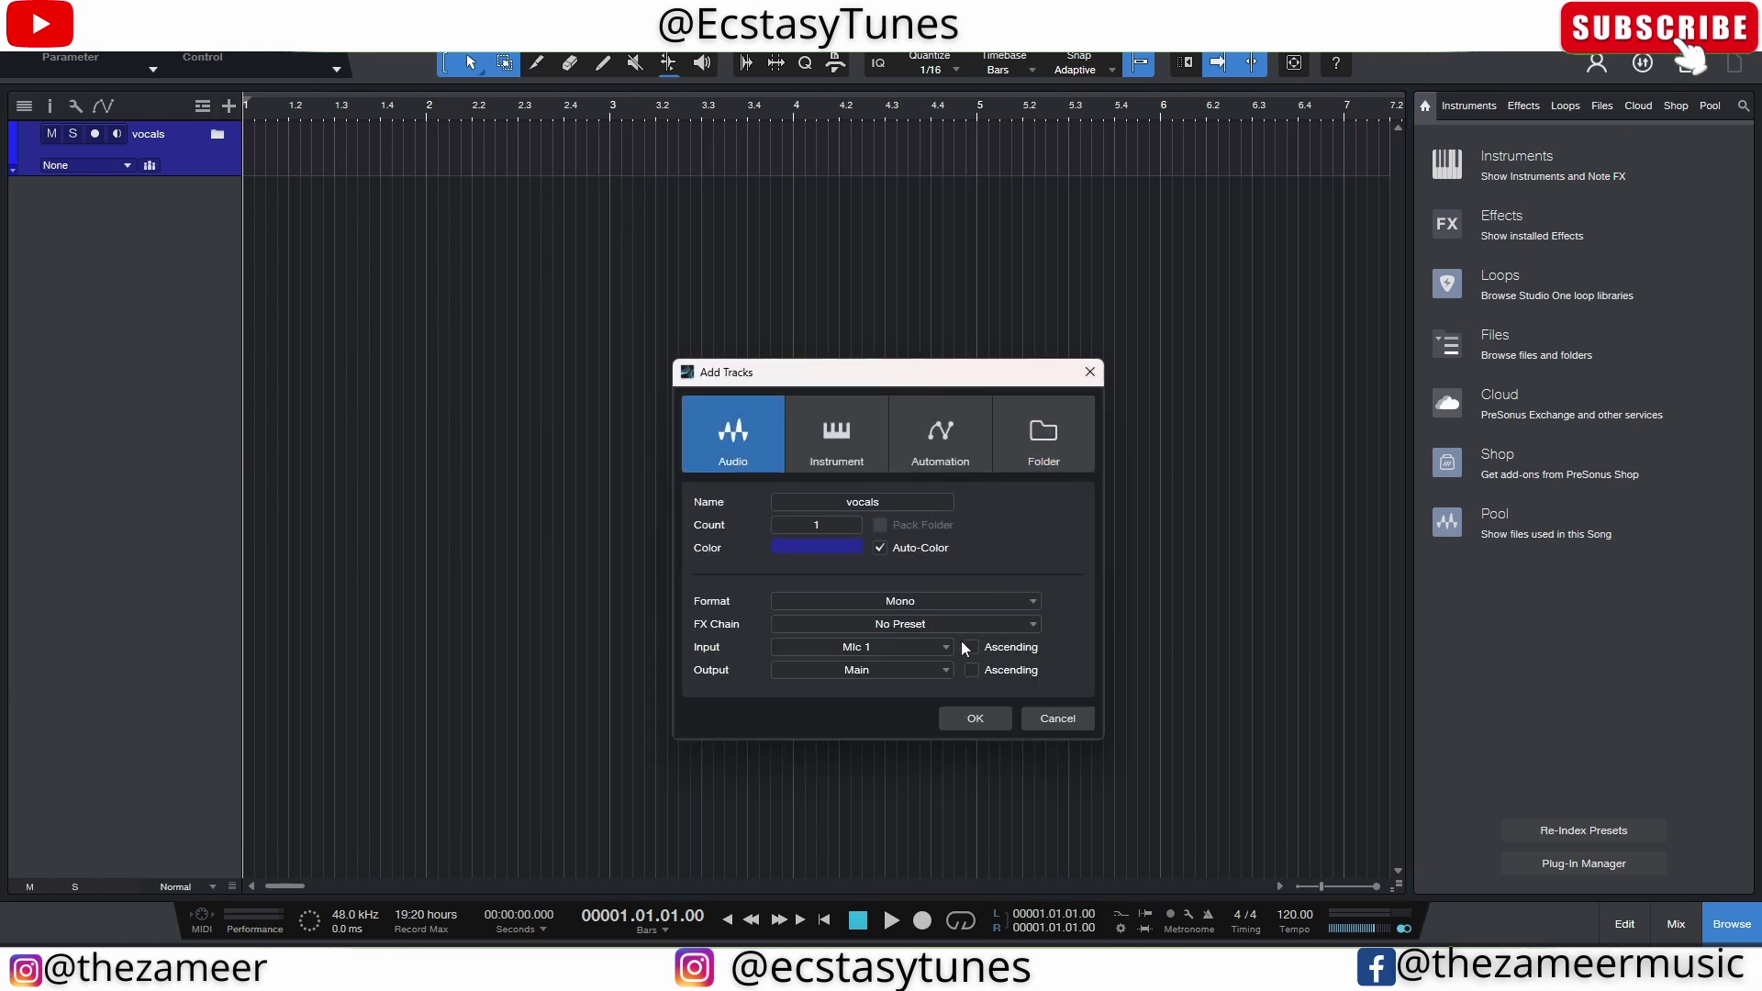
pyautogui.scroll(3, 844, 522)
pyautogui.click(975, 717)
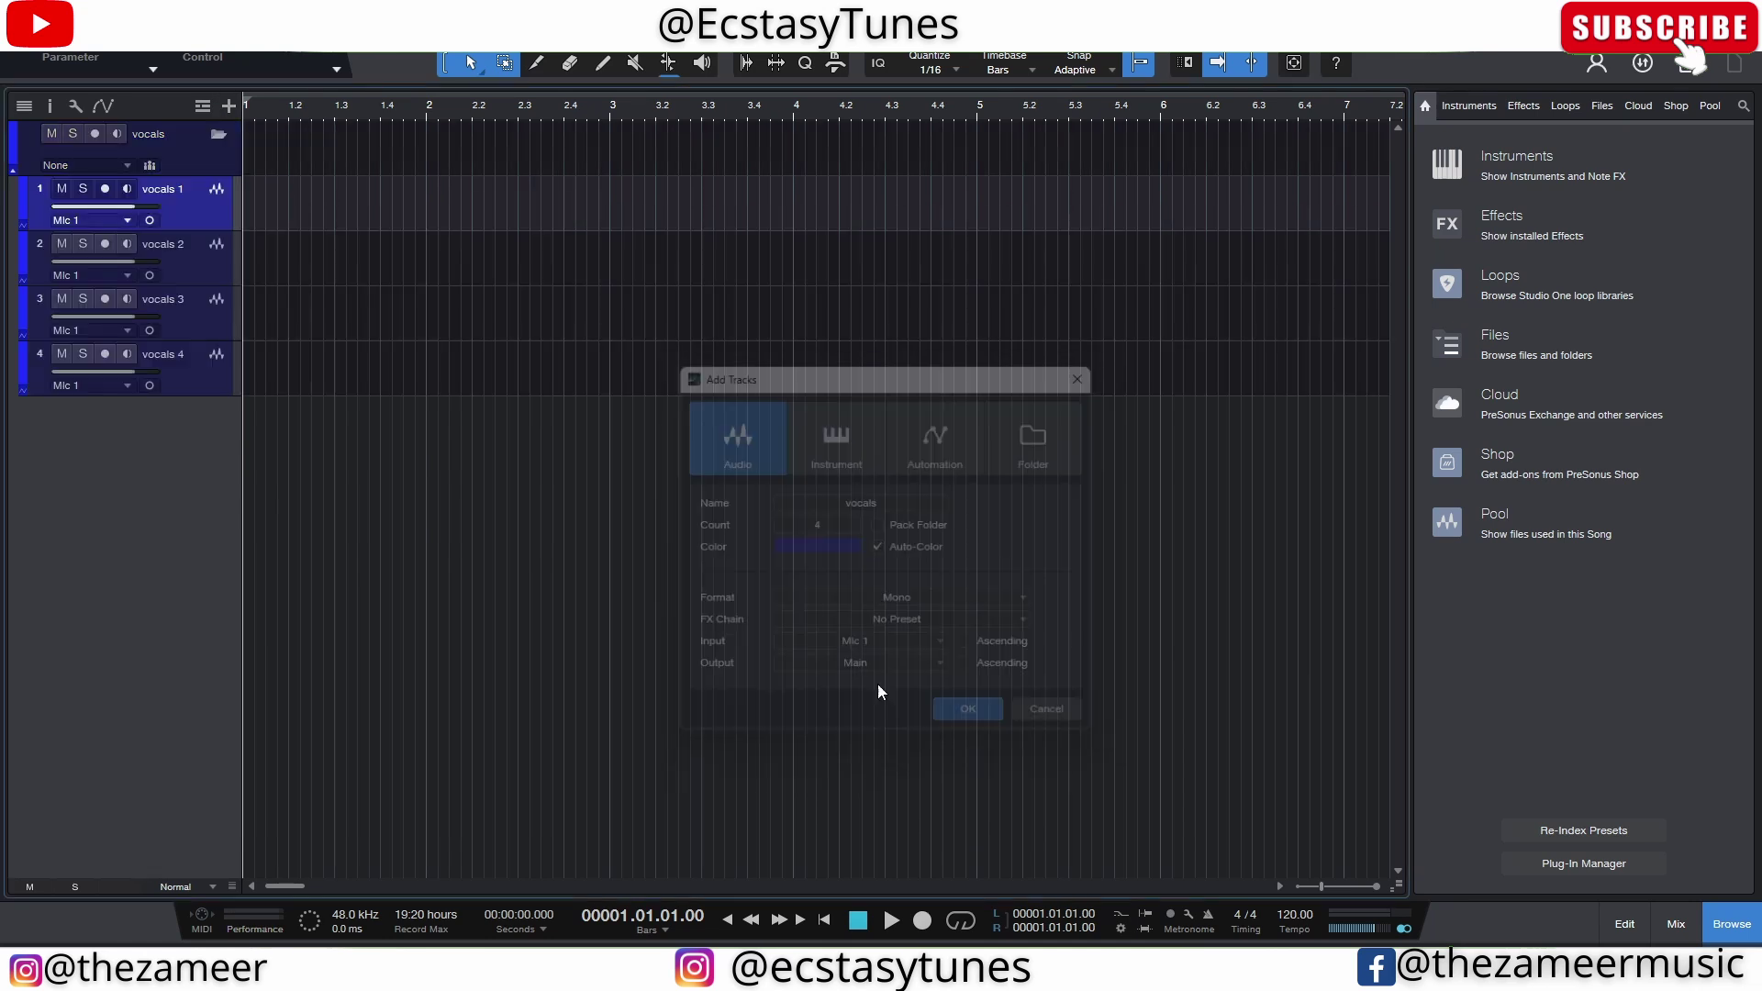
# Collapse the vocals folder and add ten auto-coloured mono audio tracks named vocals below it
pyautogui.click(220, 162)
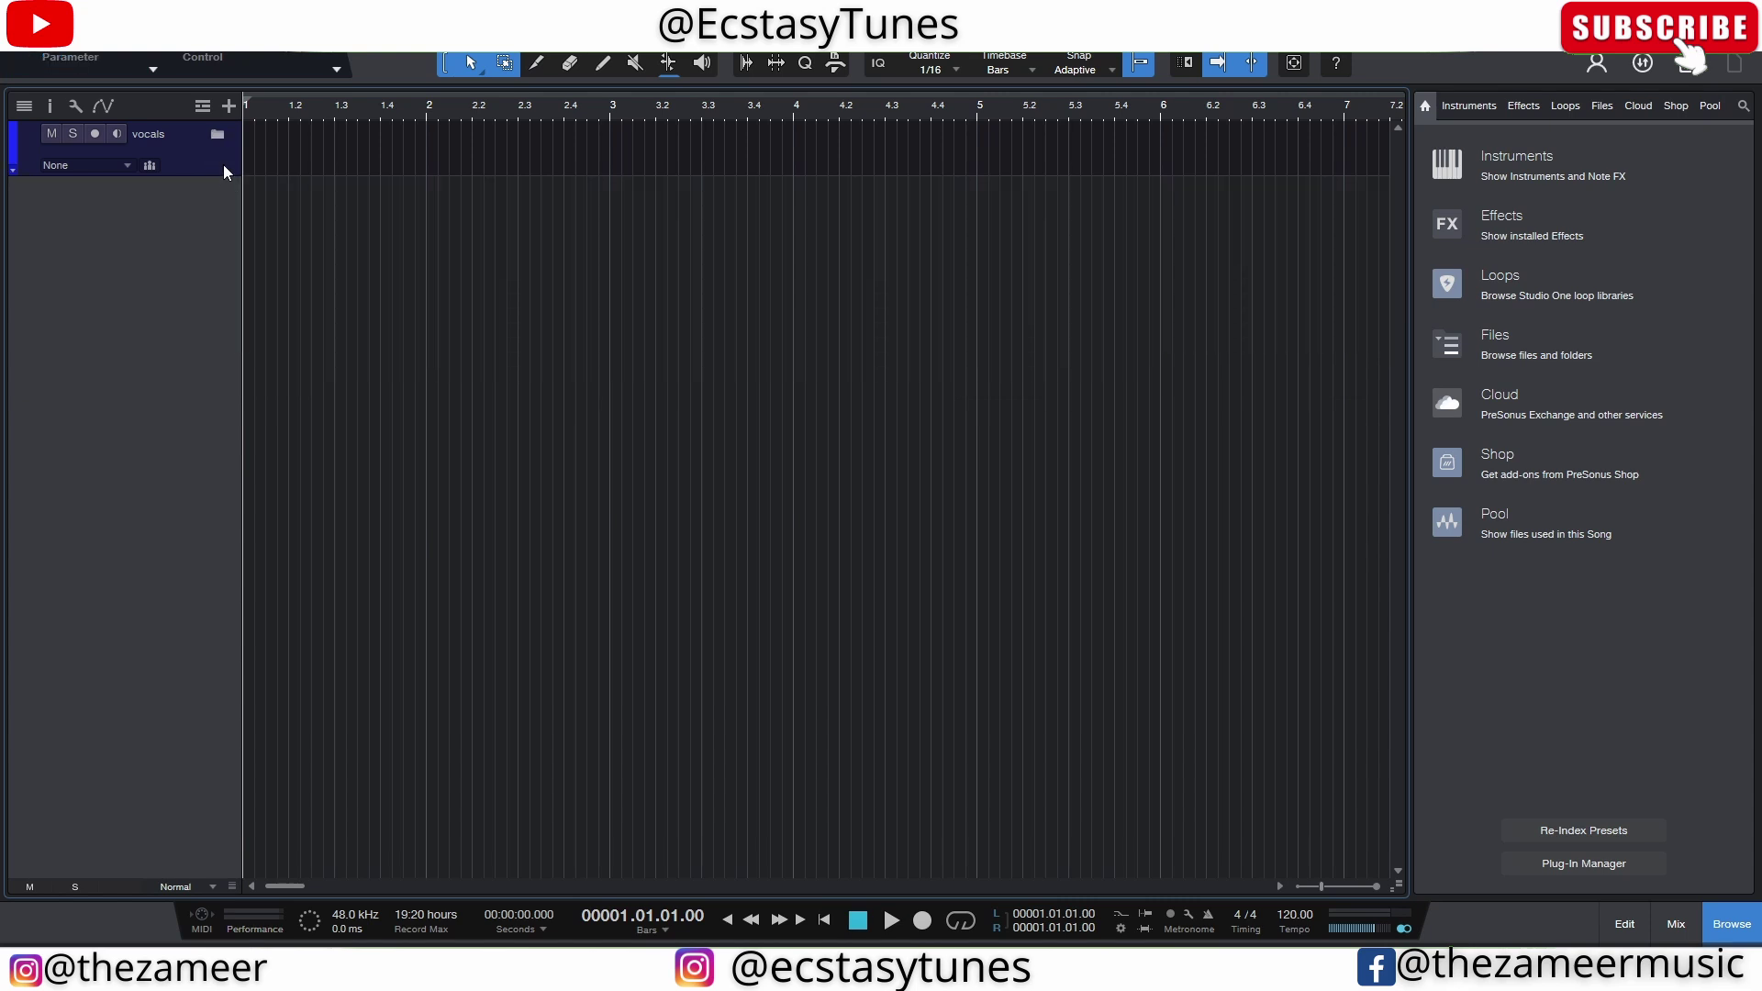
pyautogui.click(229, 107)
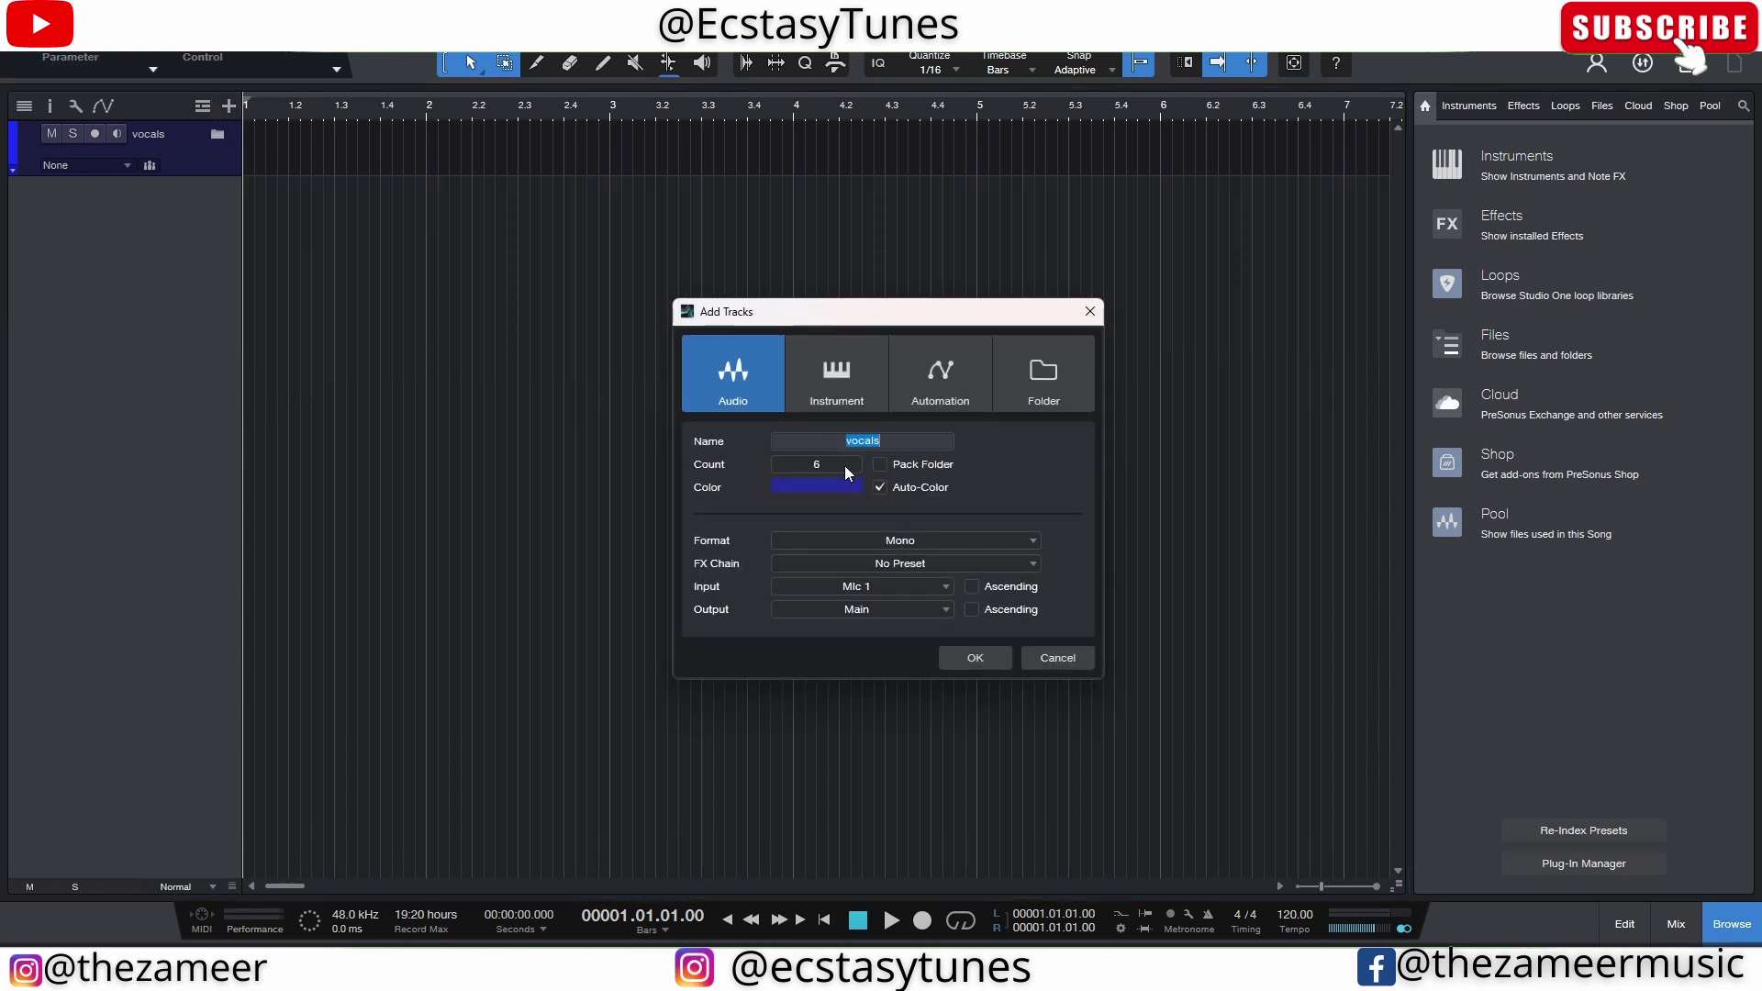
pyautogui.click(975, 657)
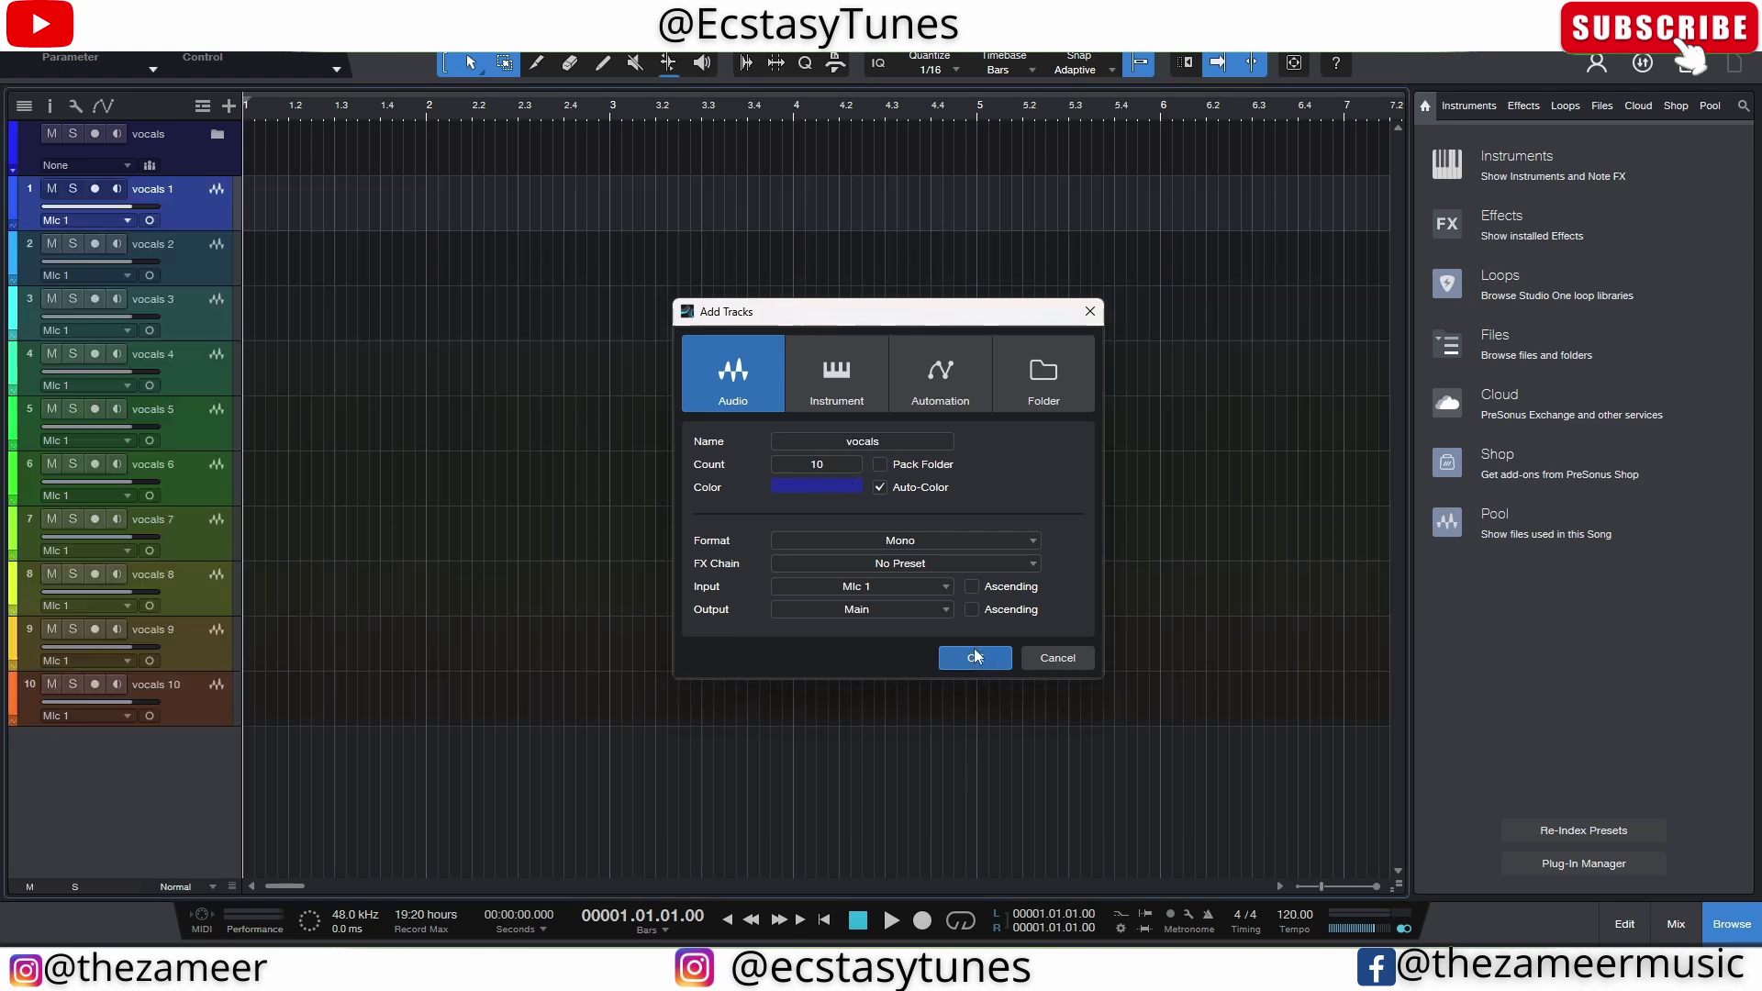
# Rename the first seven new audio tracks as Kick, Snare, HH, OH, Snap, Violins and Viola
pyautogui.doubleClick(164, 192)
pyautogui.write('Kick')
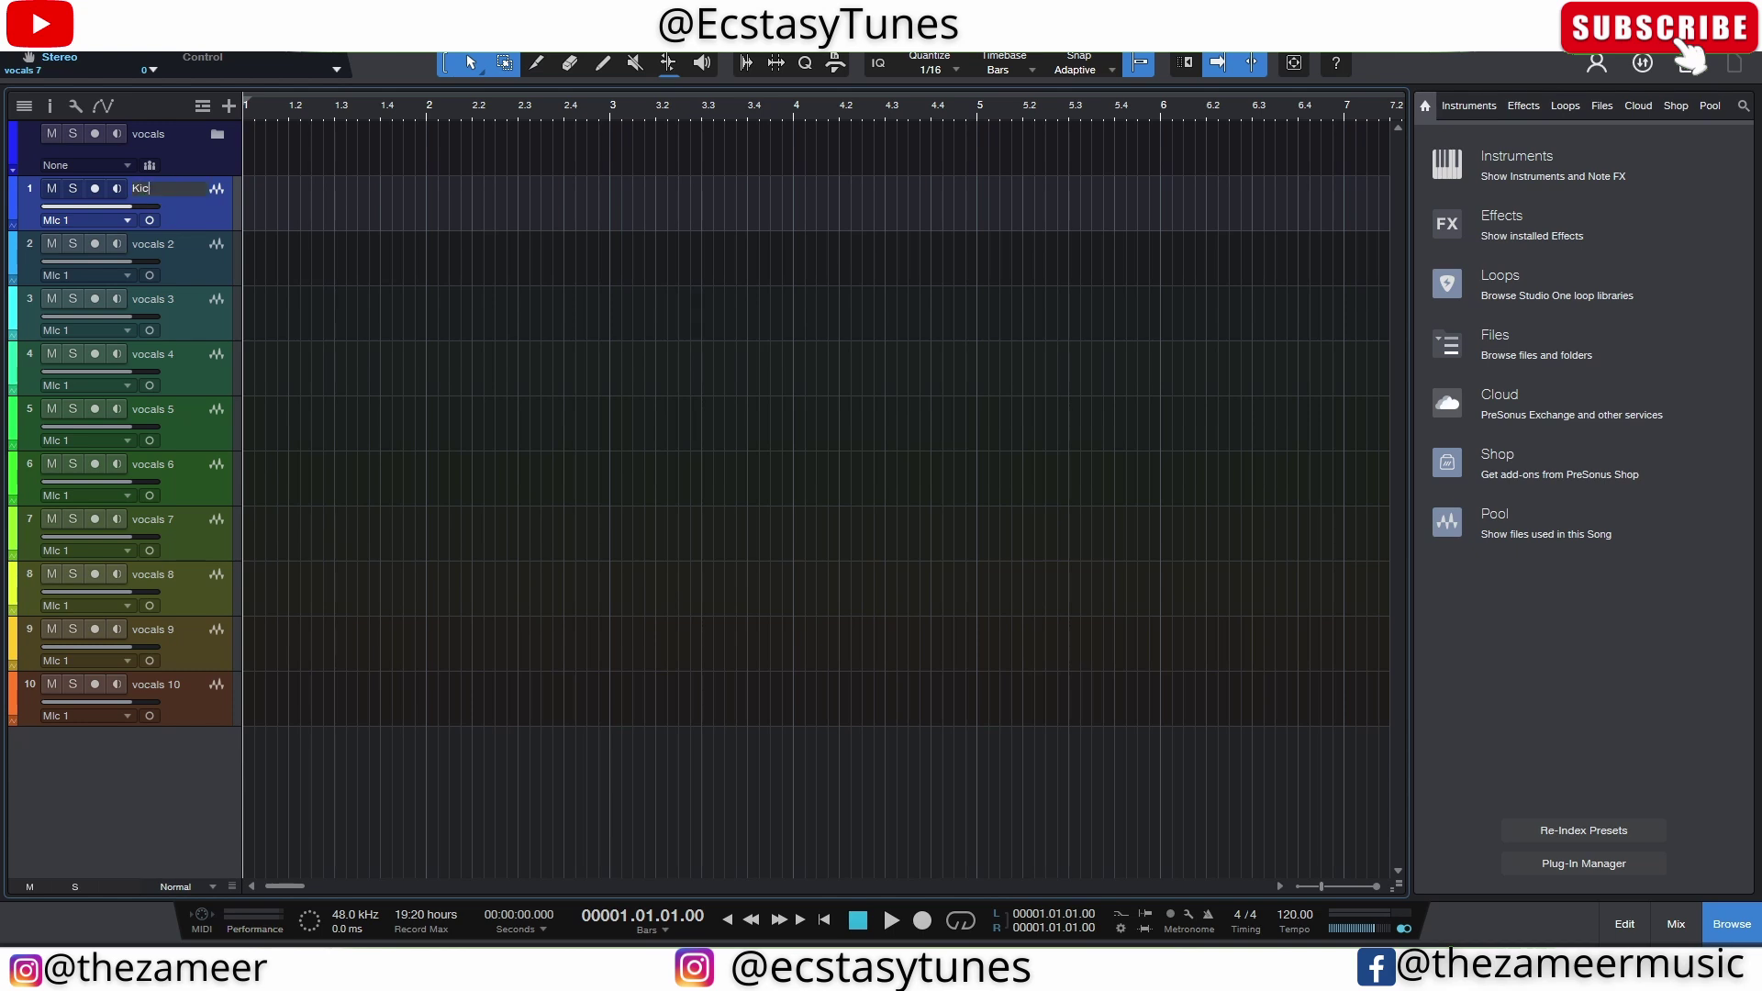
pyautogui.press('Tab')
pyautogui.write('Snare')
pyautogui.press('Tab')
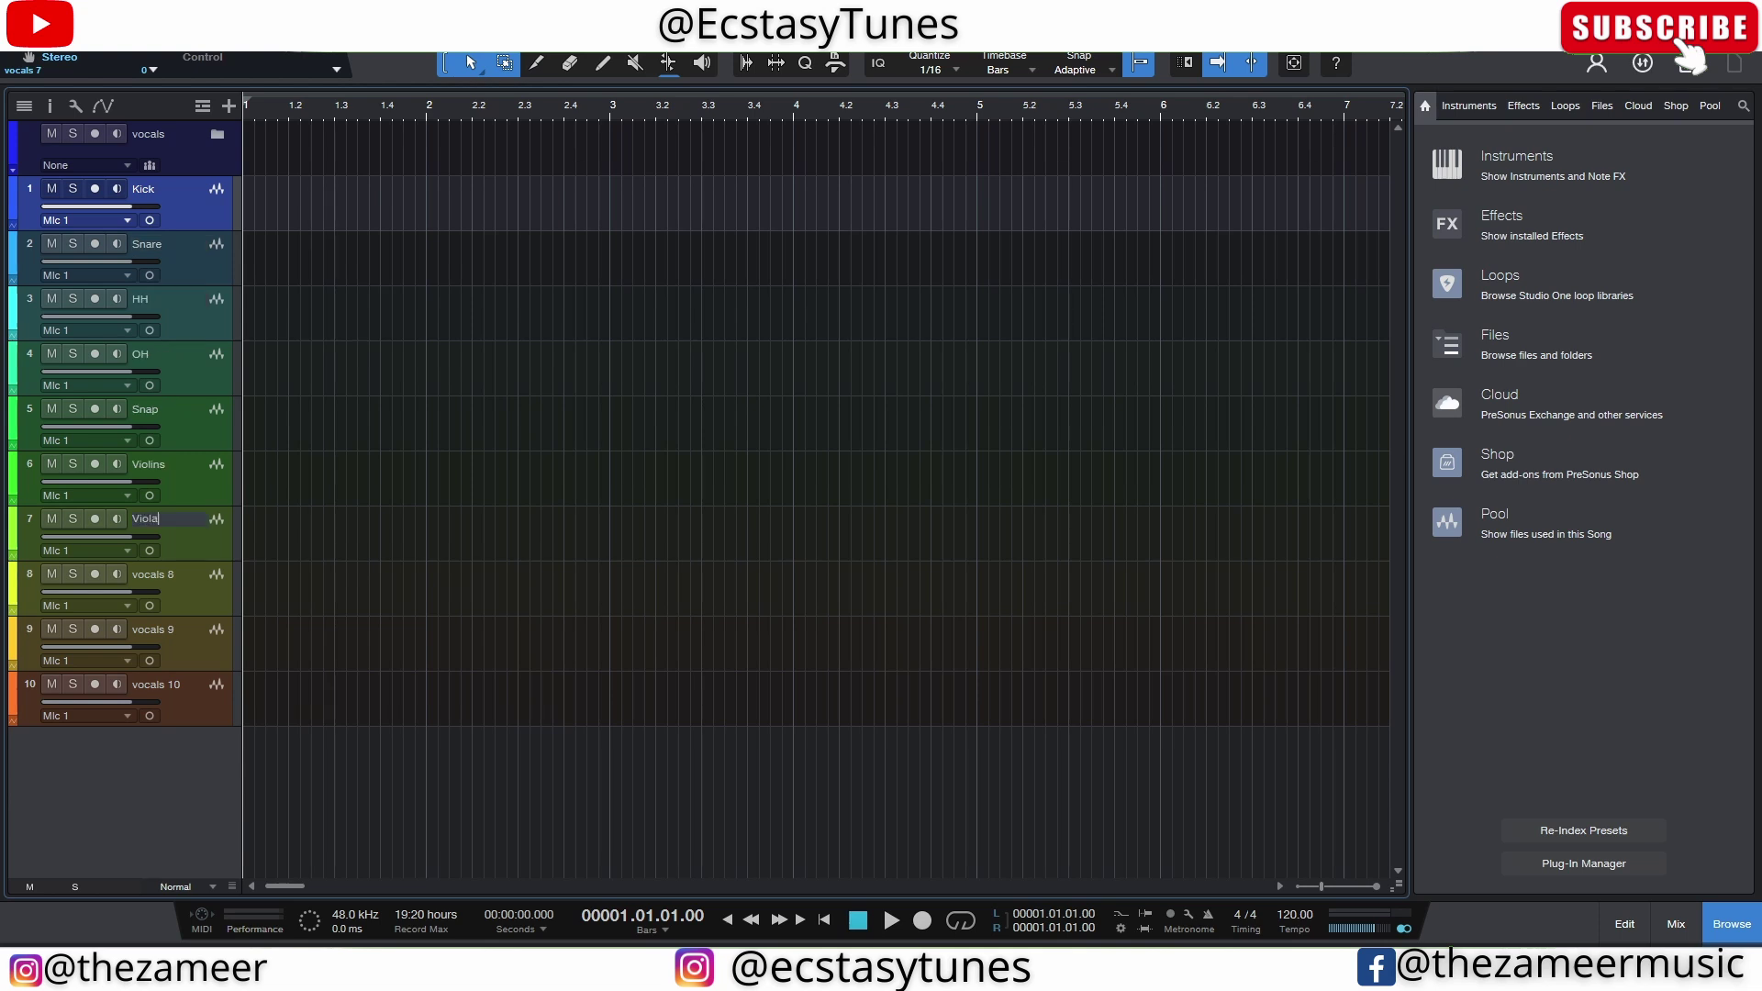
# Rename the last three audio tracks as Cello, Horn and Trumpet
pyautogui.press('Tab')
pyautogui.write('Cello')
pyautogui.press('Tab')
pyautogui.write('Horn')
pyautogui.press('Tab')
pyautogui.write('Trumpe')
pyautogui.write('t')
pyautogui.press('Return')
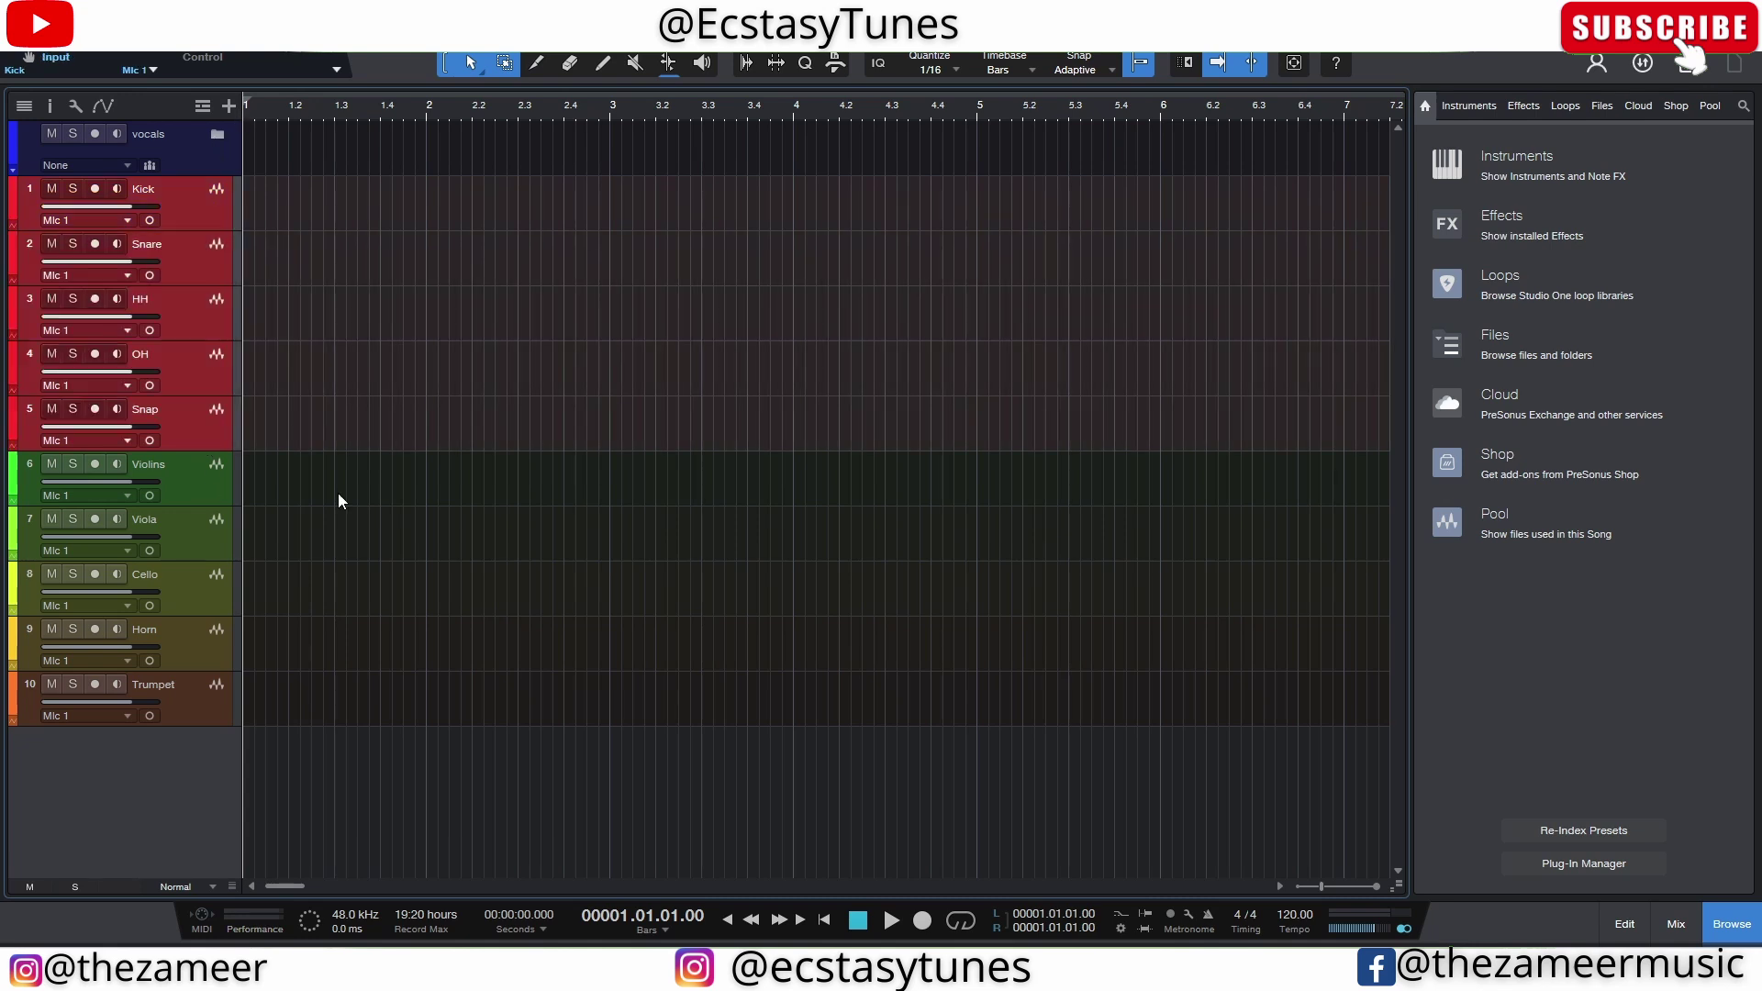
# Colour the Violins, Viola and Cello tracks yellow and the Horn and Trumpet tracks green
pyautogui.click(201, 477)
pyautogui.click(20, 632)
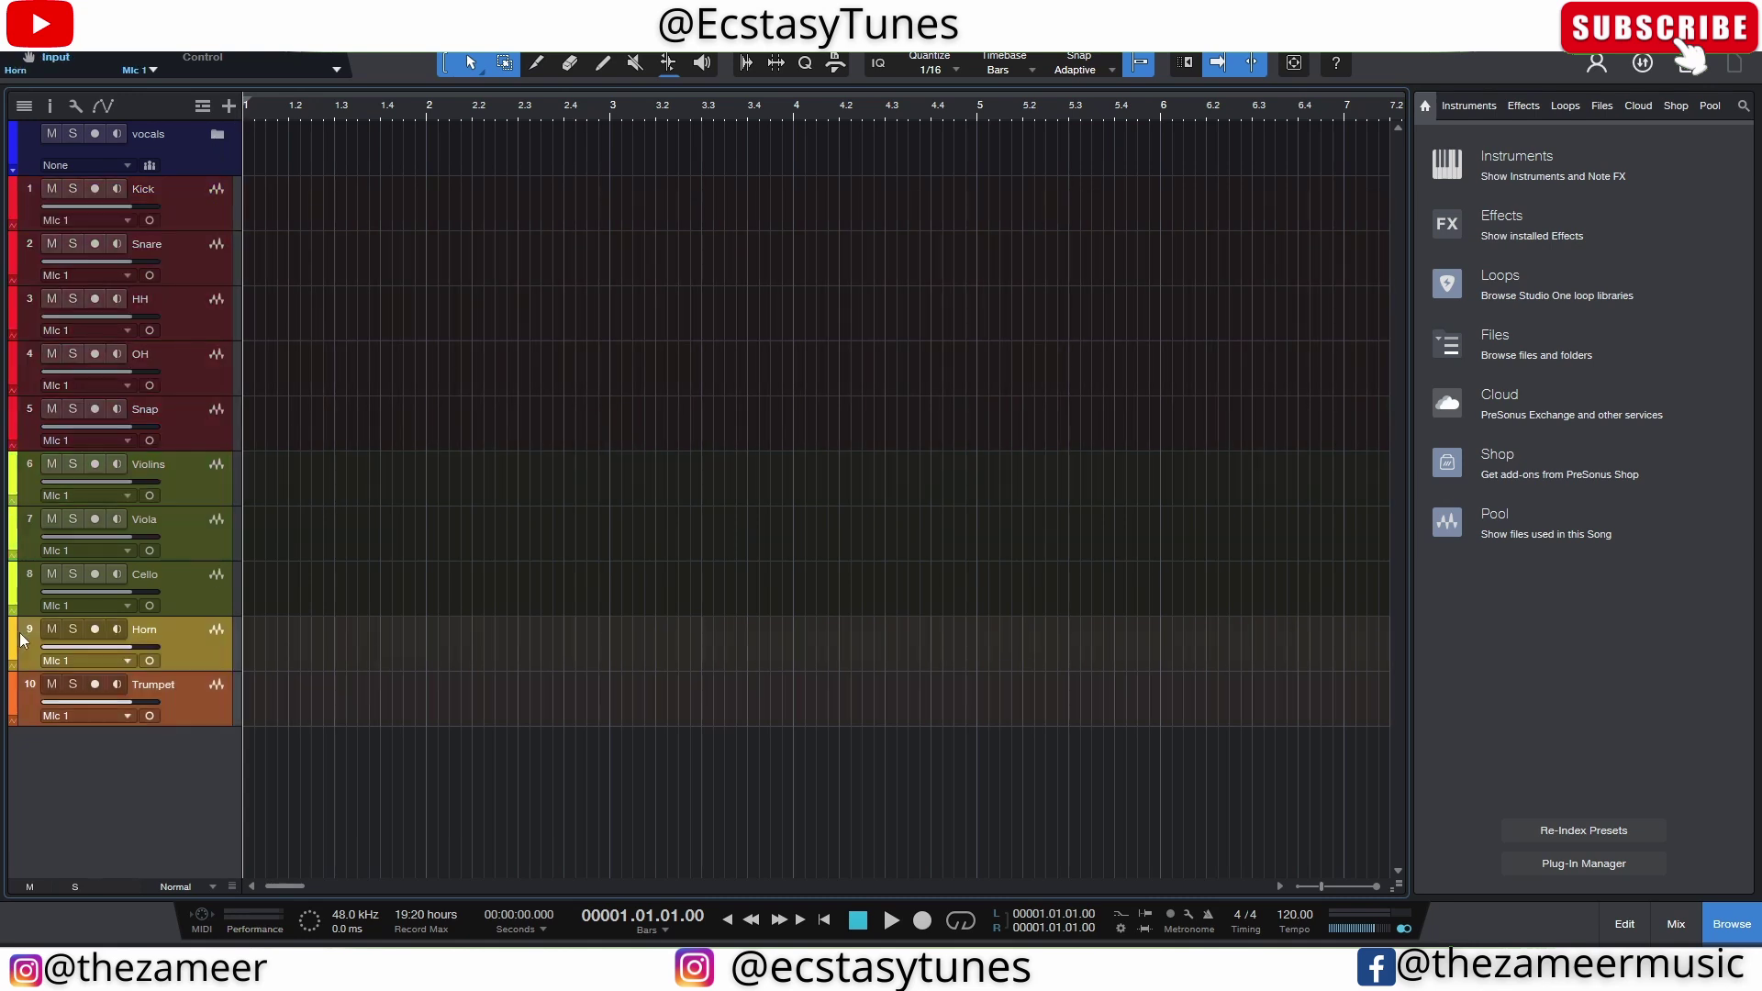
pyautogui.click(19, 631)
pyautogui.click(177, 747)
pyautogui.click(190, 463)
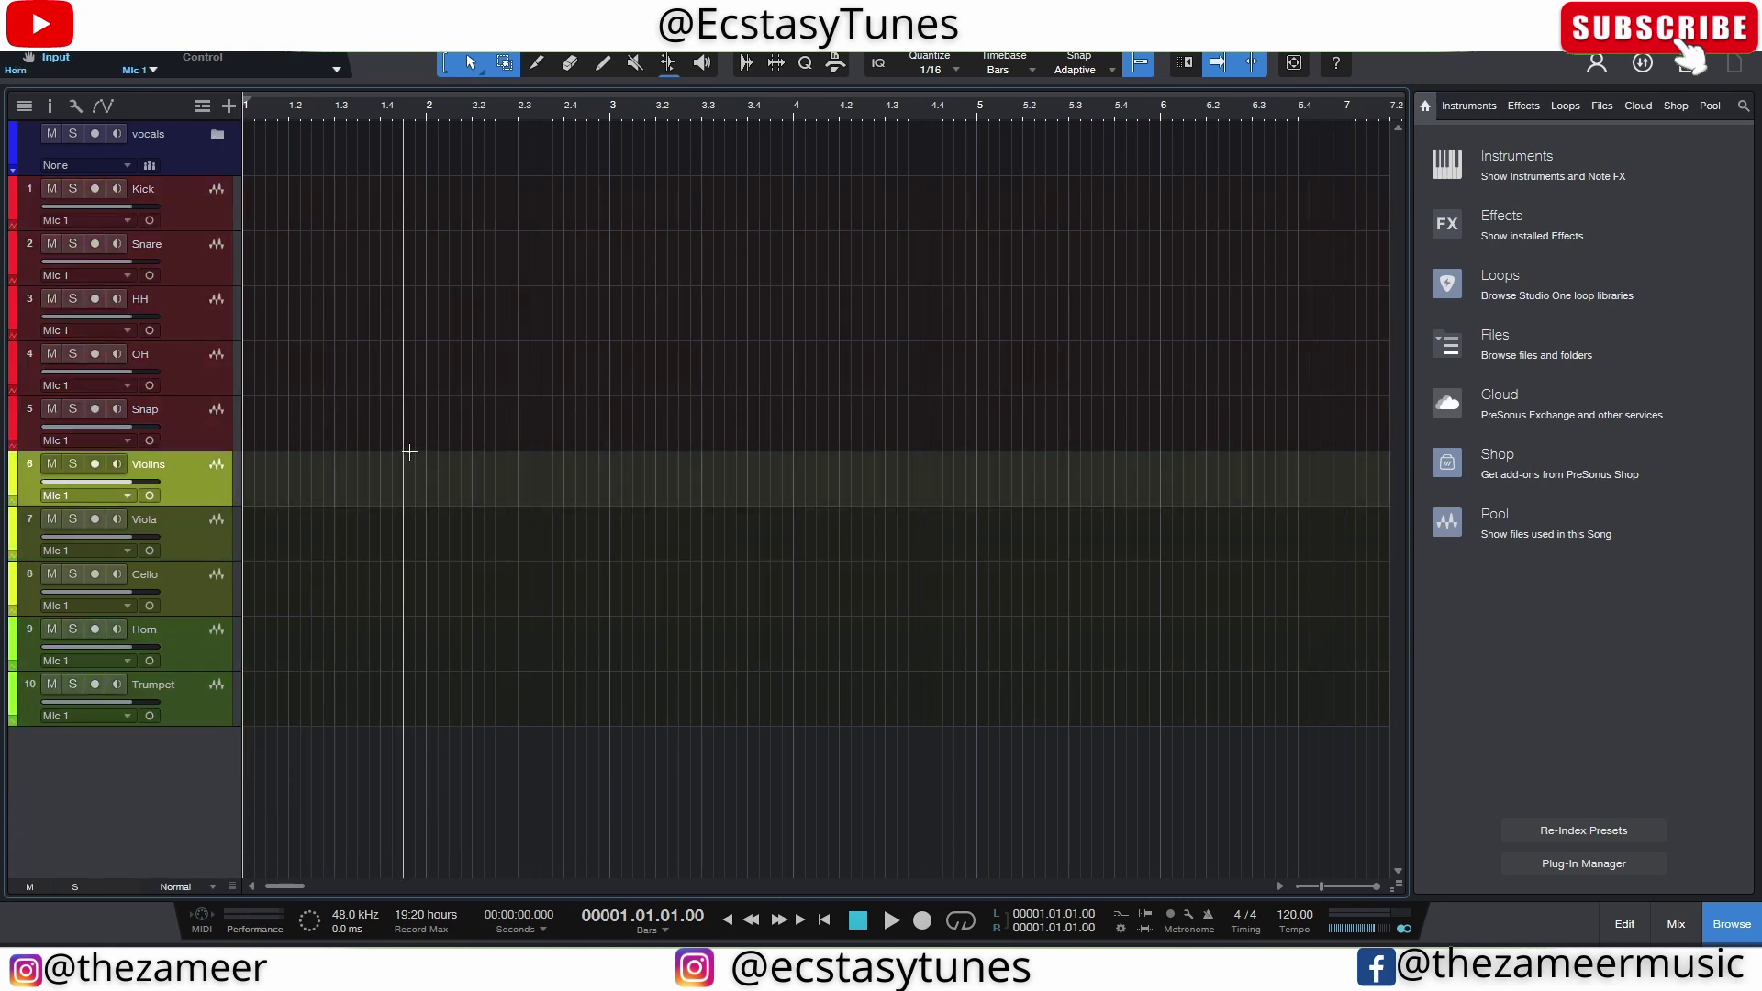
pyautogui.click(189, 200)
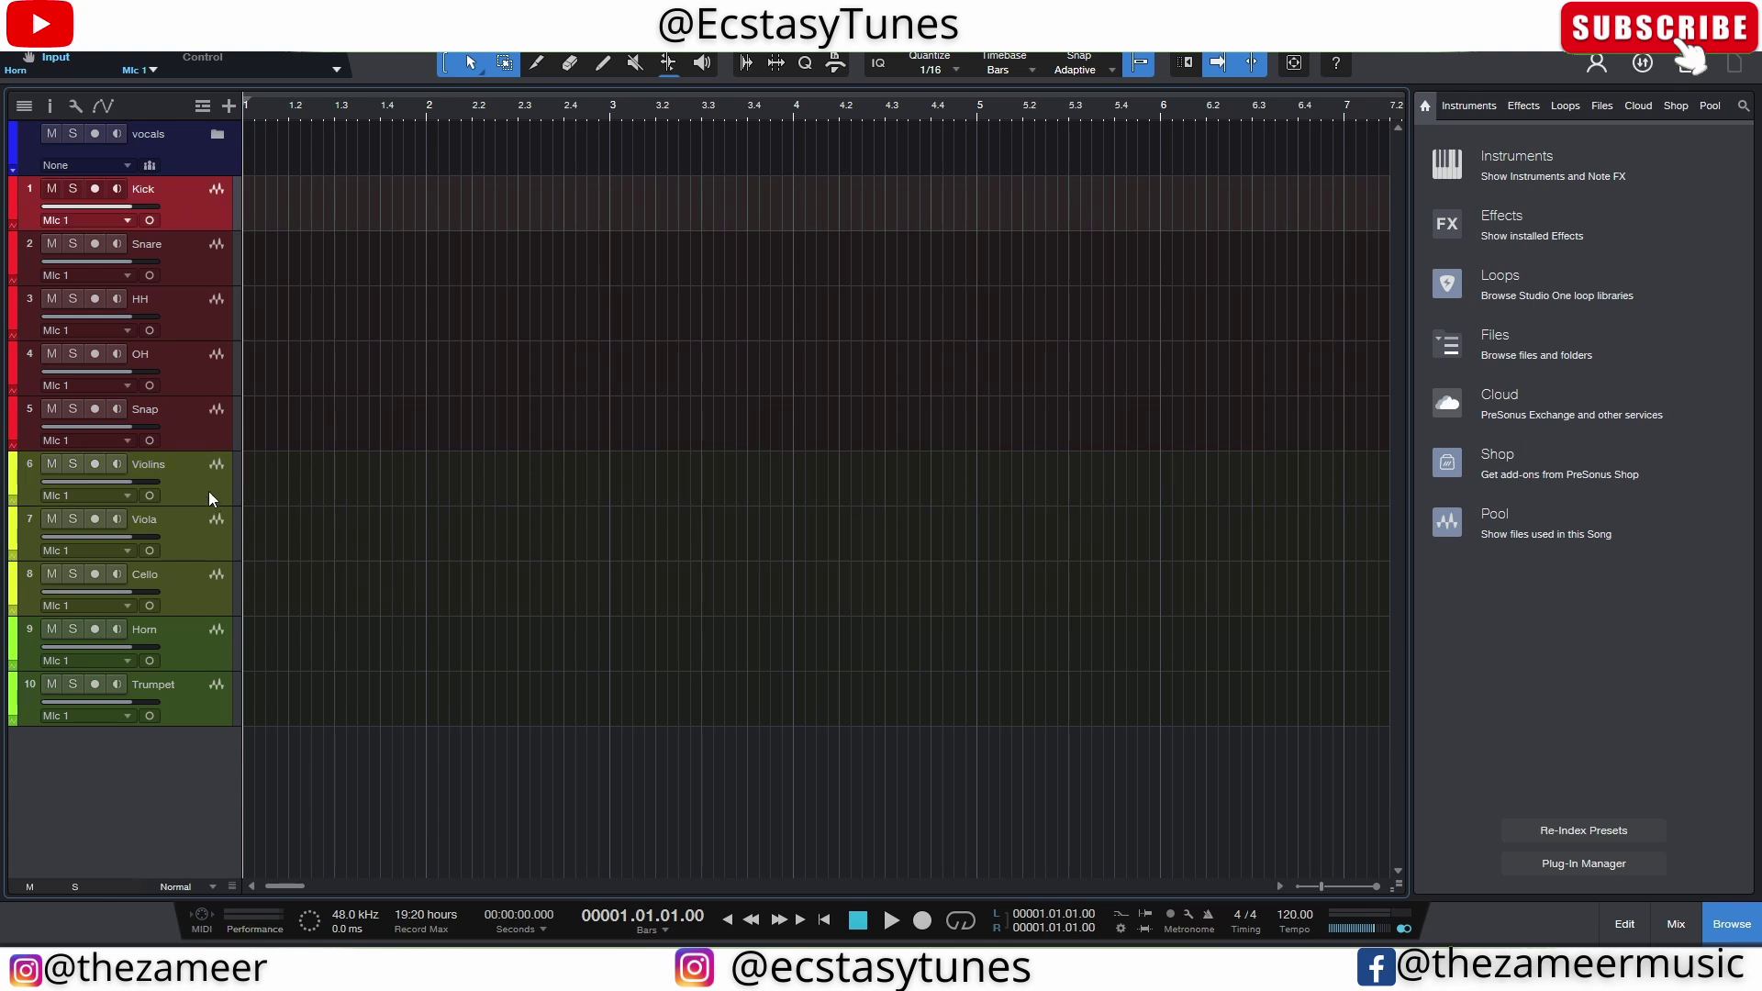
# Rename the vocals folder as Drums and colour it red to match the drum tracks
pyautogui.click(193, 636)
pyautogui.click(196, 699)
pyautogui.click(186, 653)
pyautogui.click(184, 427)
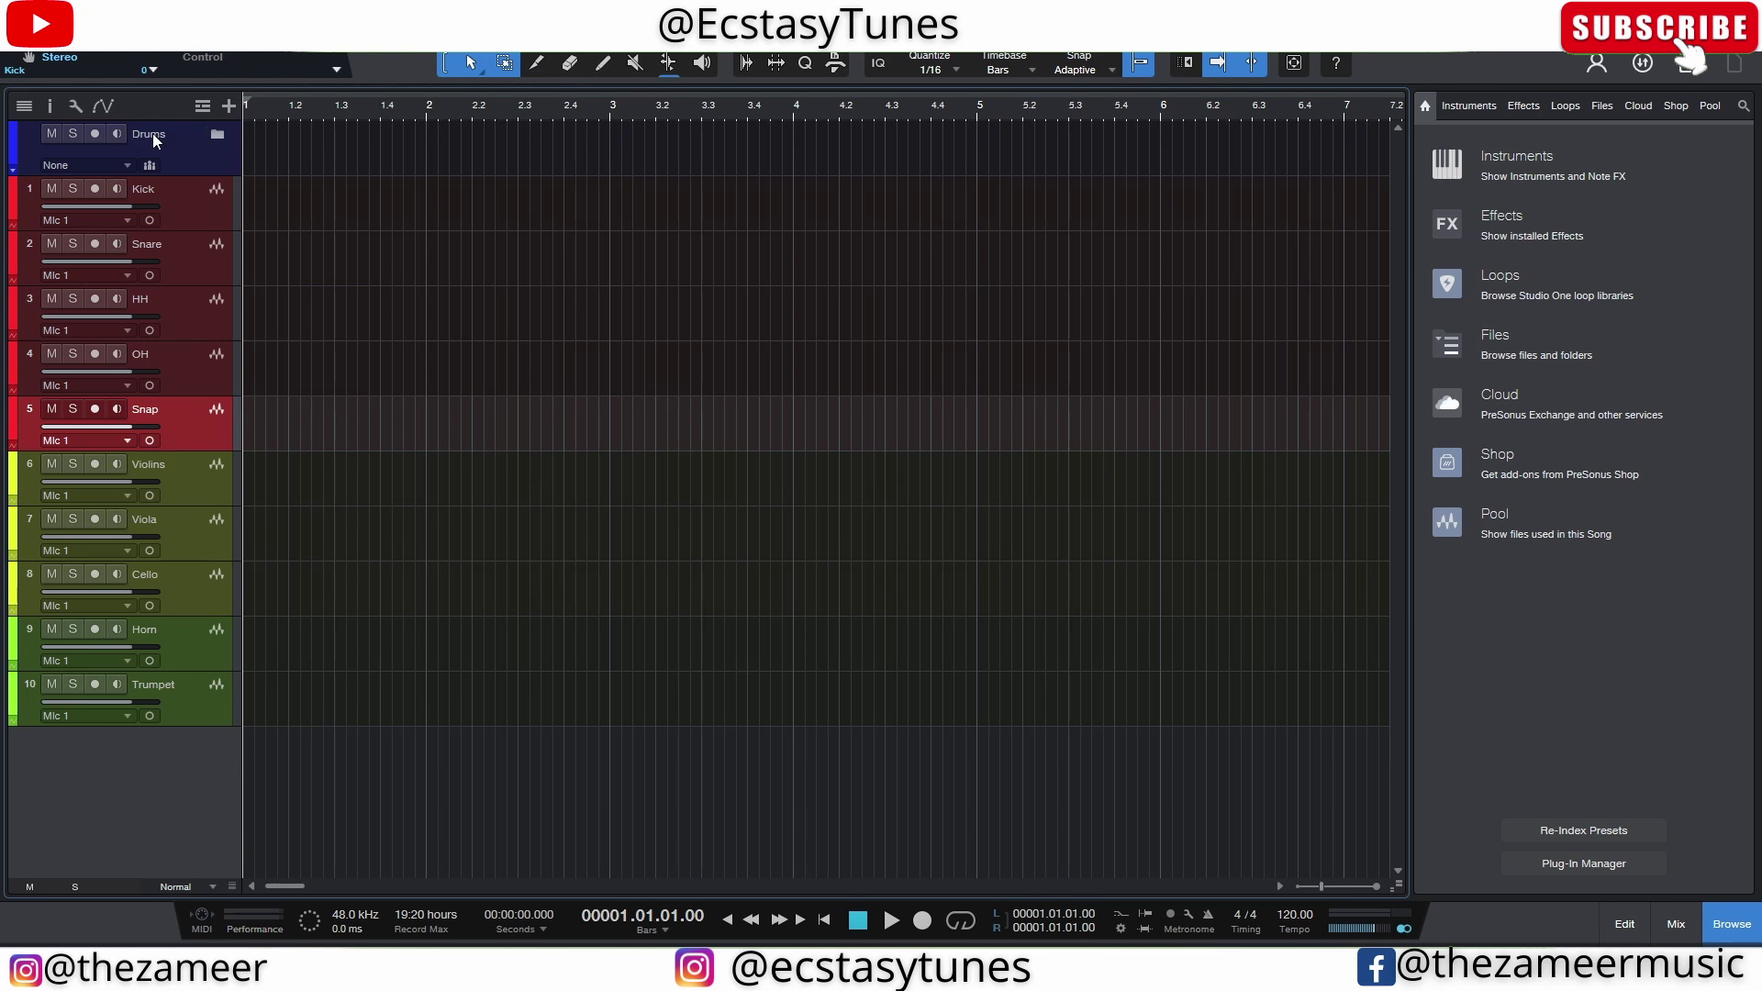
pyautogui.click(13, 140)
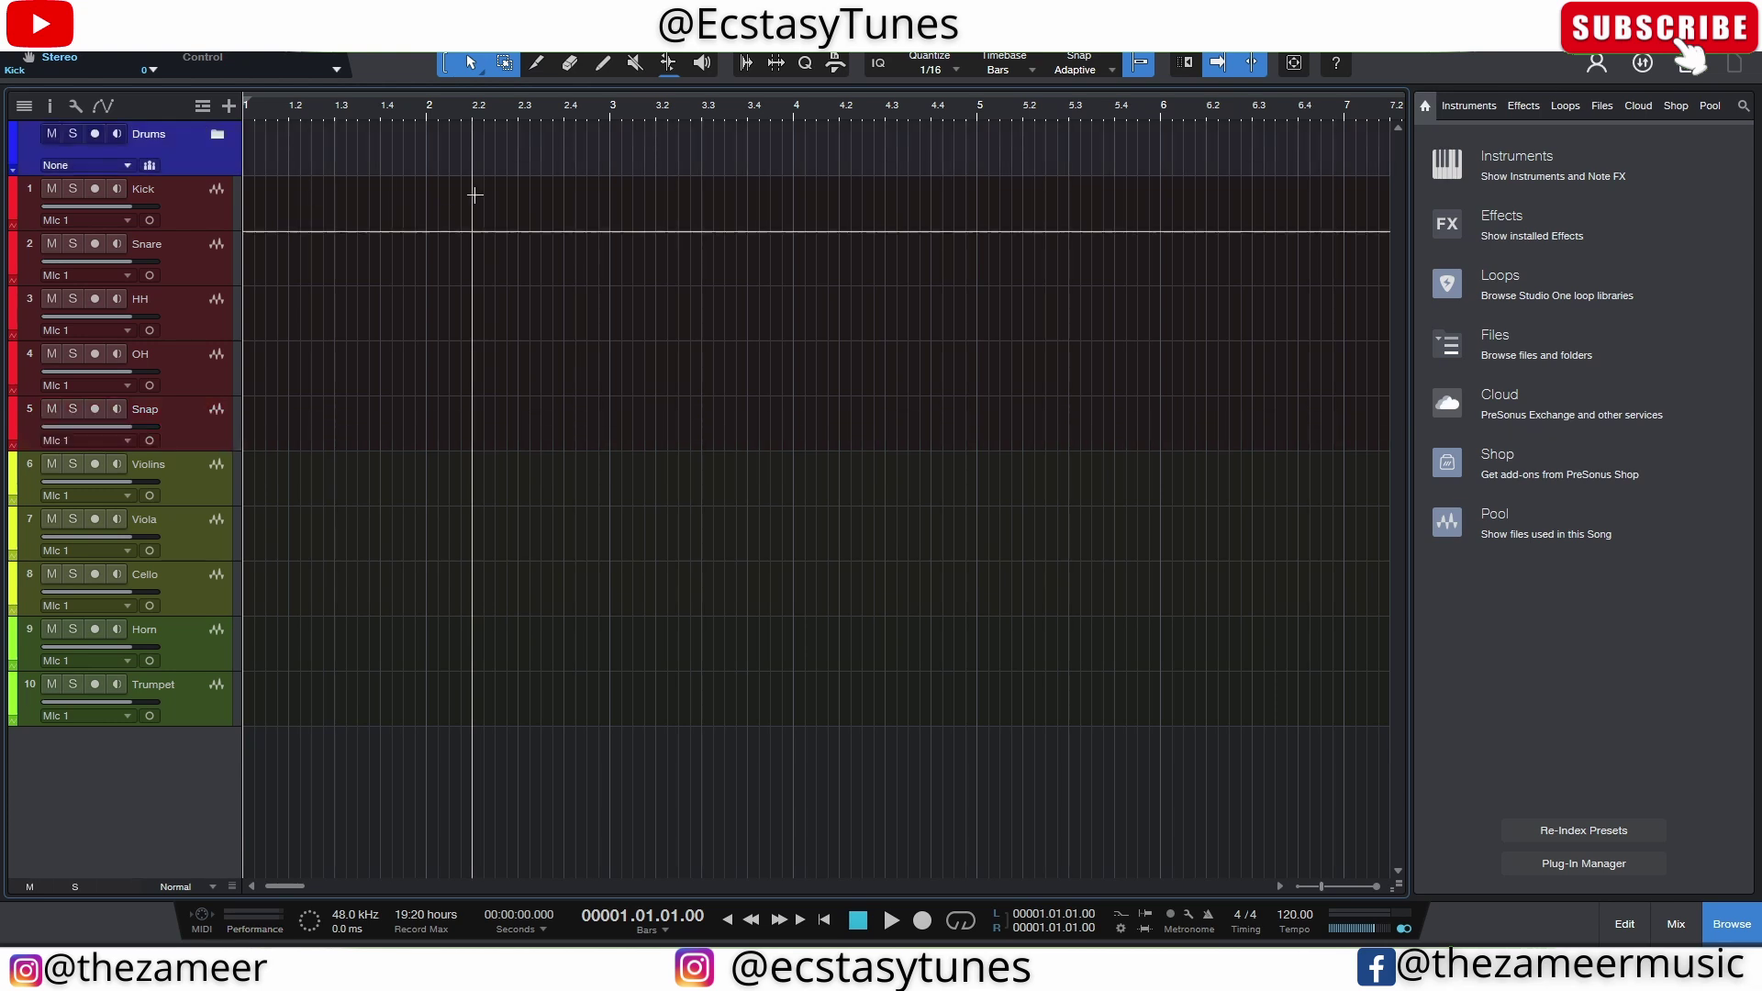
pyautogui.click(5, 154)
pyautogui.click(338, 180)
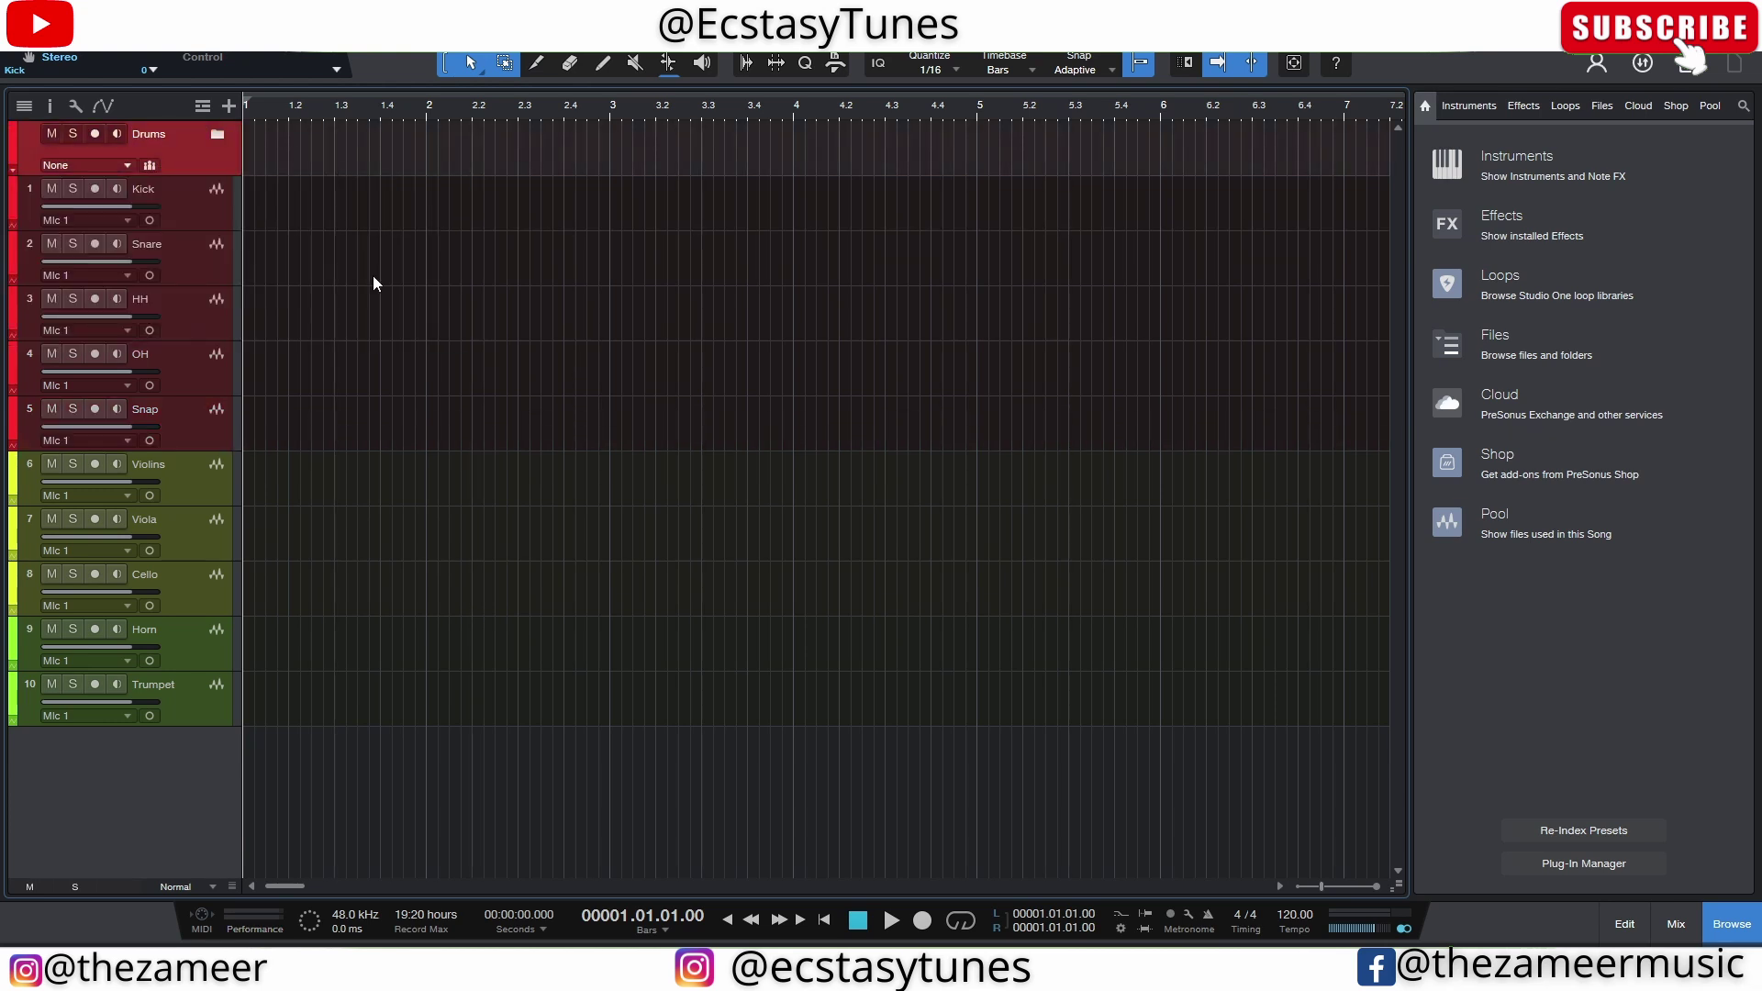
# Move the Kick, Snare, HH, OH and Snap tracks into the Drums folder and collapse it
pyautogui.click(161, 205)
pyautogui.keyDown('shift'); pyautogui.click(180, 419); pyautogui.keyUp('shift')
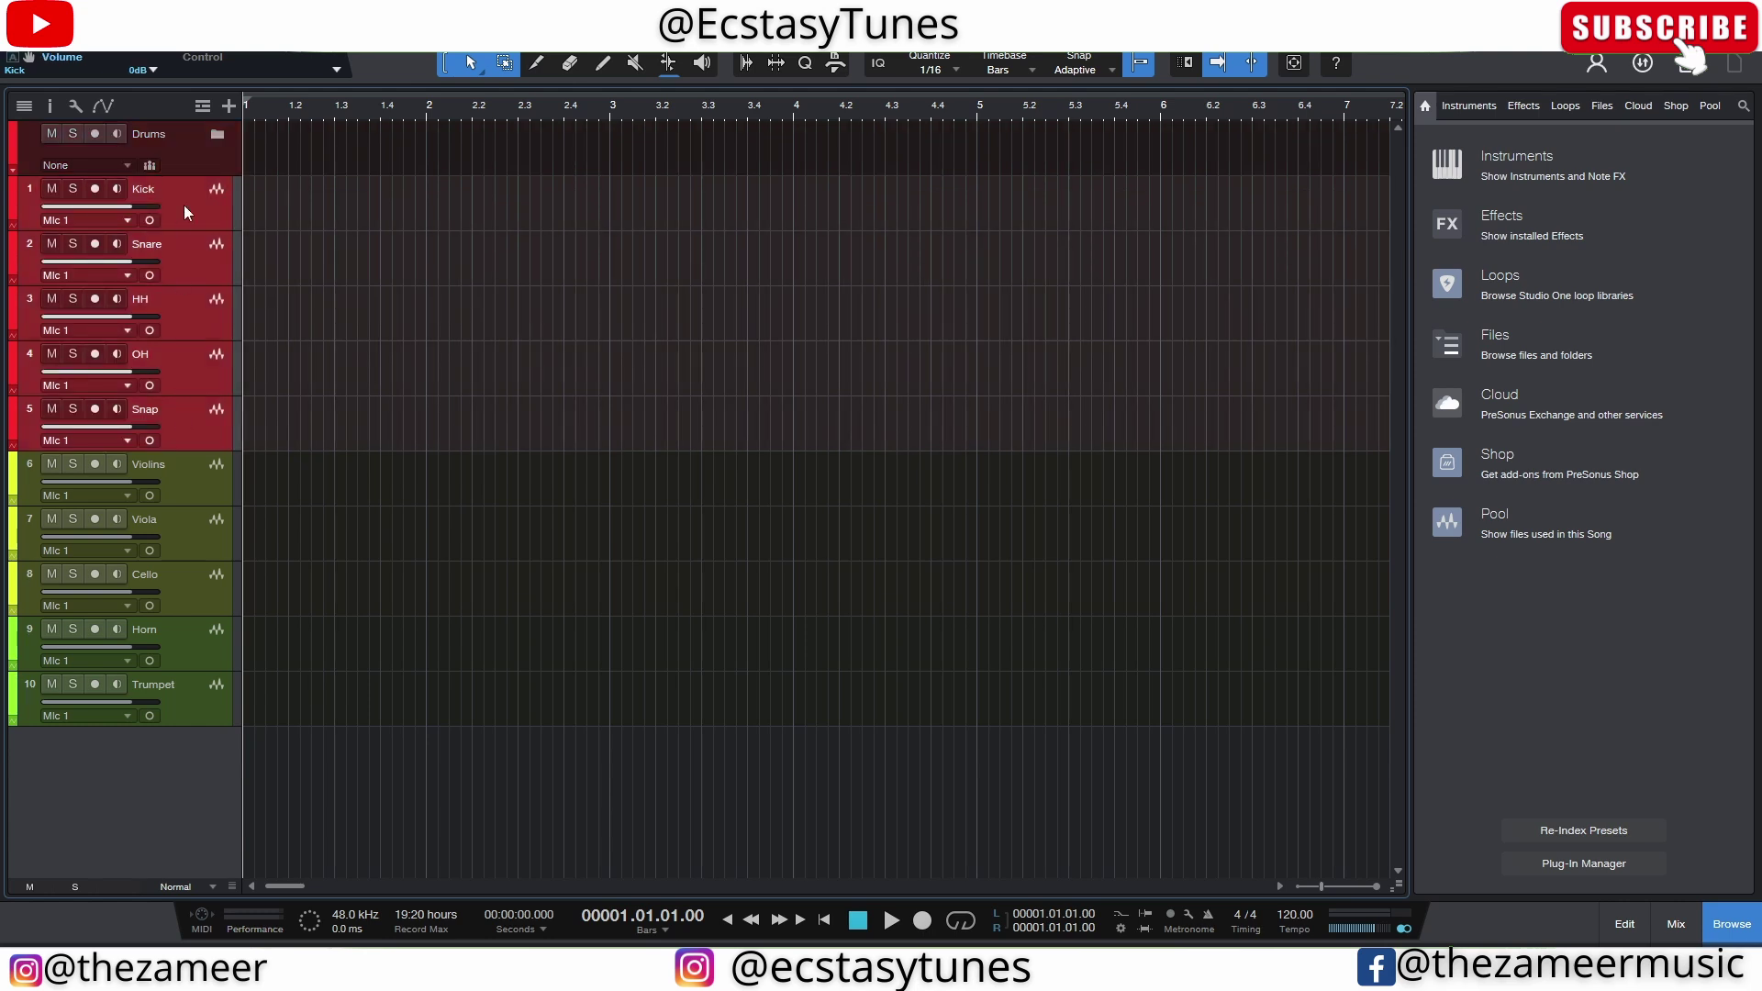
pyautogui.moveTo(183, 205); pyautogui.dragTo(196, 156)
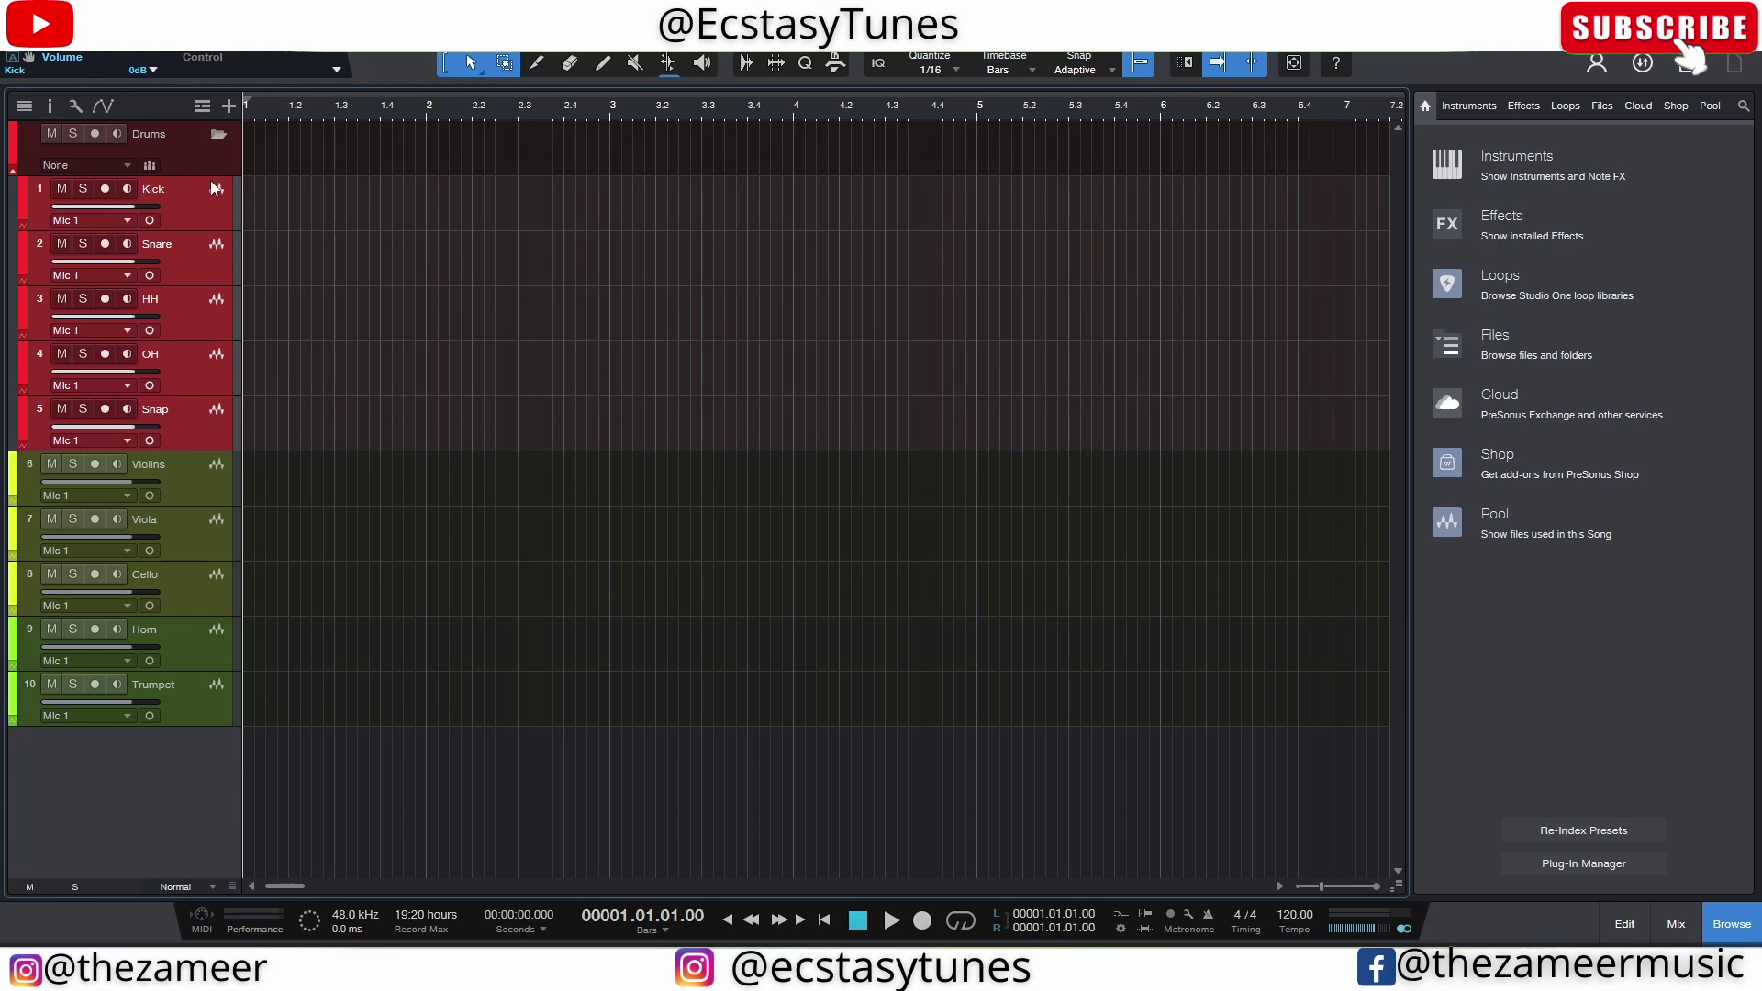
pyautogui.click(214, 143)
pyautogui.click(216, 142)
pyautogui.click(216, 142)
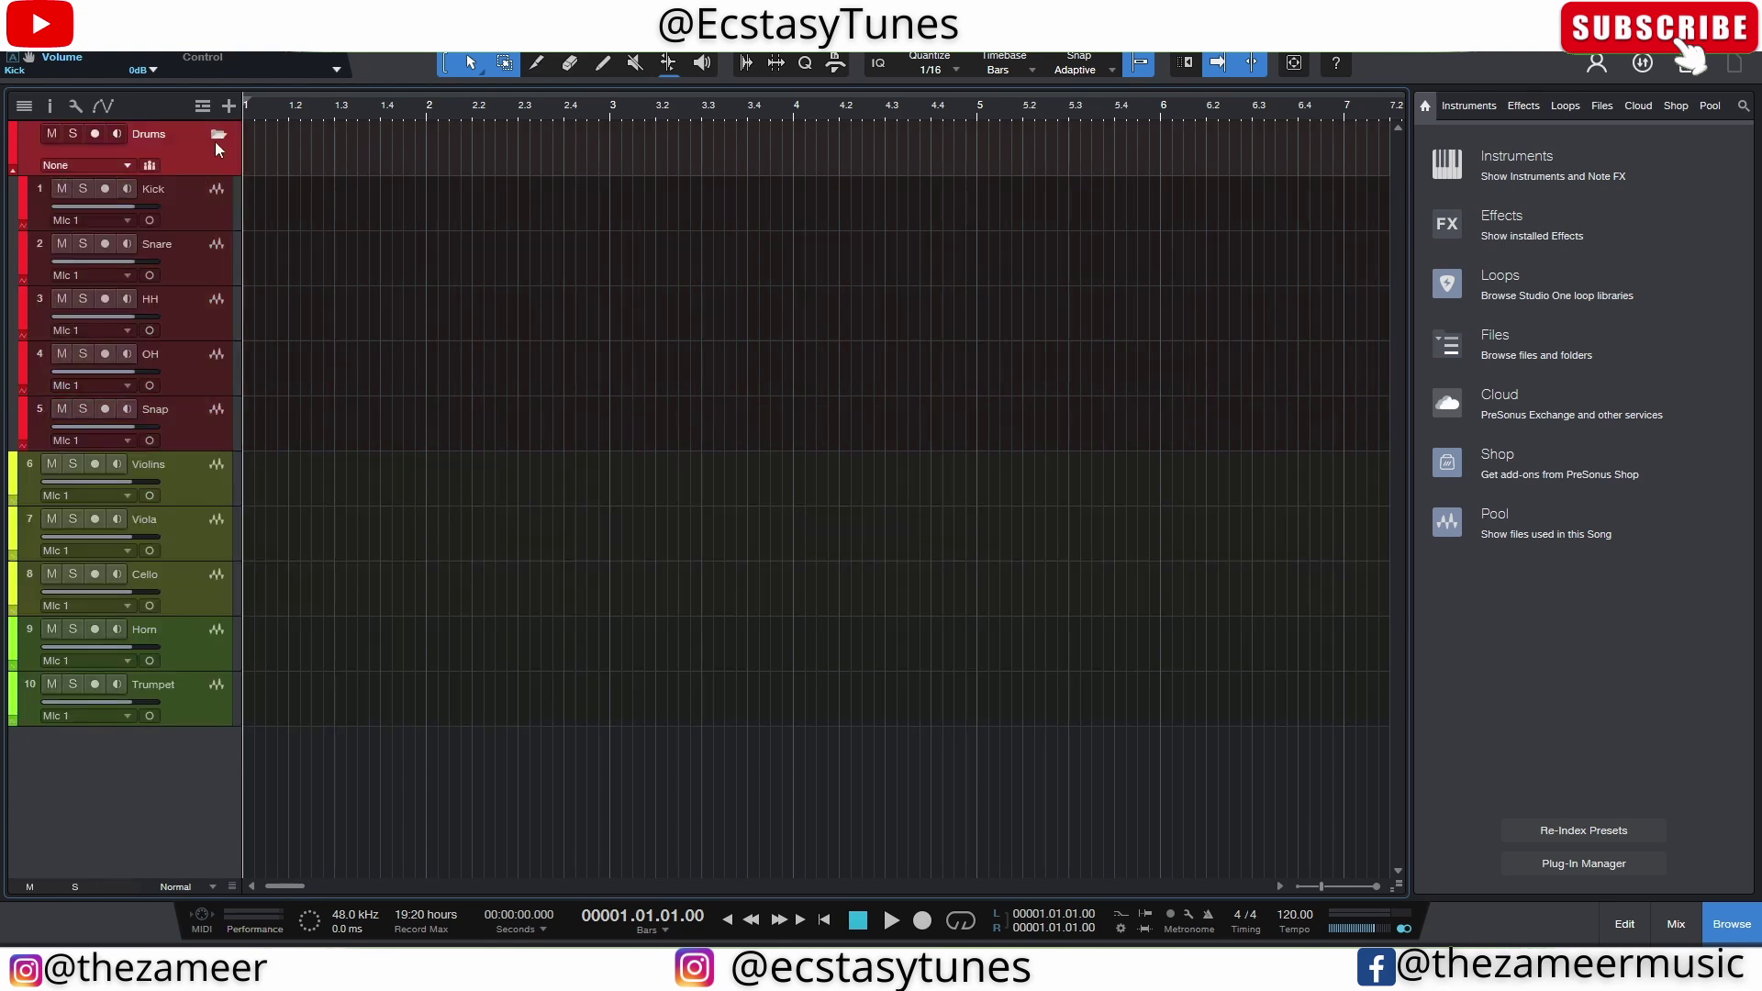
pyautogui.click(216, 142)
pyautogui.click(216, 142)
pyautogui.click(215, 143)
# Pack the Violins, Viola and Cello tracks into a new folder named Strings
pyautogui.click(197, 206)
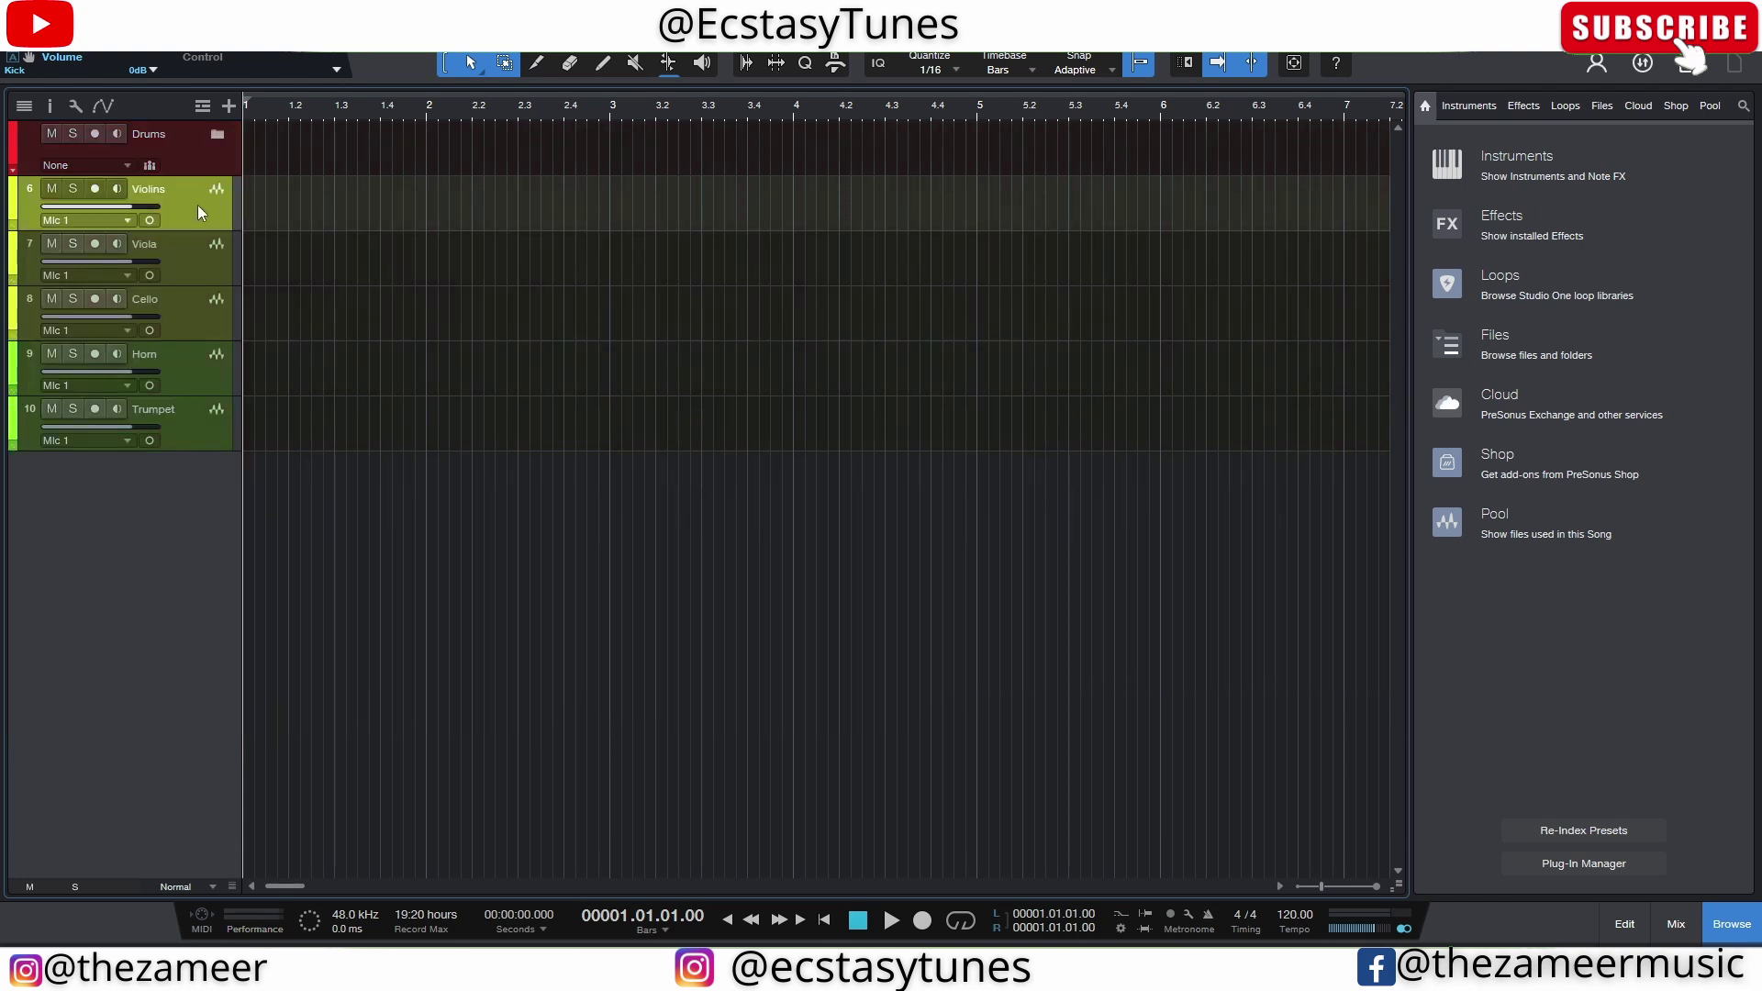
pyautogui.keyDown('shift'); pyautogui.click(191, 305); pyautogui.keyUp('shift')
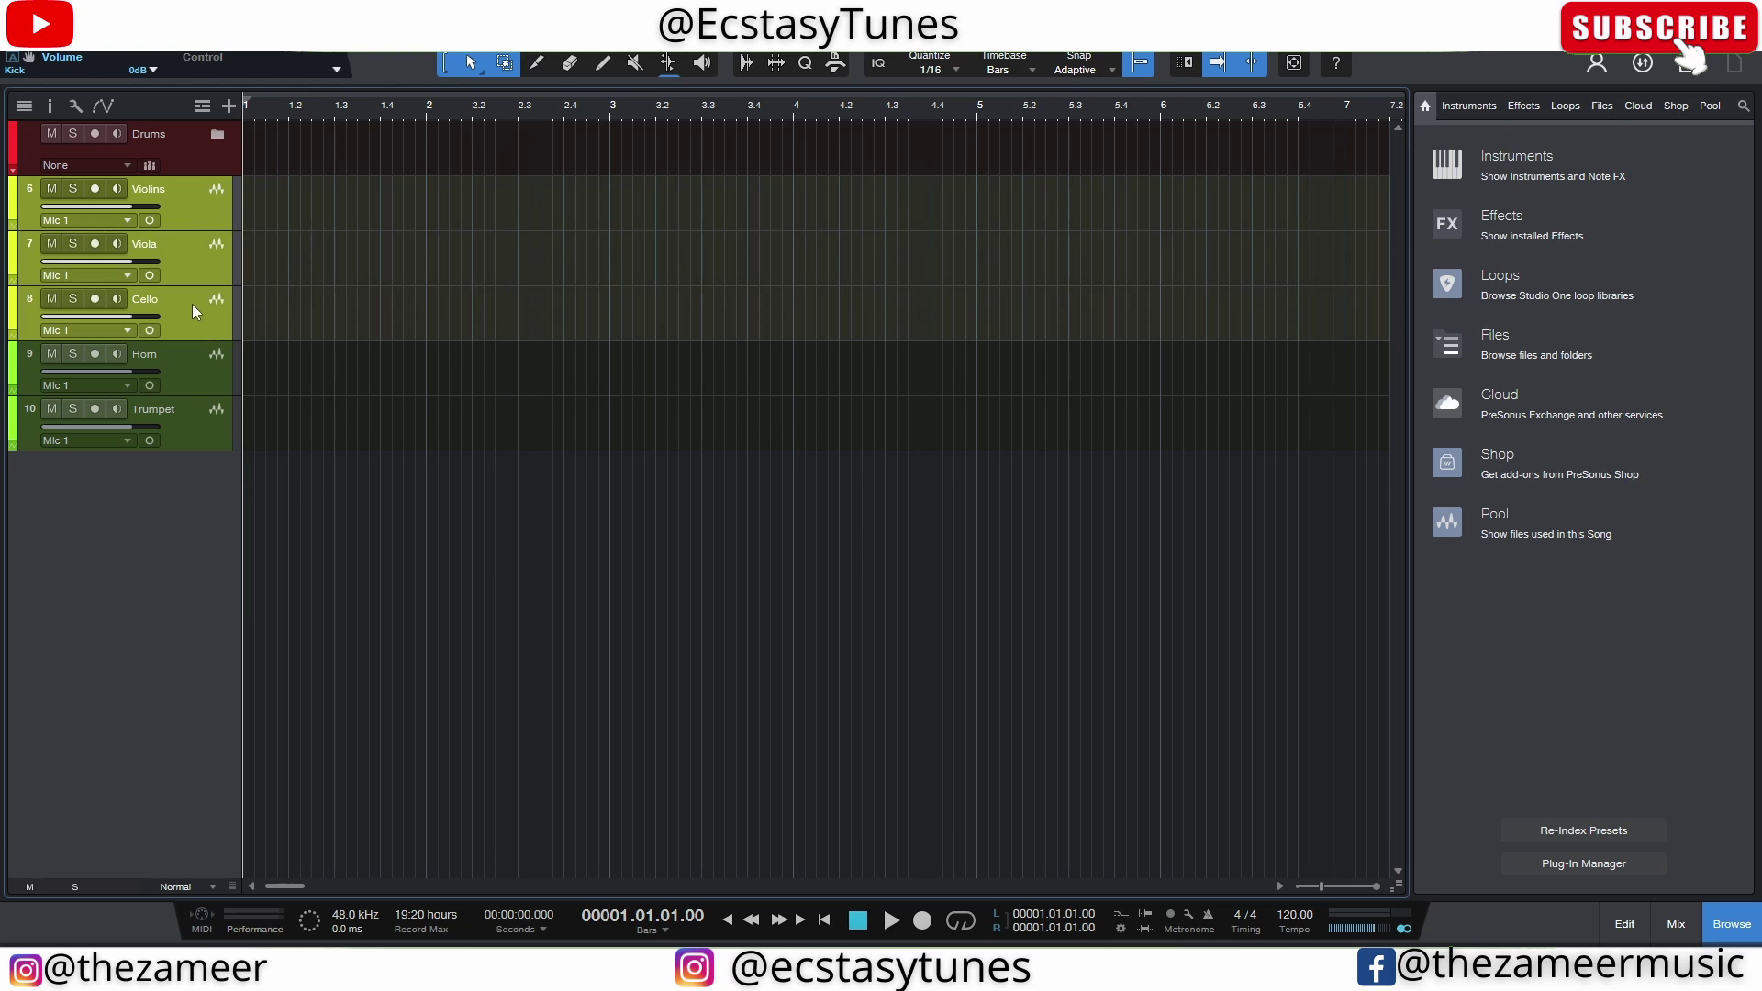
pyautogui.rightClick(184, 250)
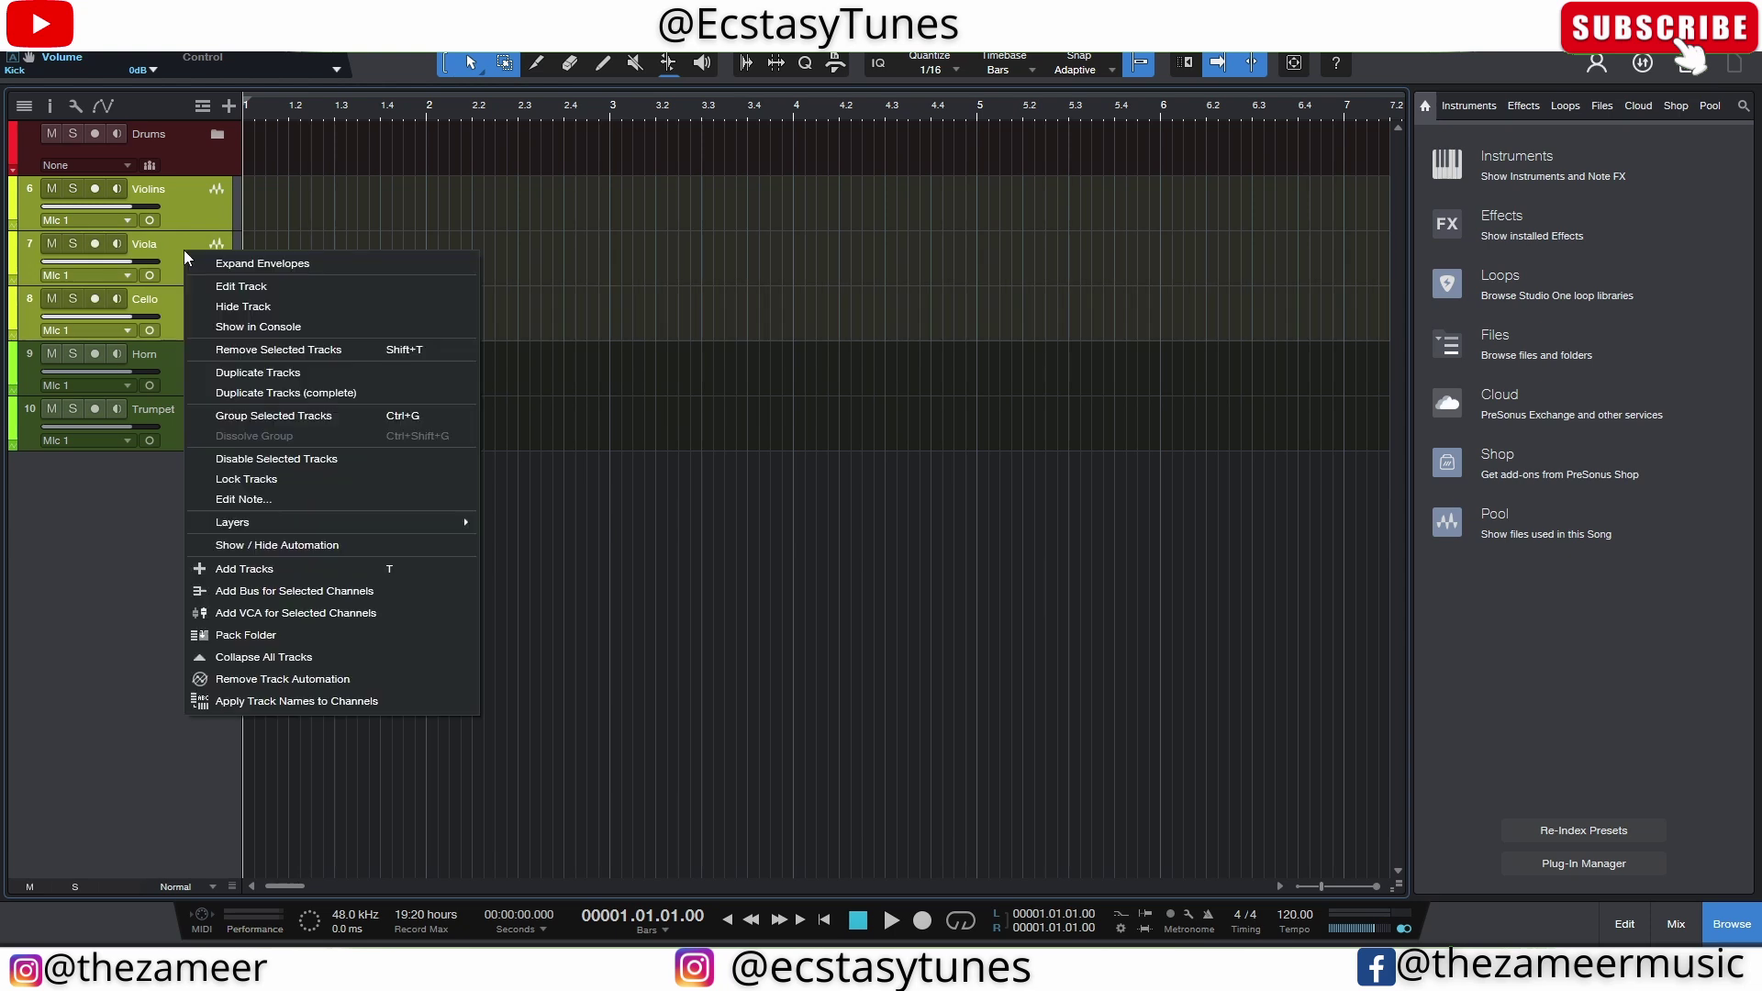
pyautogui.click(292, 634)
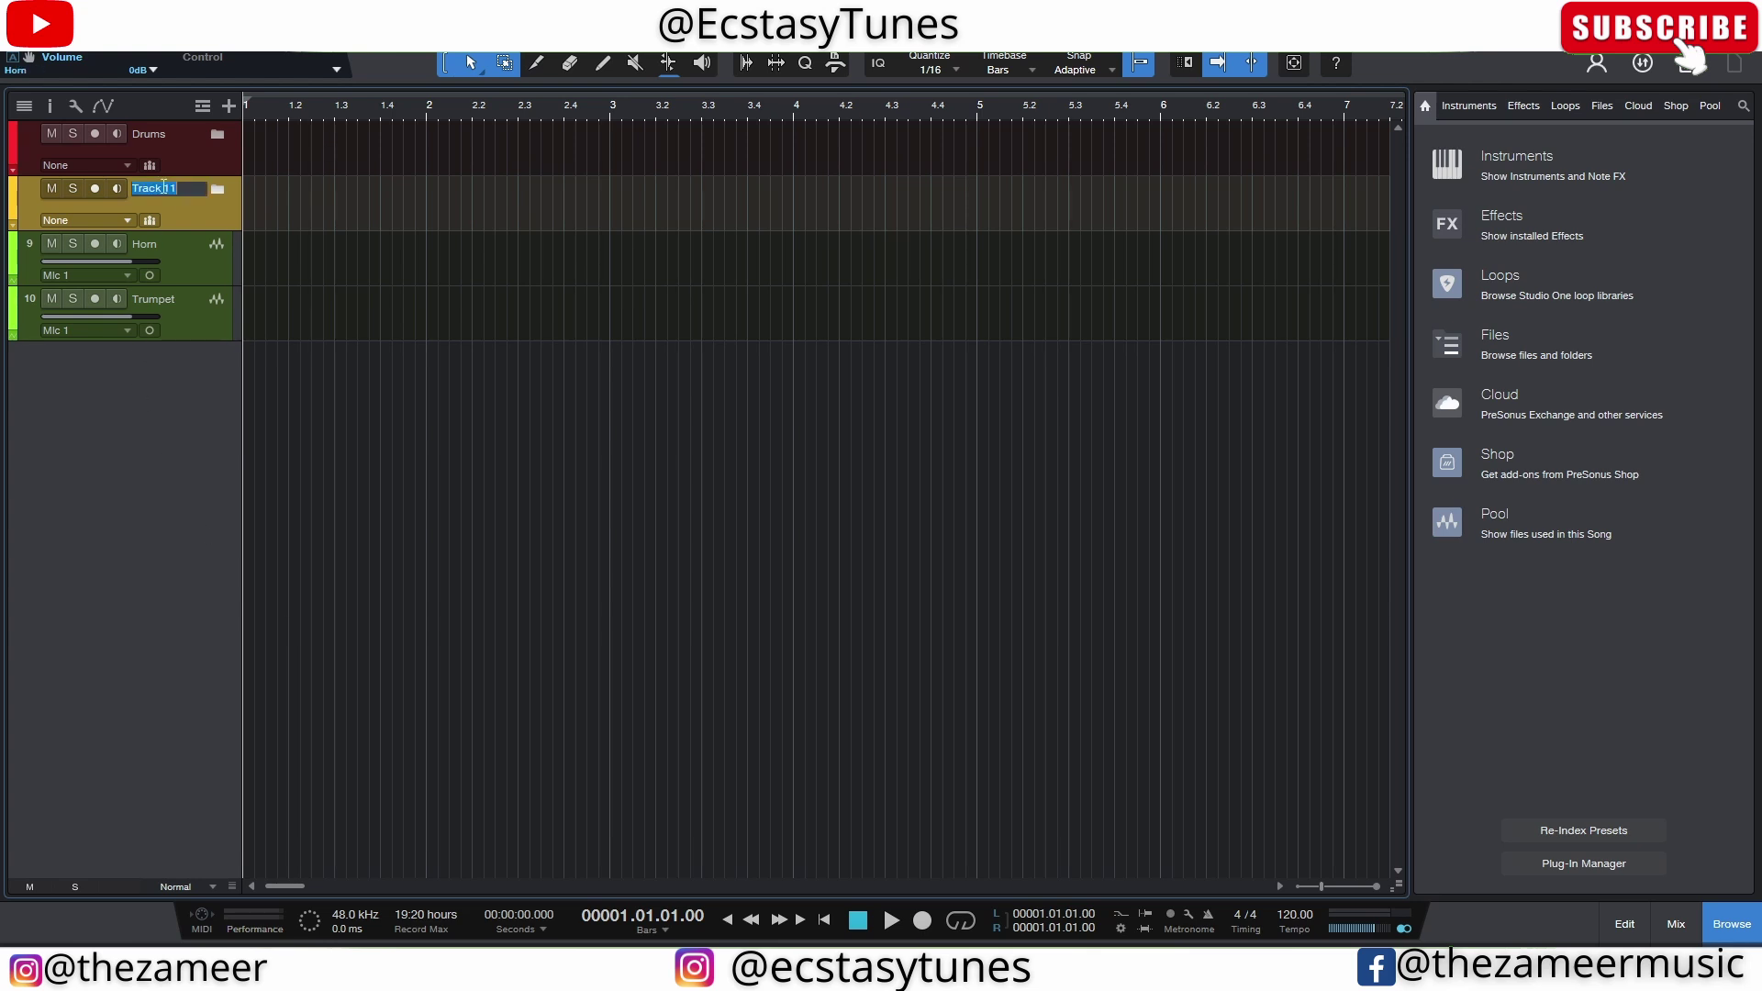
pyautogui.write('Strings')
pyautogui.press('Return')
# Expand and collapse the Drums and Strings folders to examine the tracks grouped inside each
pyautogui.click(220, 136)
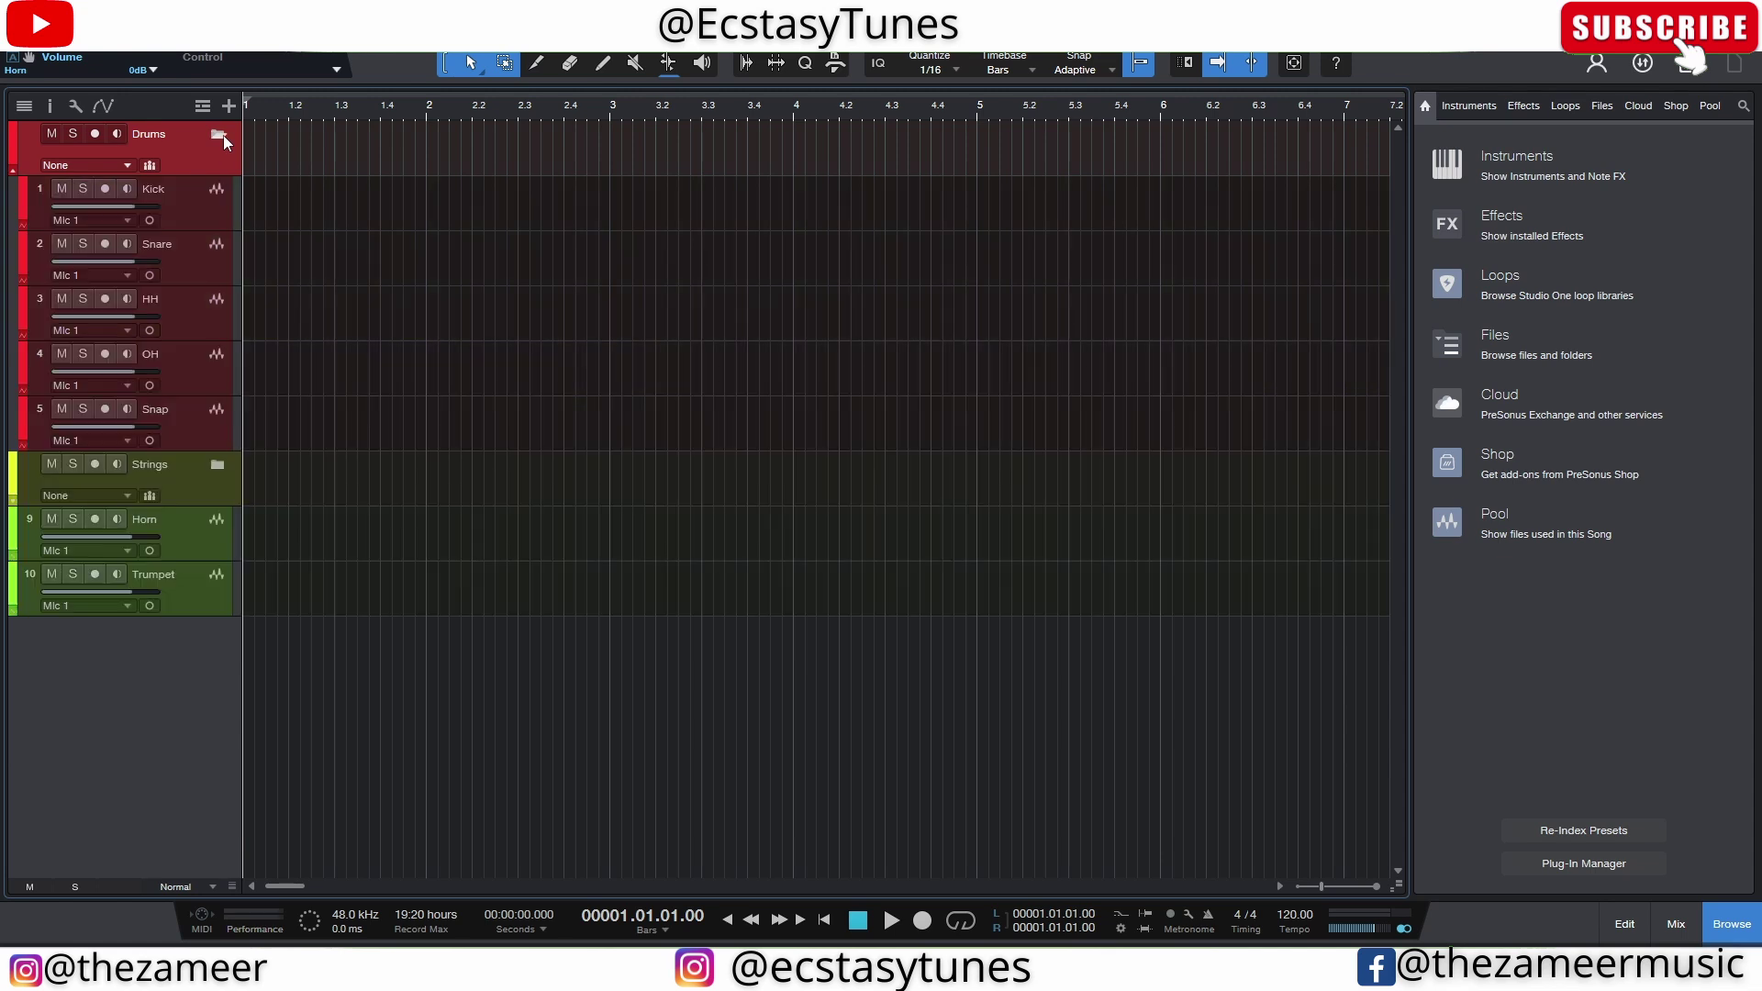
pyautogui.click(221, 135)
pyautogui.click(220, 190)
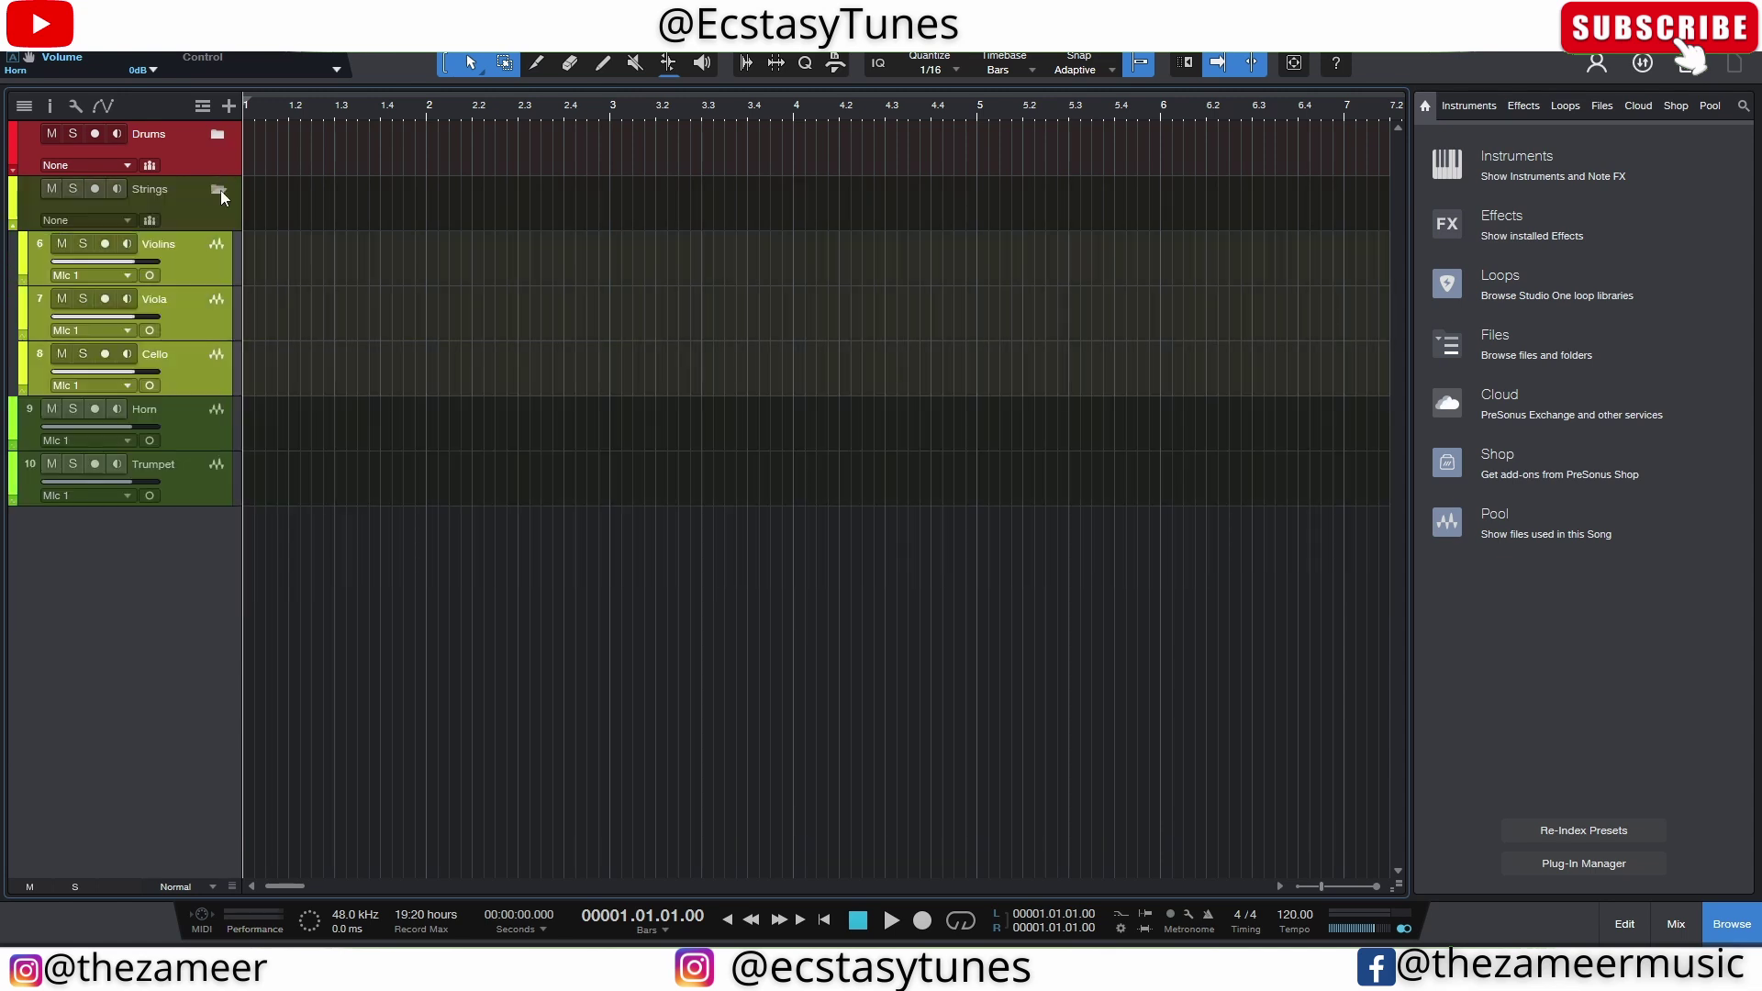
pyautogui.click(221, 190)
pyautogui.click(220, 134)
pyautogui.click(220, 134)
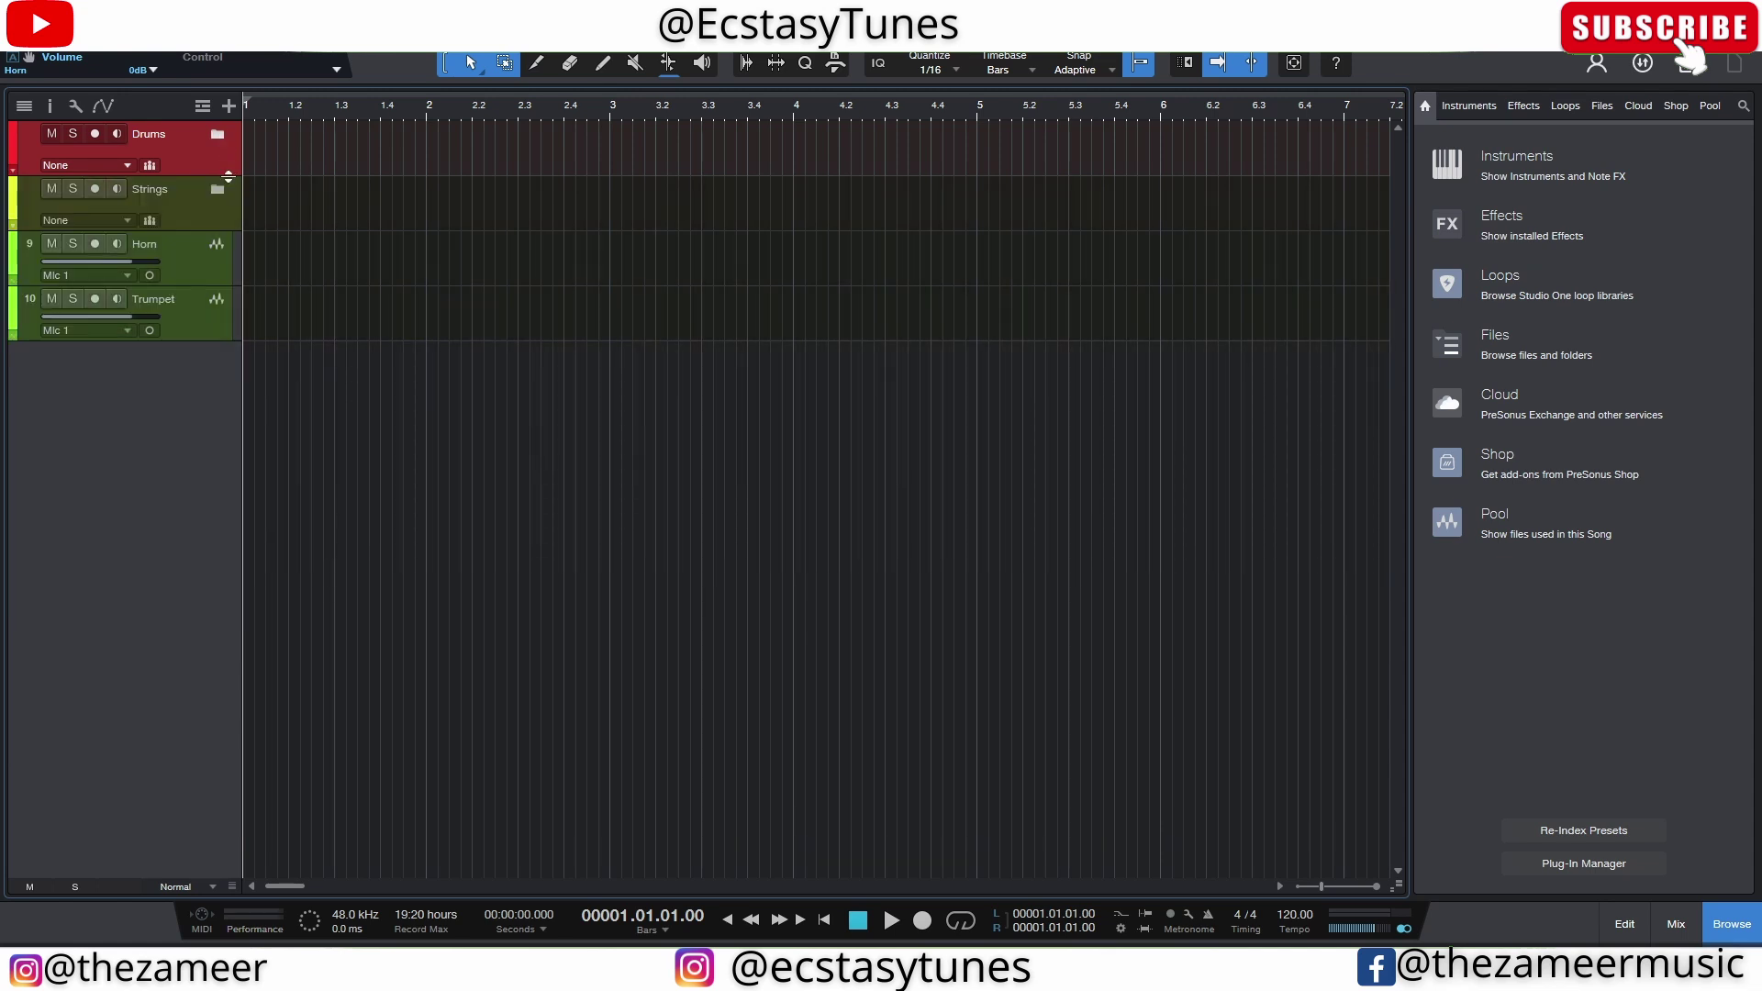
pyautogui.click(220, 188)
pyautogui.click(218, 137)
pyautogui.click(218, 138)
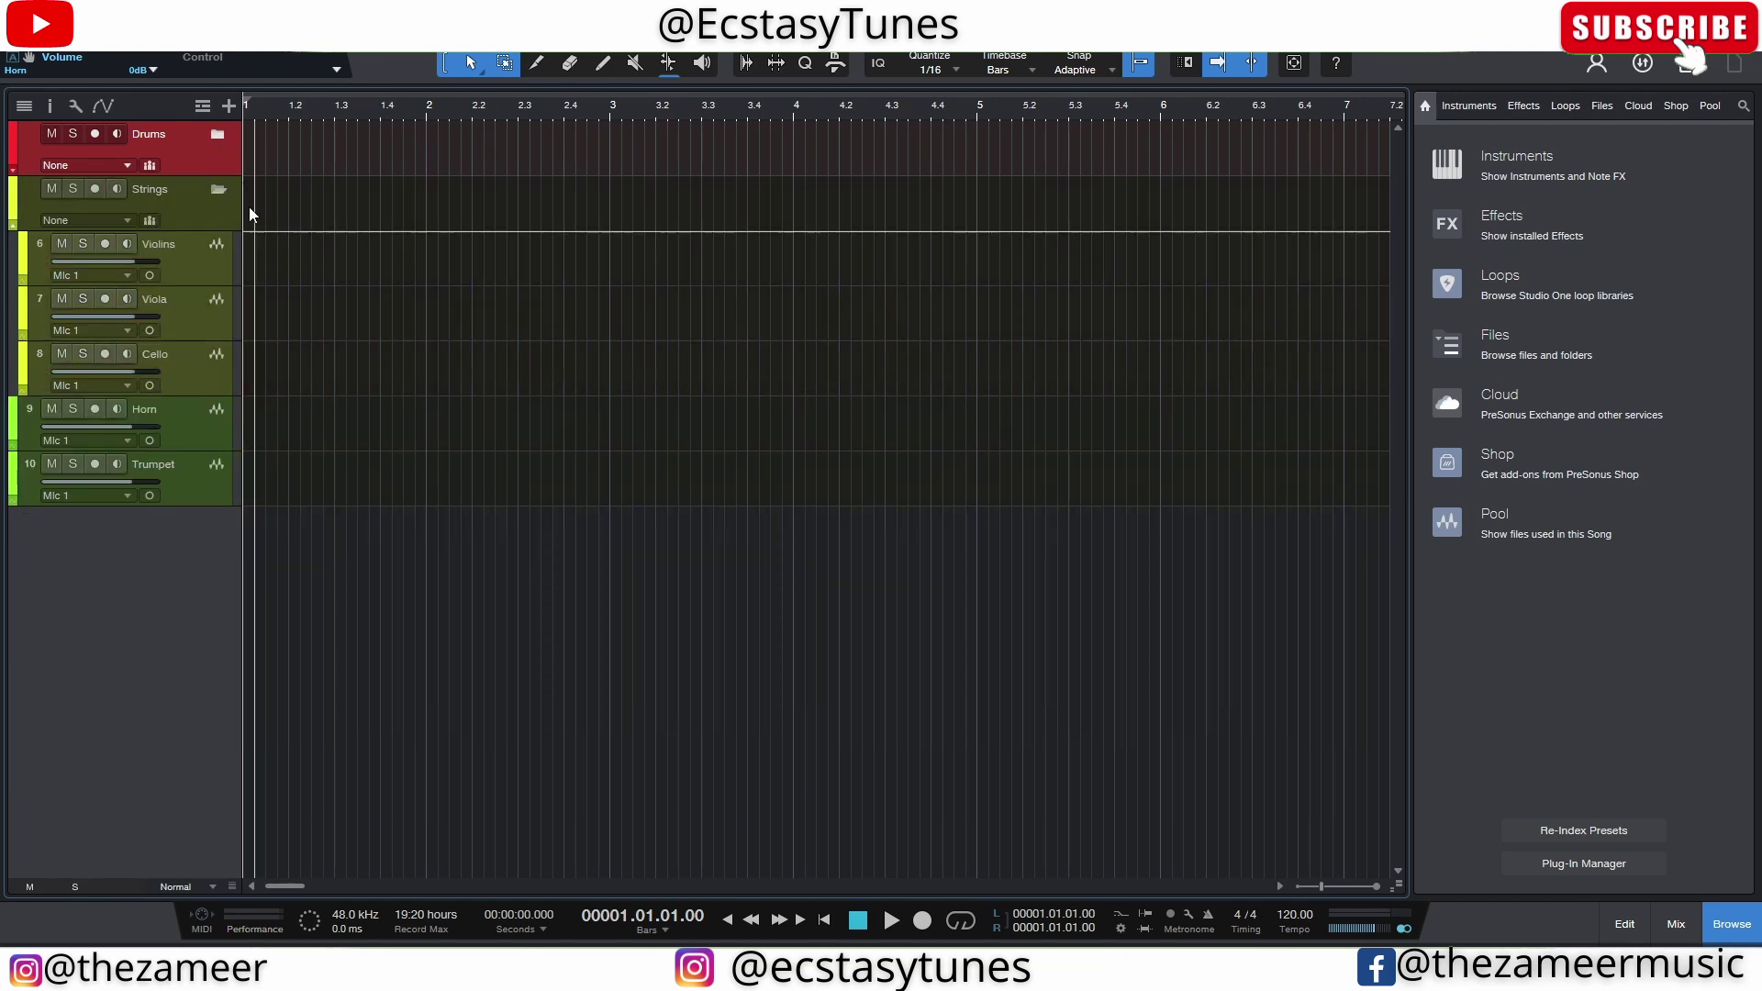
pyautogui.click(220, 195)
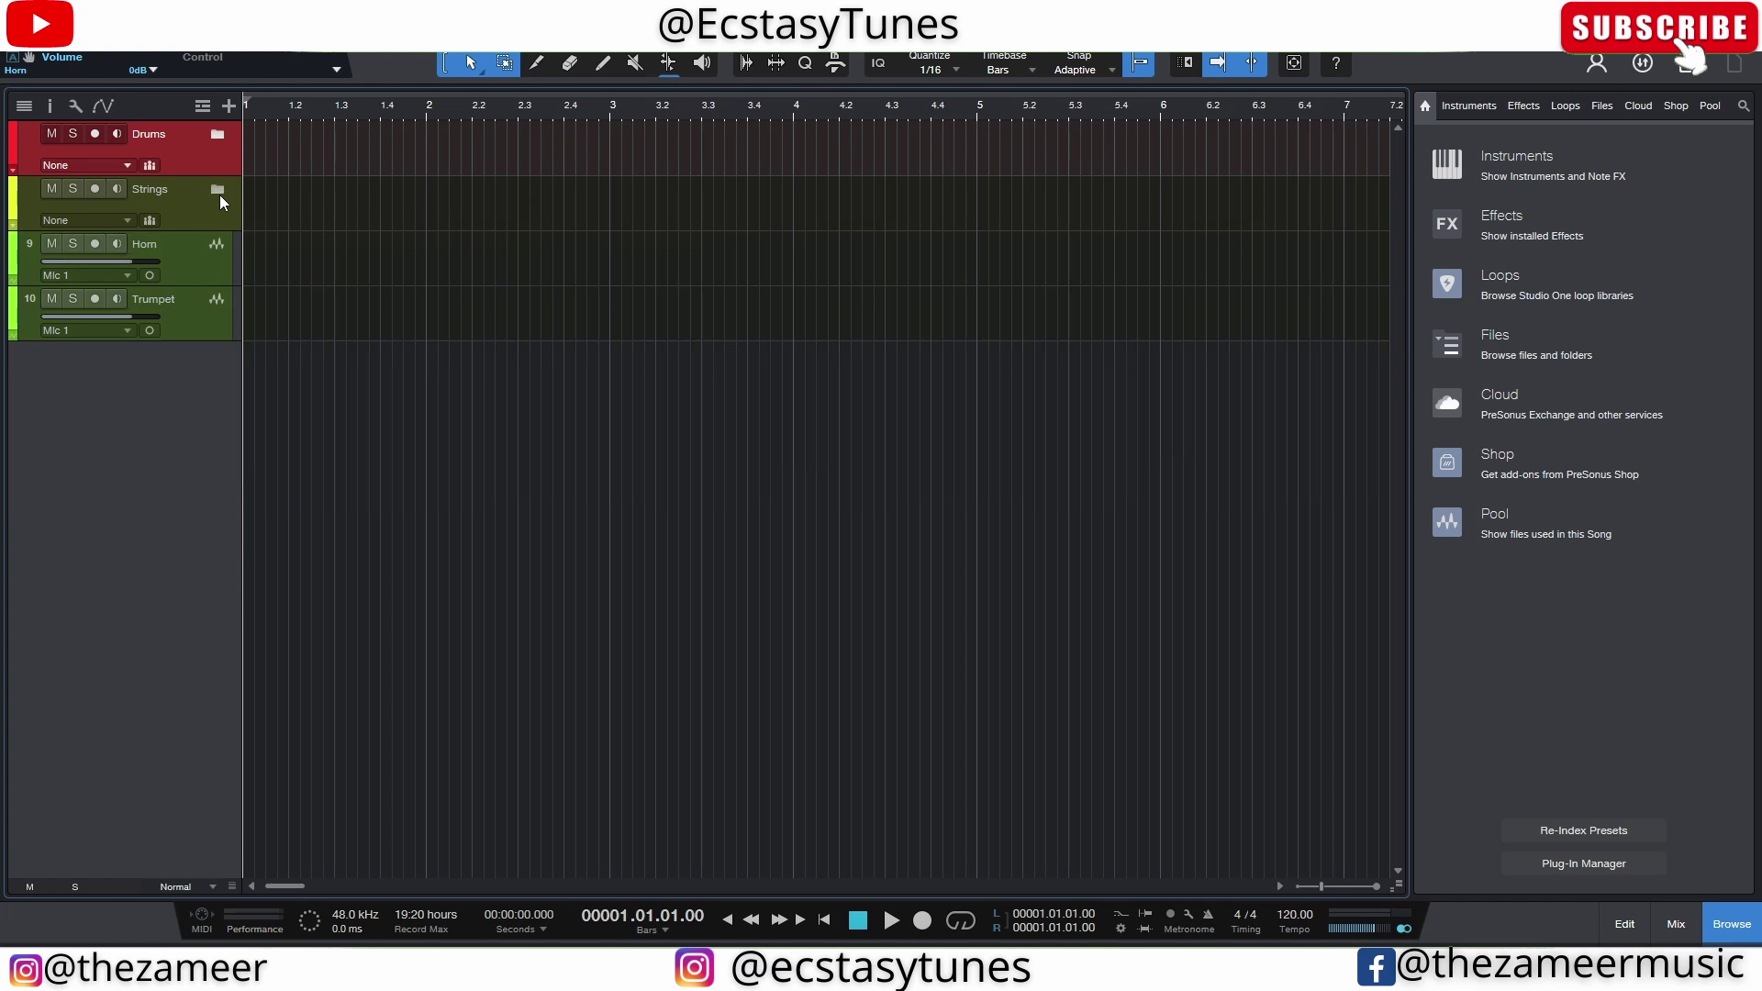
# Add a bus channel to the Strings folder
pyautogui.click(208, 203)
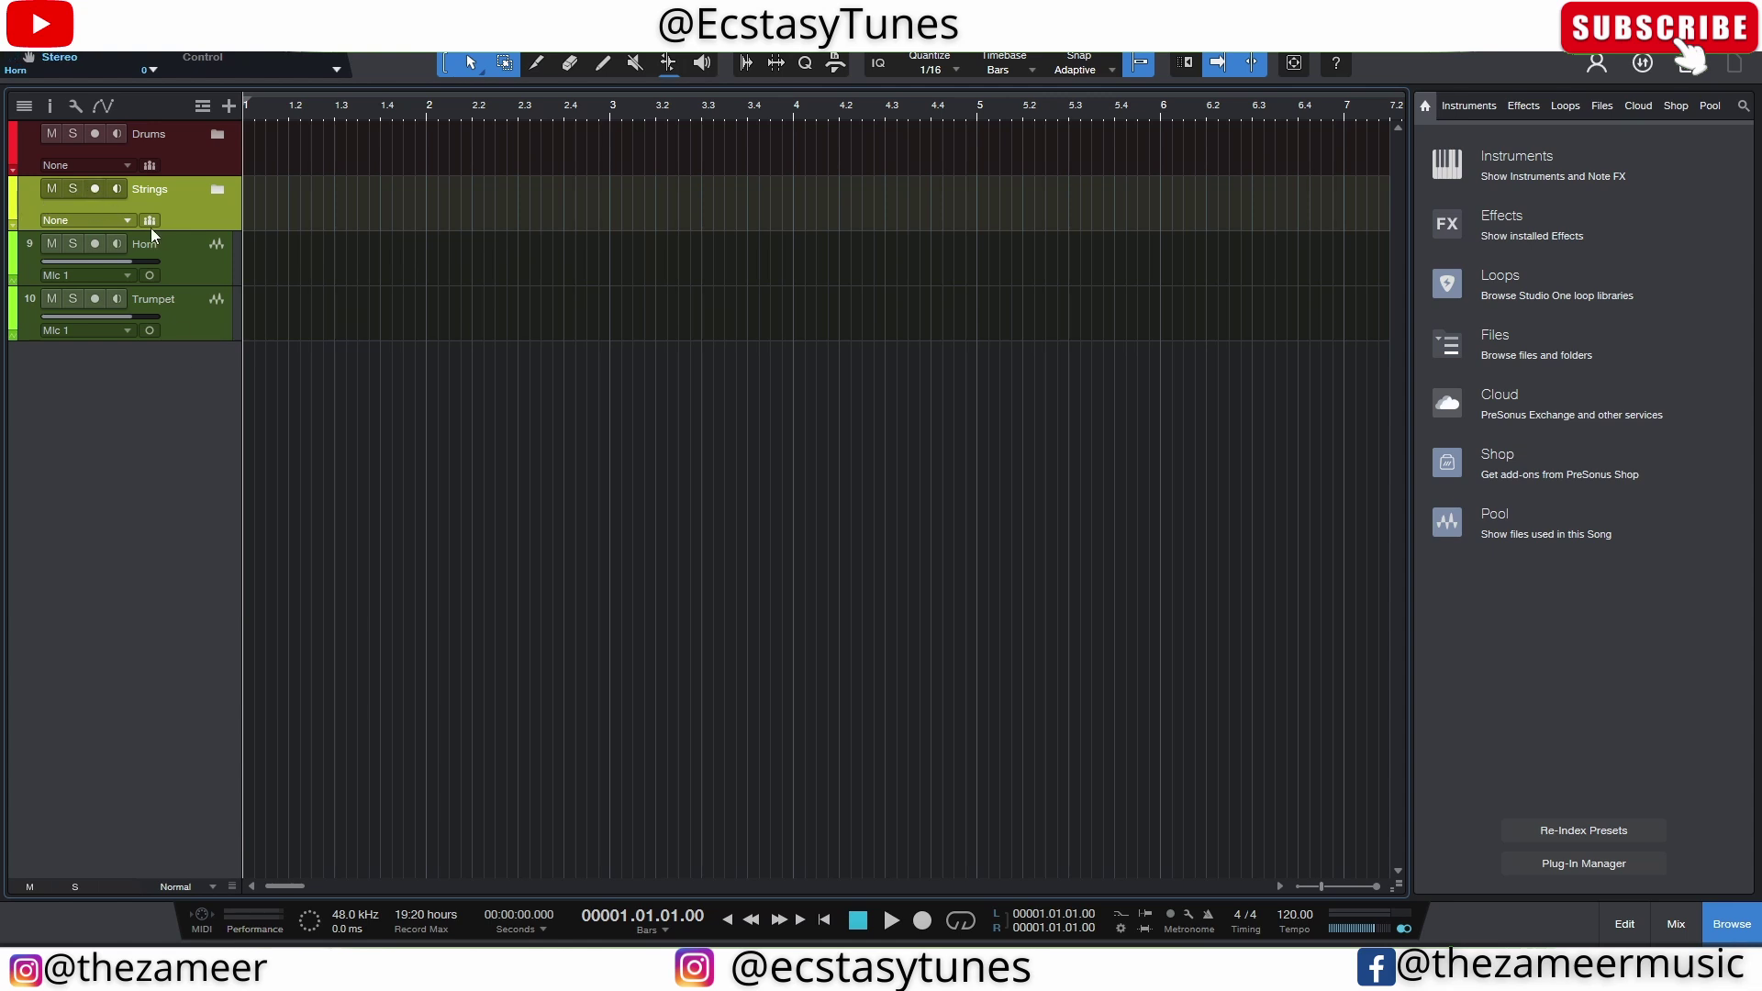
pyautogui.click(127, 221)
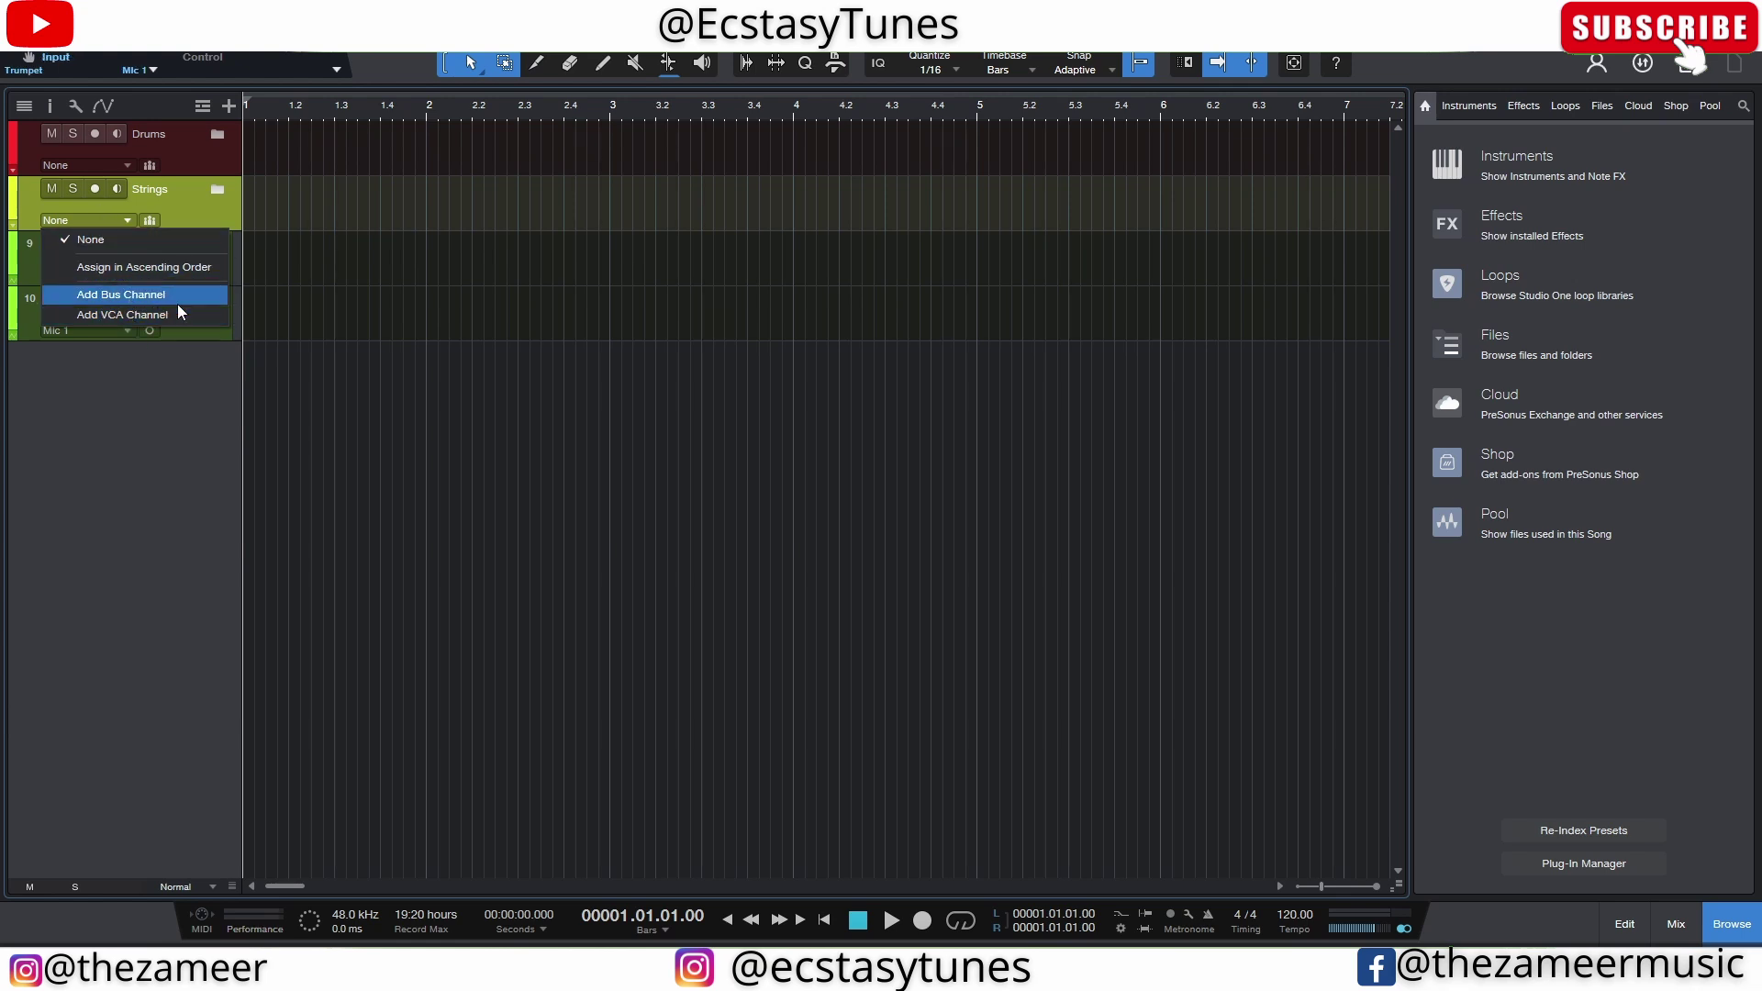
pyautogui.click(129, 296)
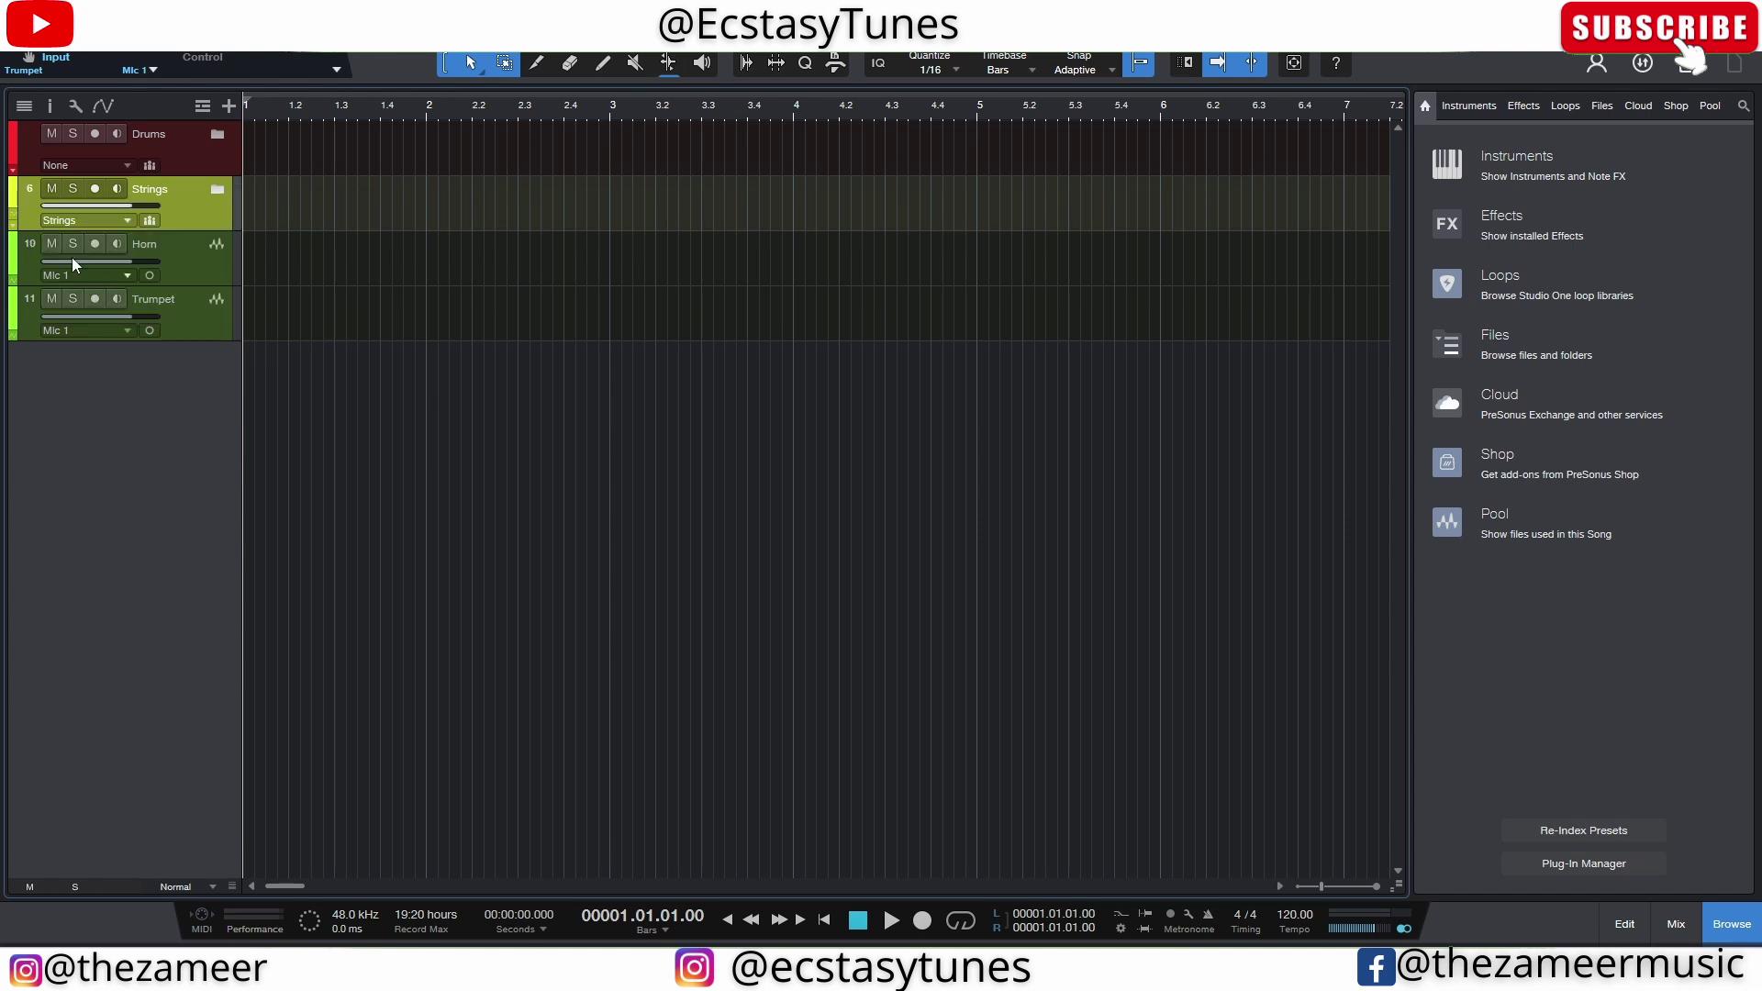
# Increase the Strings folder track's height and lower its bus volume to -2.7 dB
pyautogui.moveTo(162, 237); pyautogui.dragTo(157, 311)
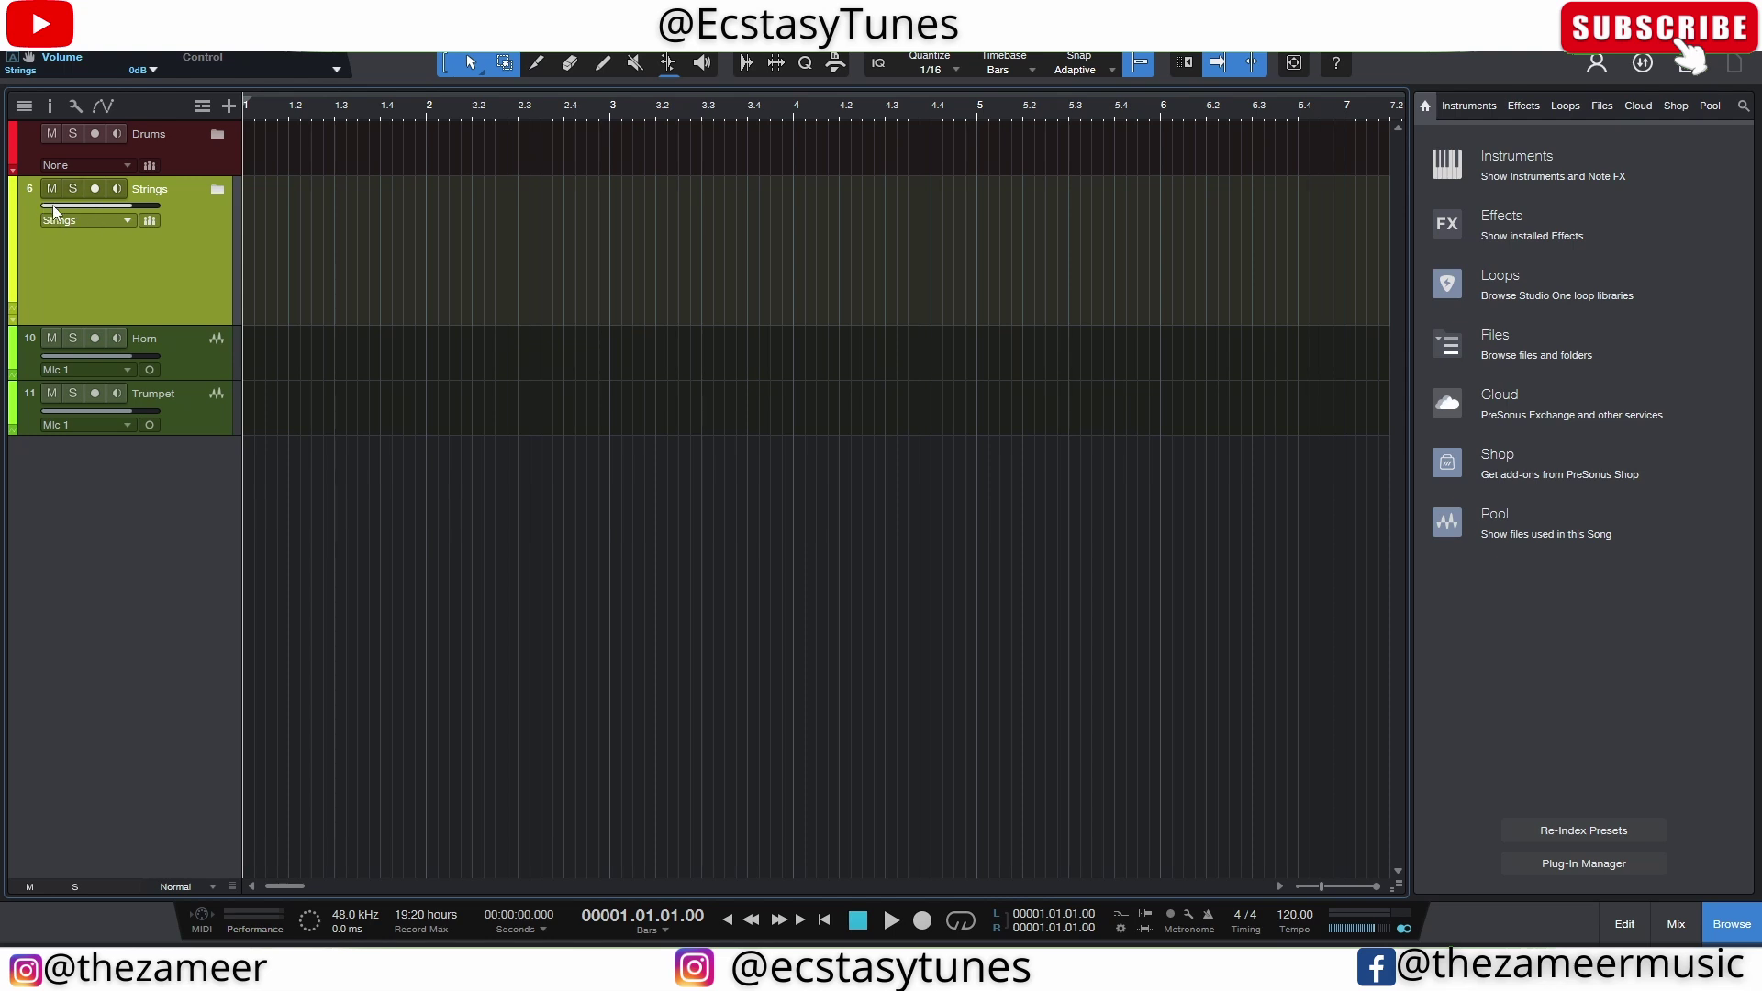
pyautogui.moveTo(125, 206)
pyautogui.mouseDown()
pyautogui.moveTo(92, 206)
pyautogui.moveTo(118, 208)
pyautogui.mouseUp()
pyautogui.click(181, 158)
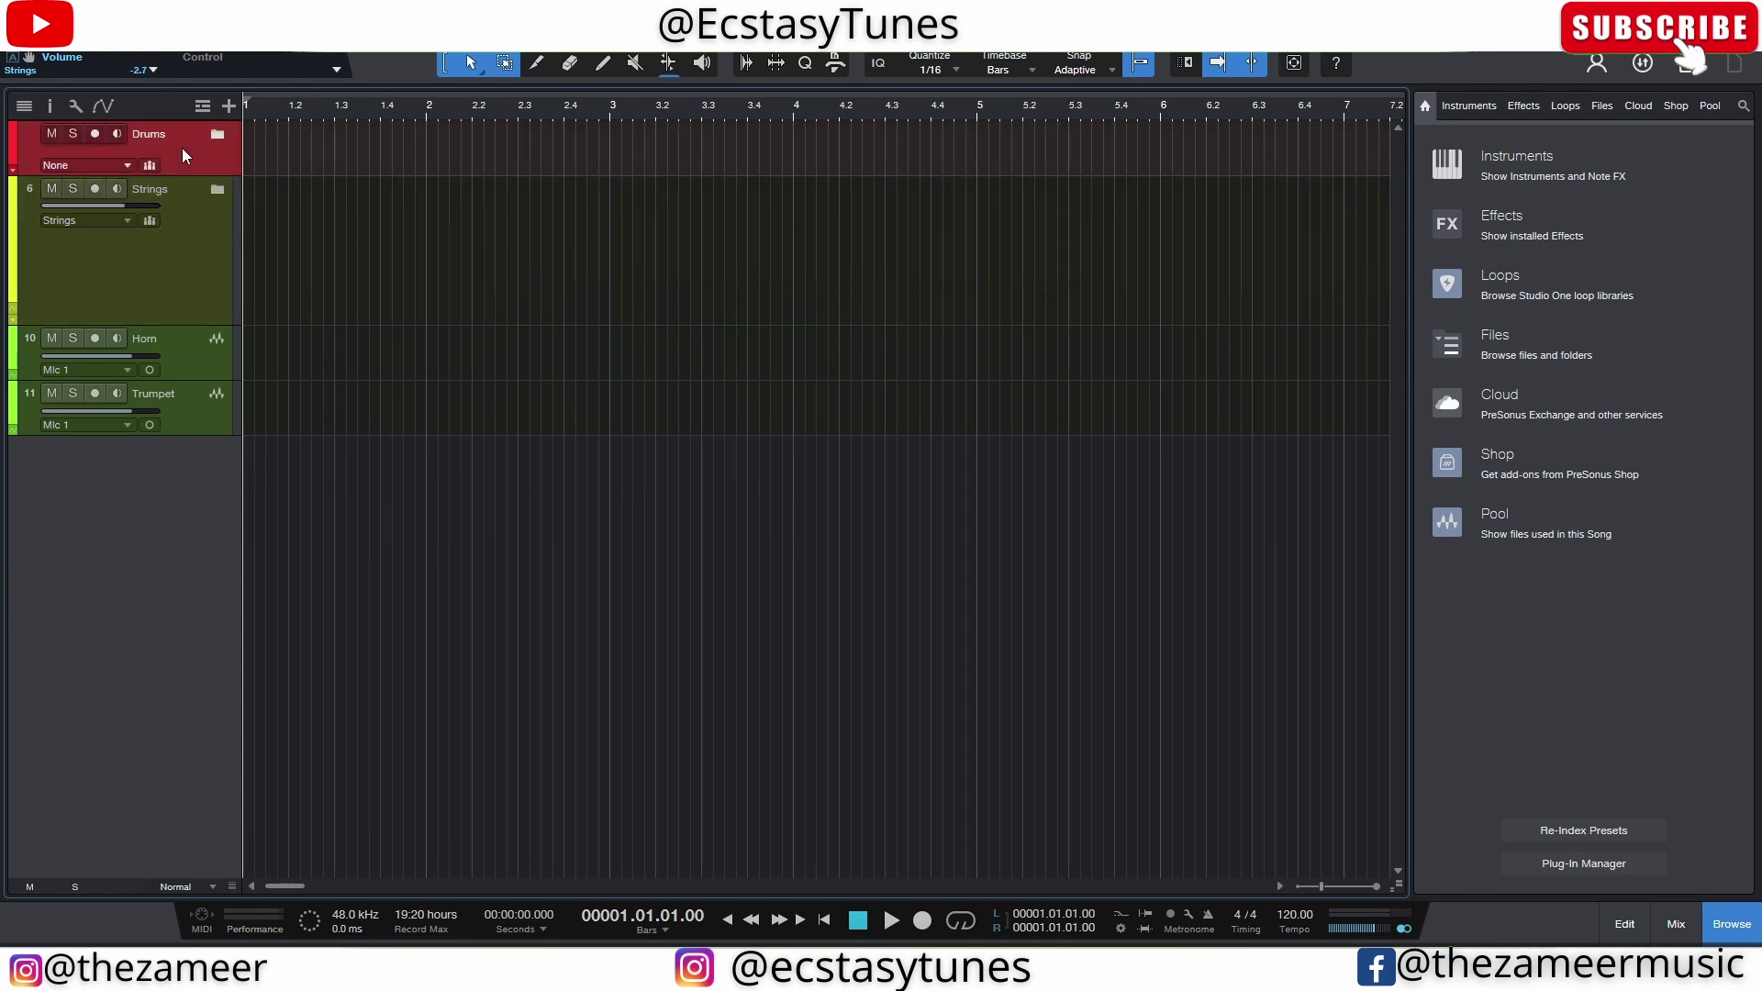
pyautogui.click(174, 265)
pyautogui.click(138, 170)
pyautogui.click(174, 212)
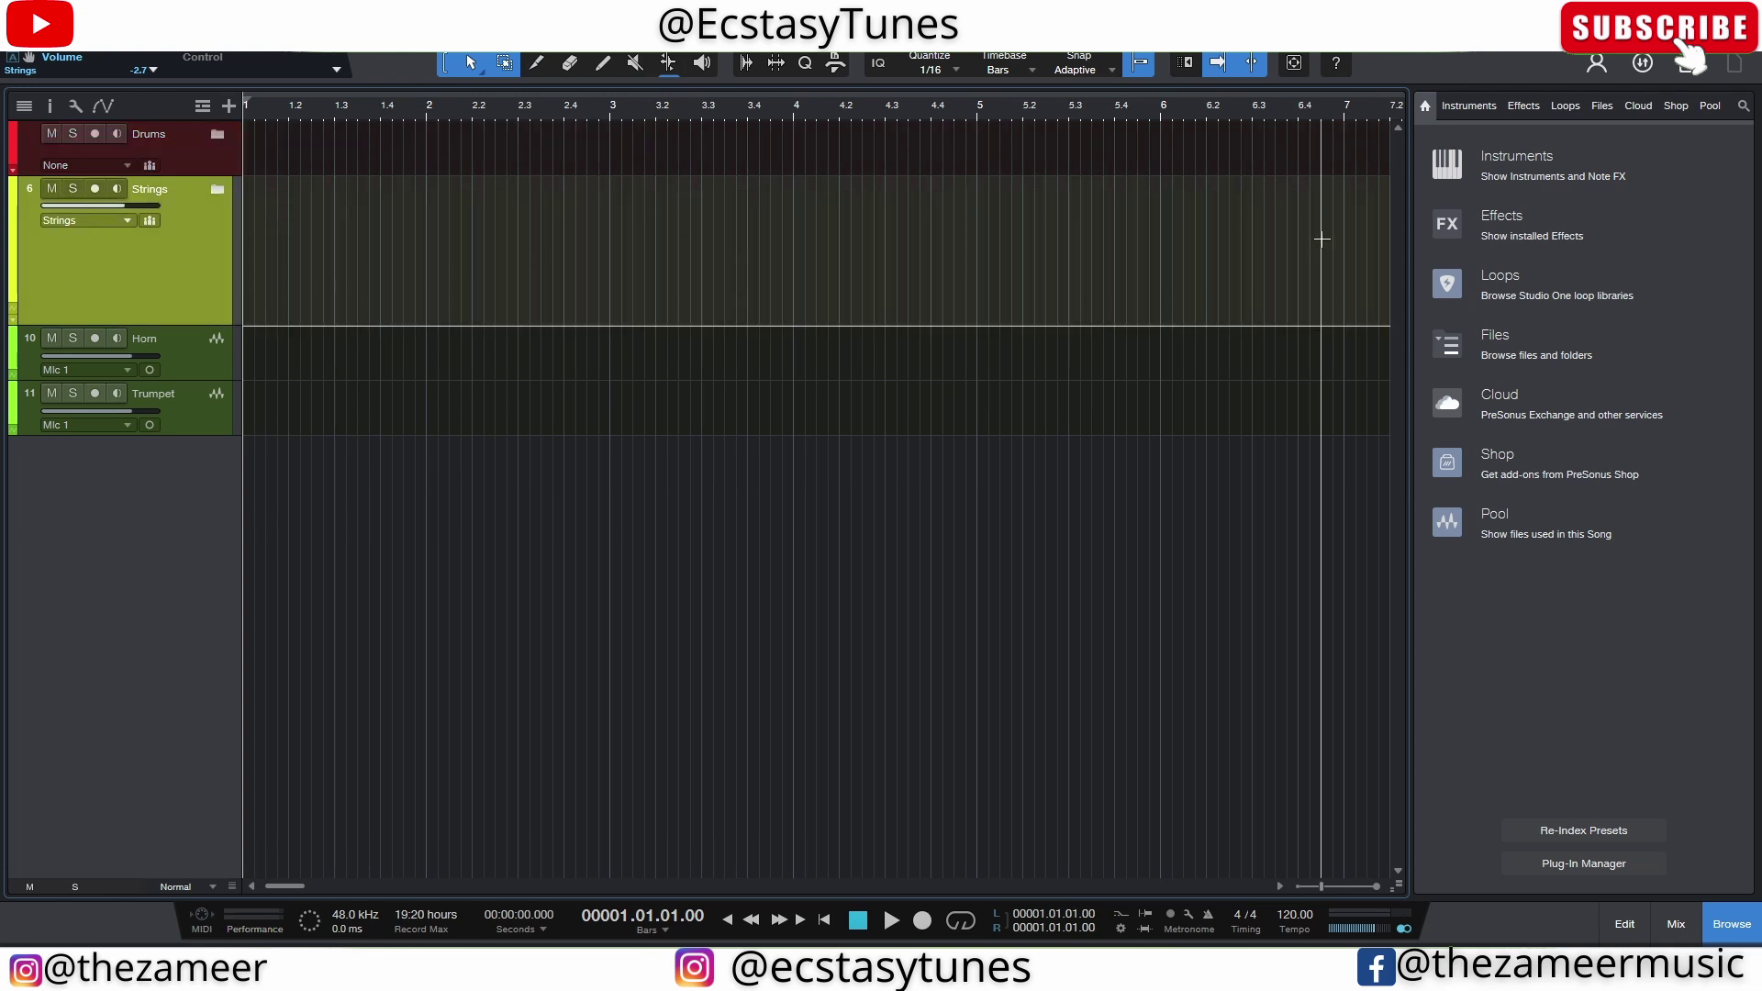
# Show the mixer and move the vocals 1, vocals 2 and vocals 3 tracks into the Strings folder between Viola and Cello
pyautogui.press('F3')
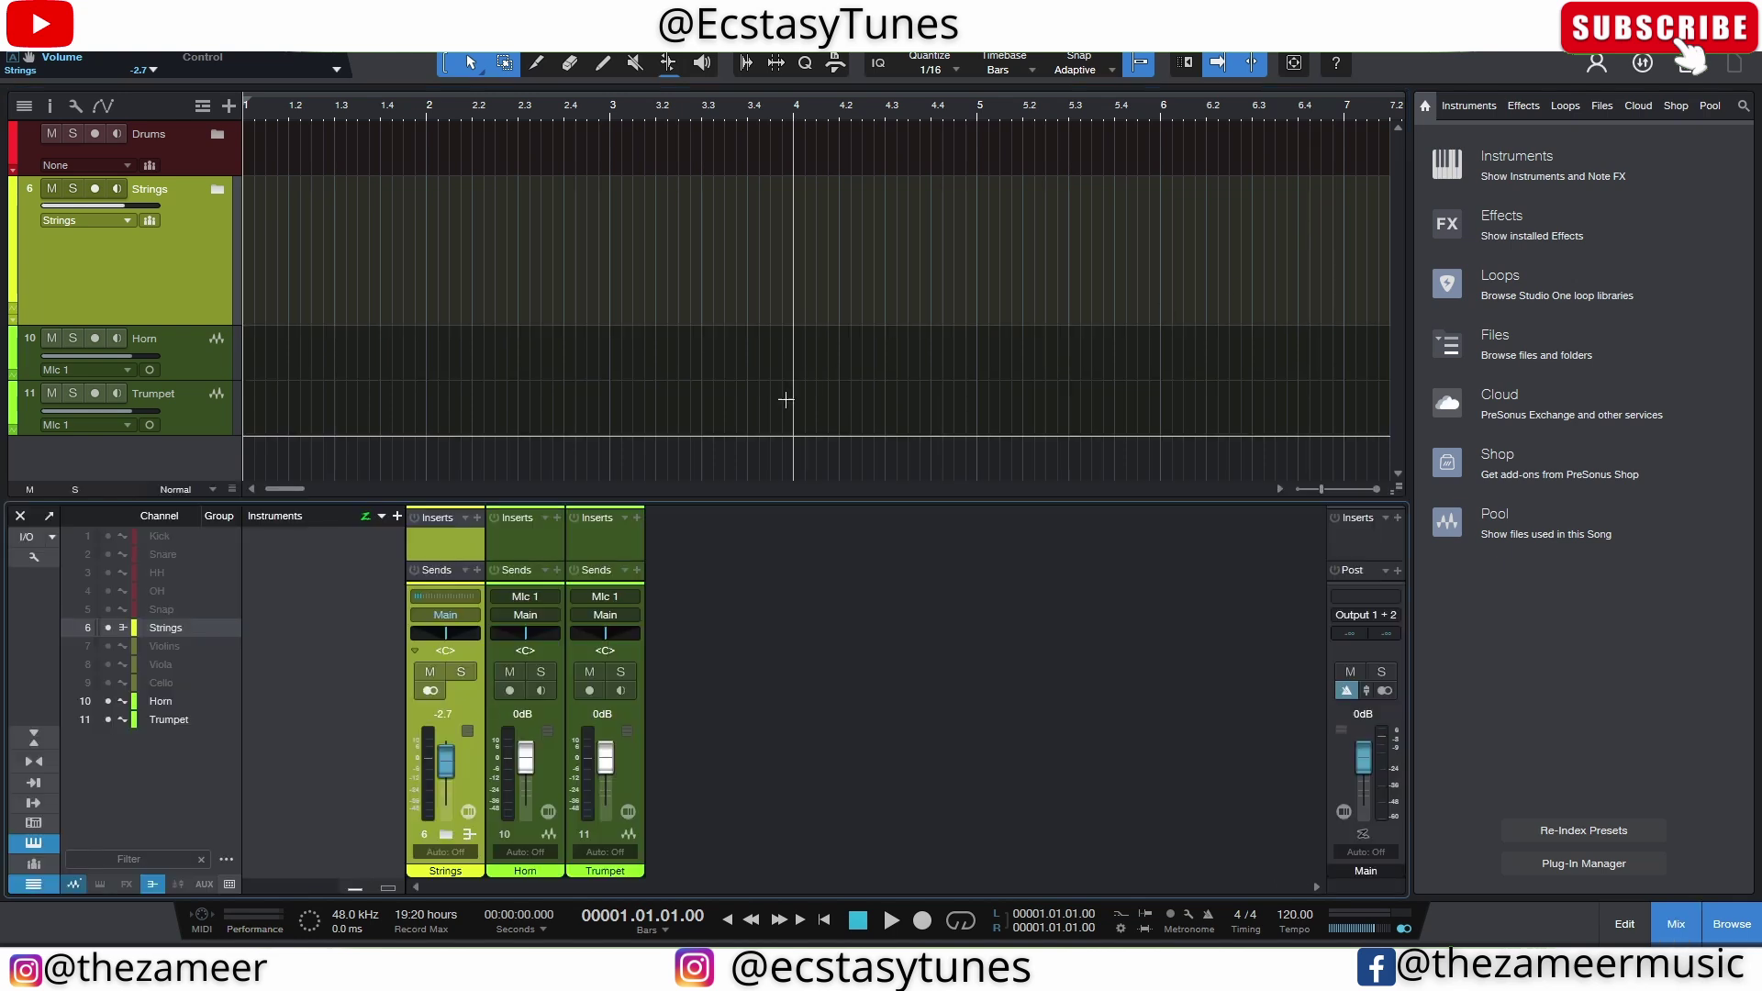
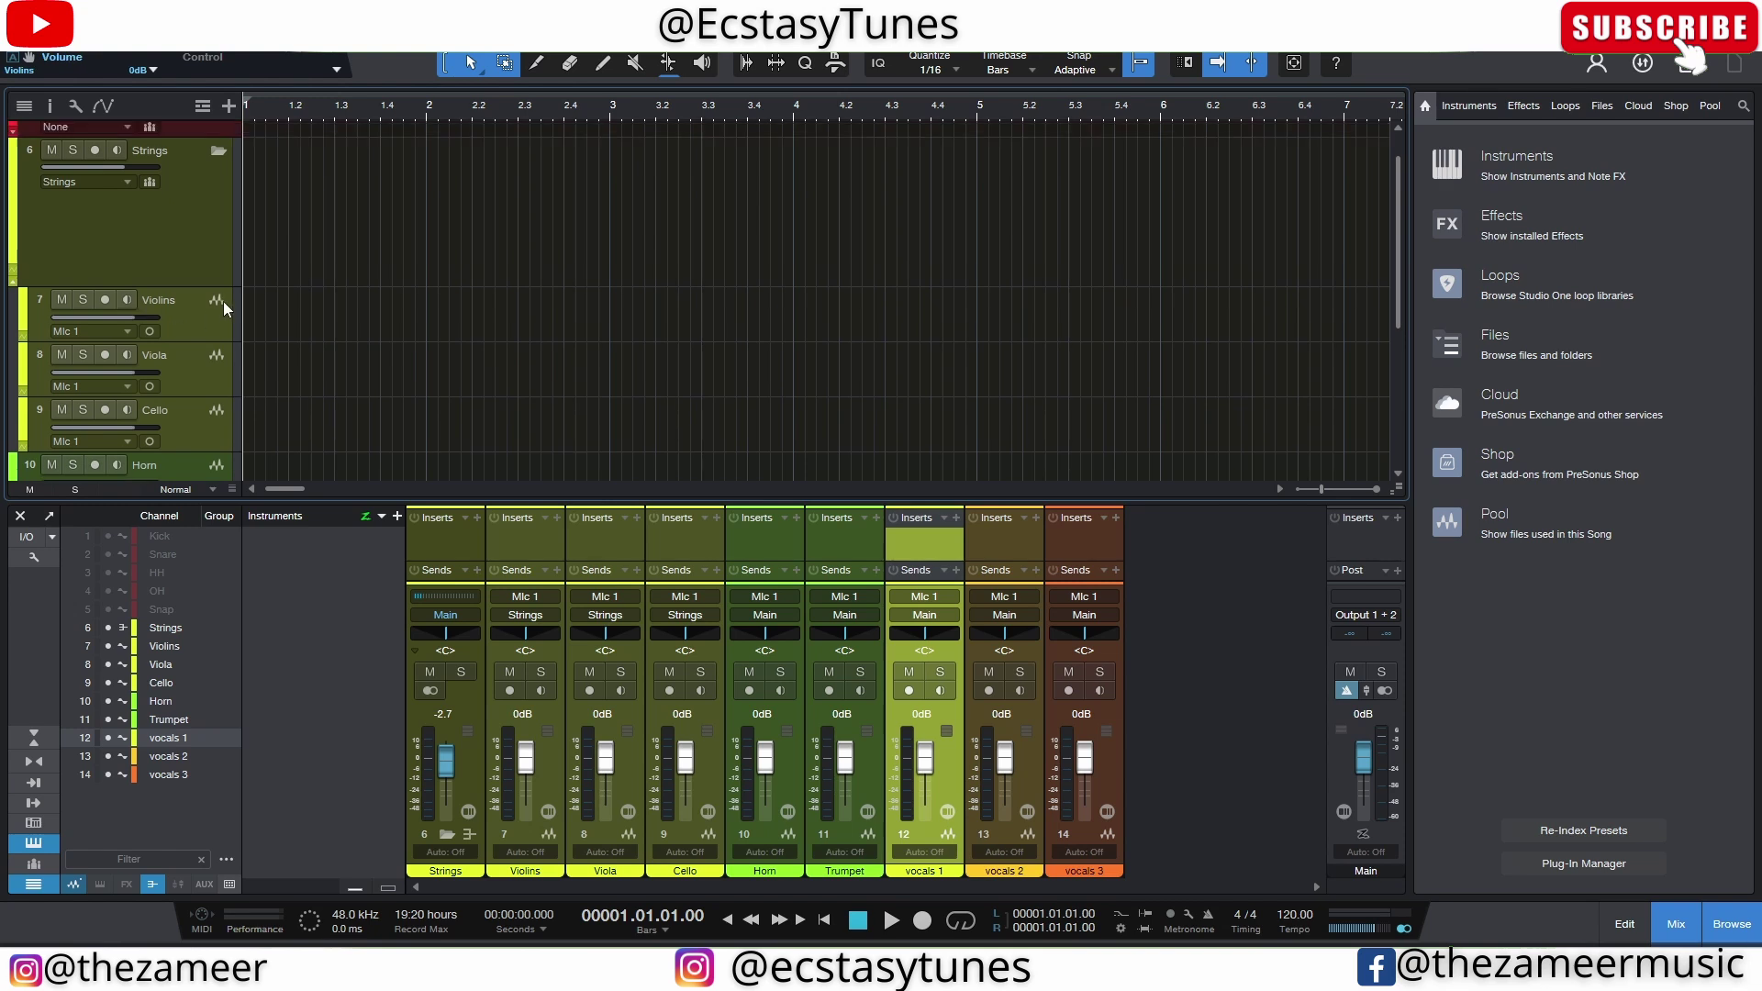
pyautogui.scroll(-5, 163, 277)
pyautogui.scroll(2, 206, 442)
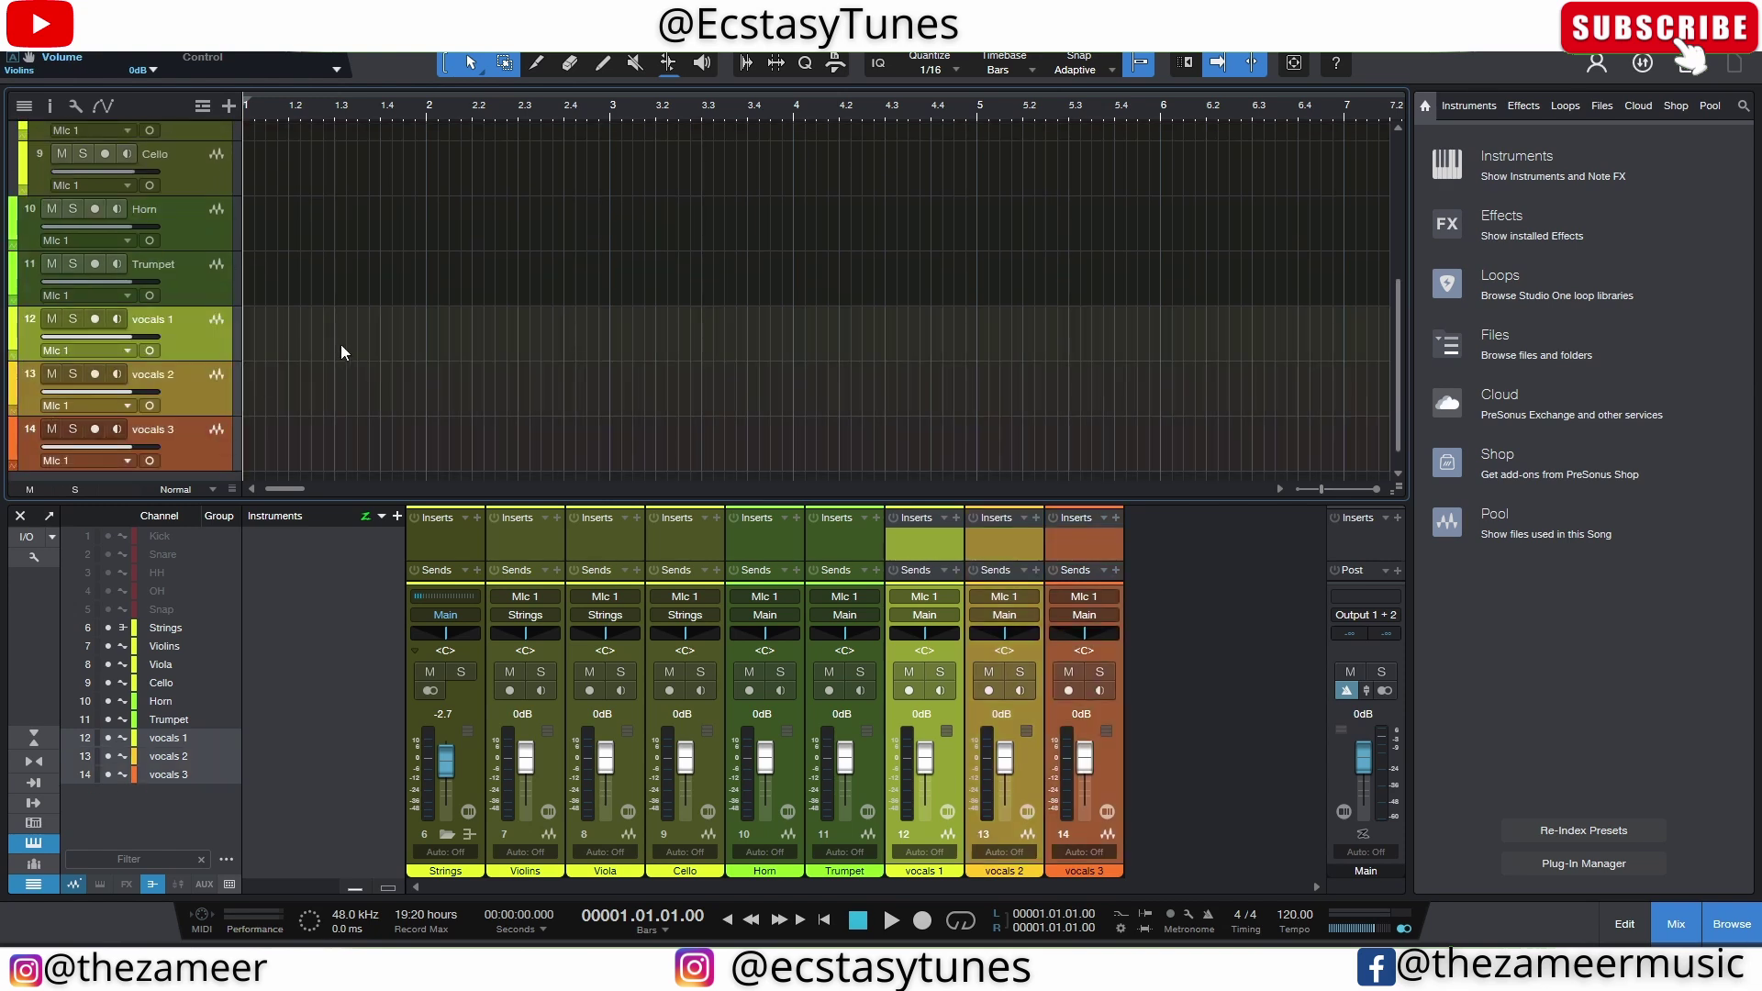
pyautogui.moveTo(186, 421); pyautogui.dragTo(183, 262)
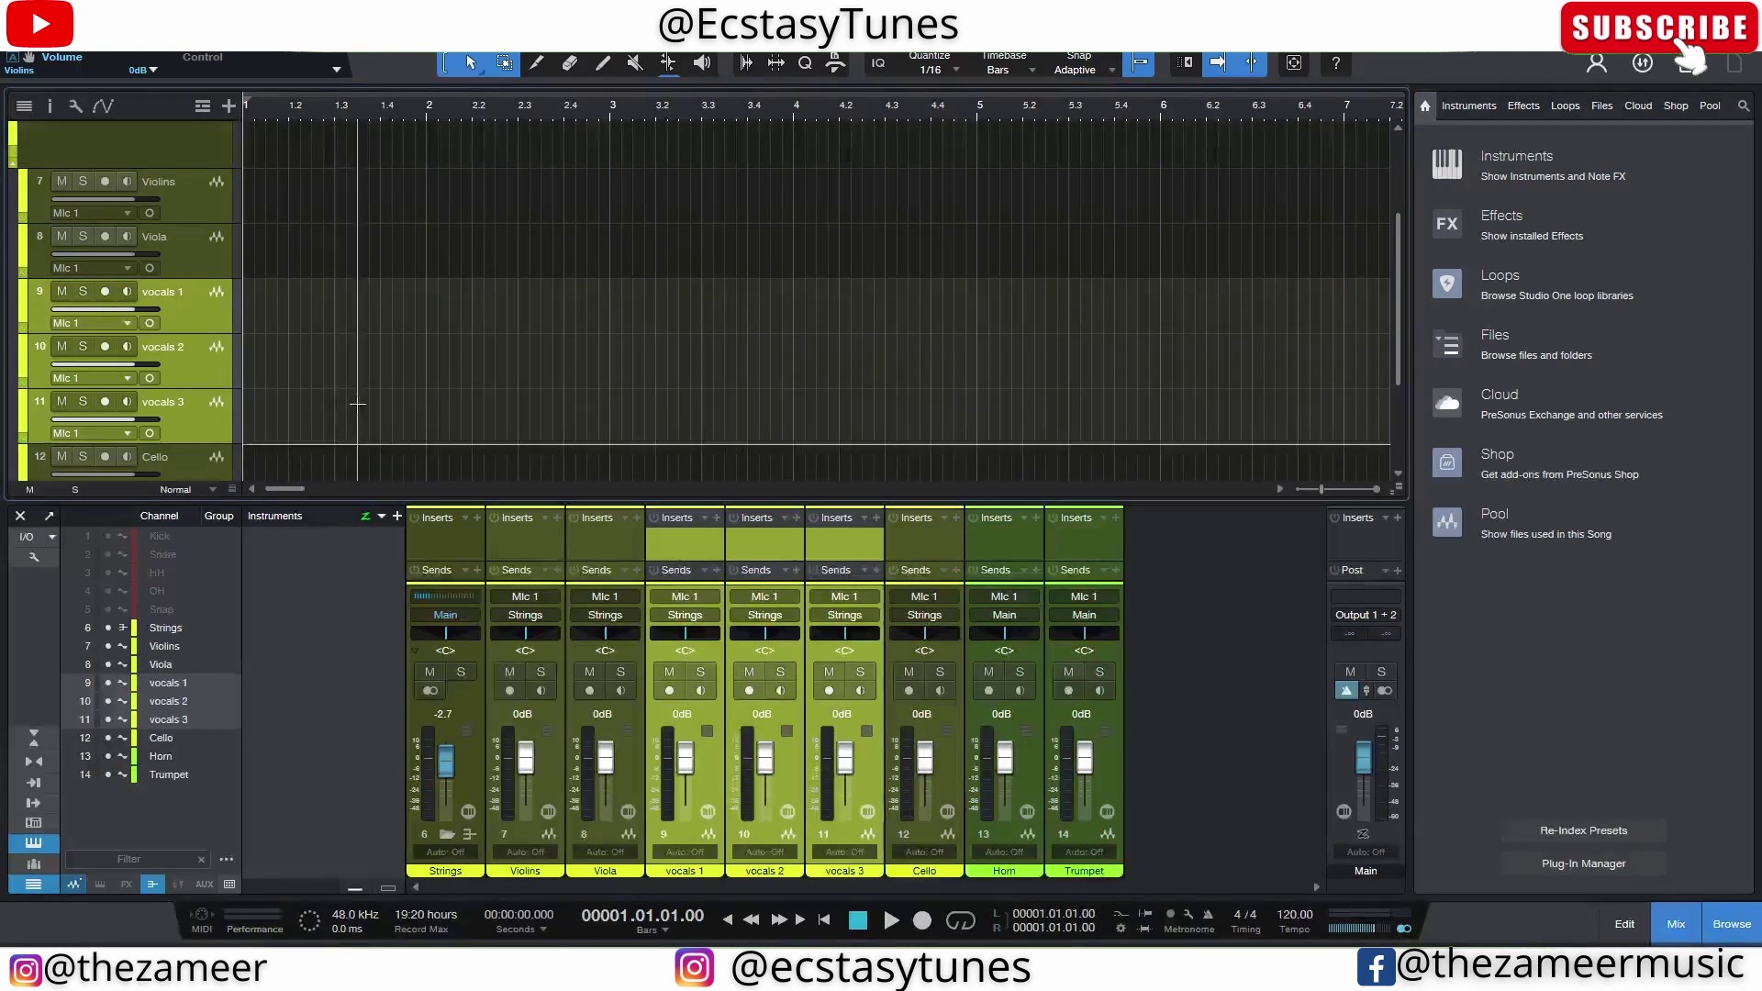
# Examine the colour and bus routing of the three vocals tracks inside the Strings folder
pyautogui.click(198, 403)
pyautogui.click(200, 277)
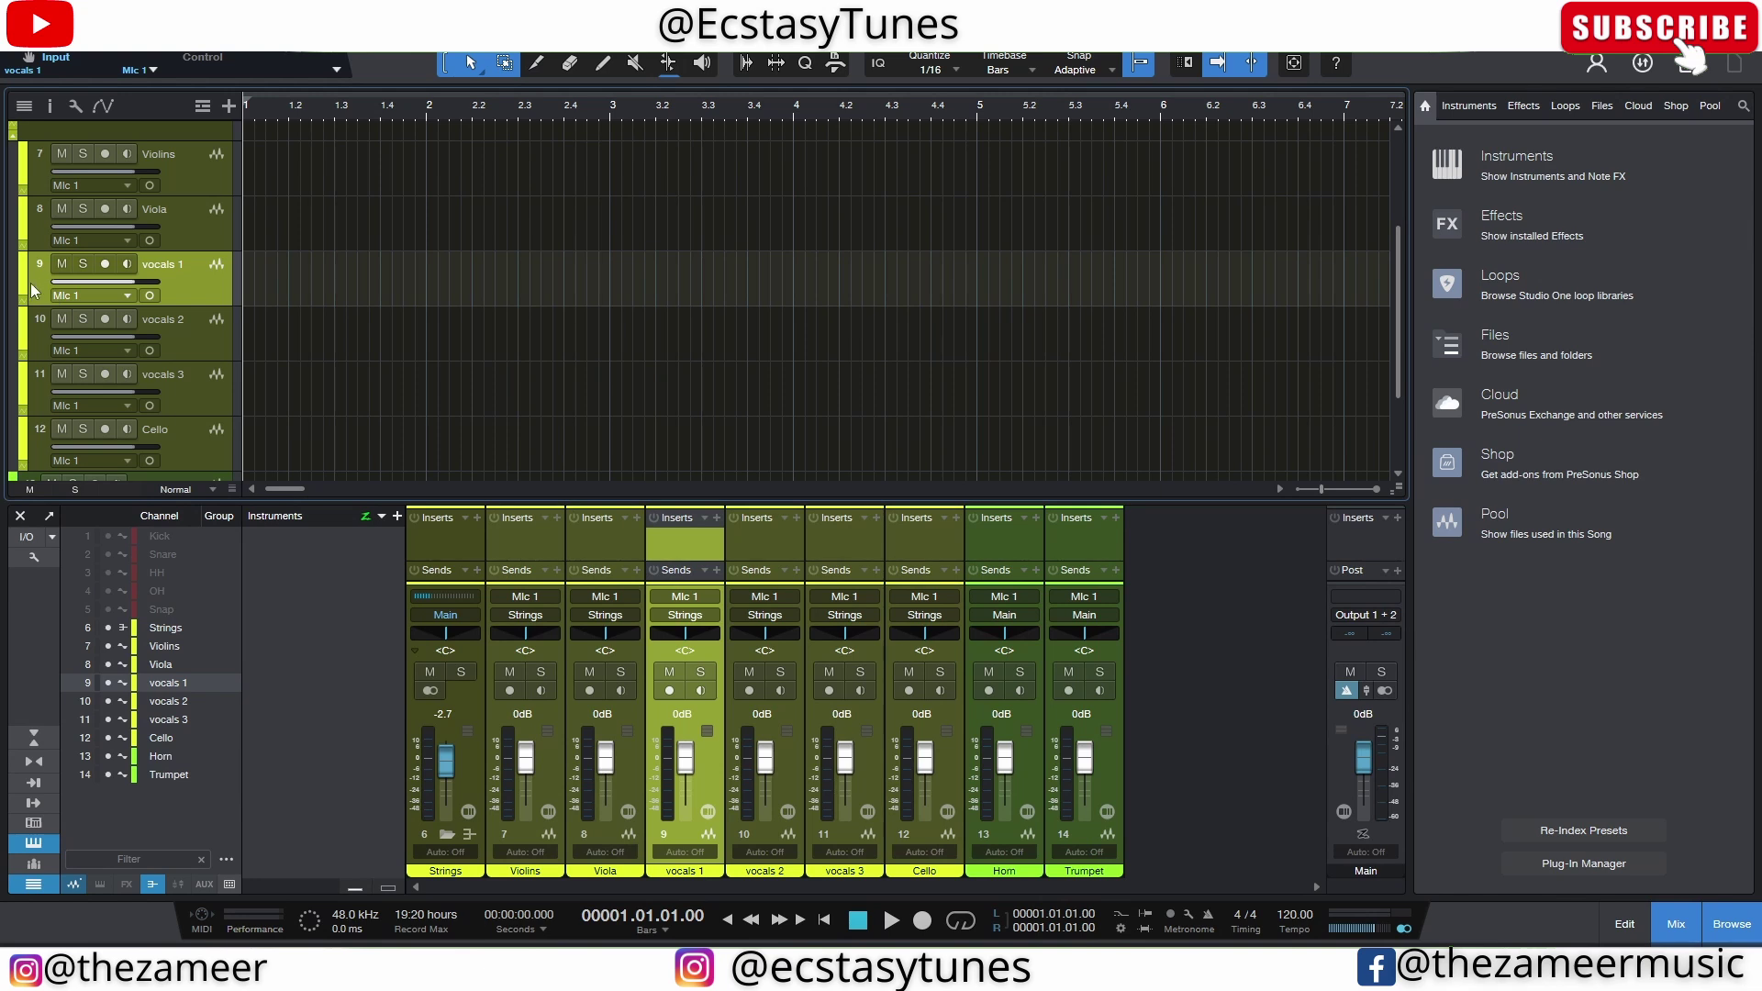
pyautogui.click(205, 348)
pyautogui.click(206, 391)
pyautogui.click(199, 335)
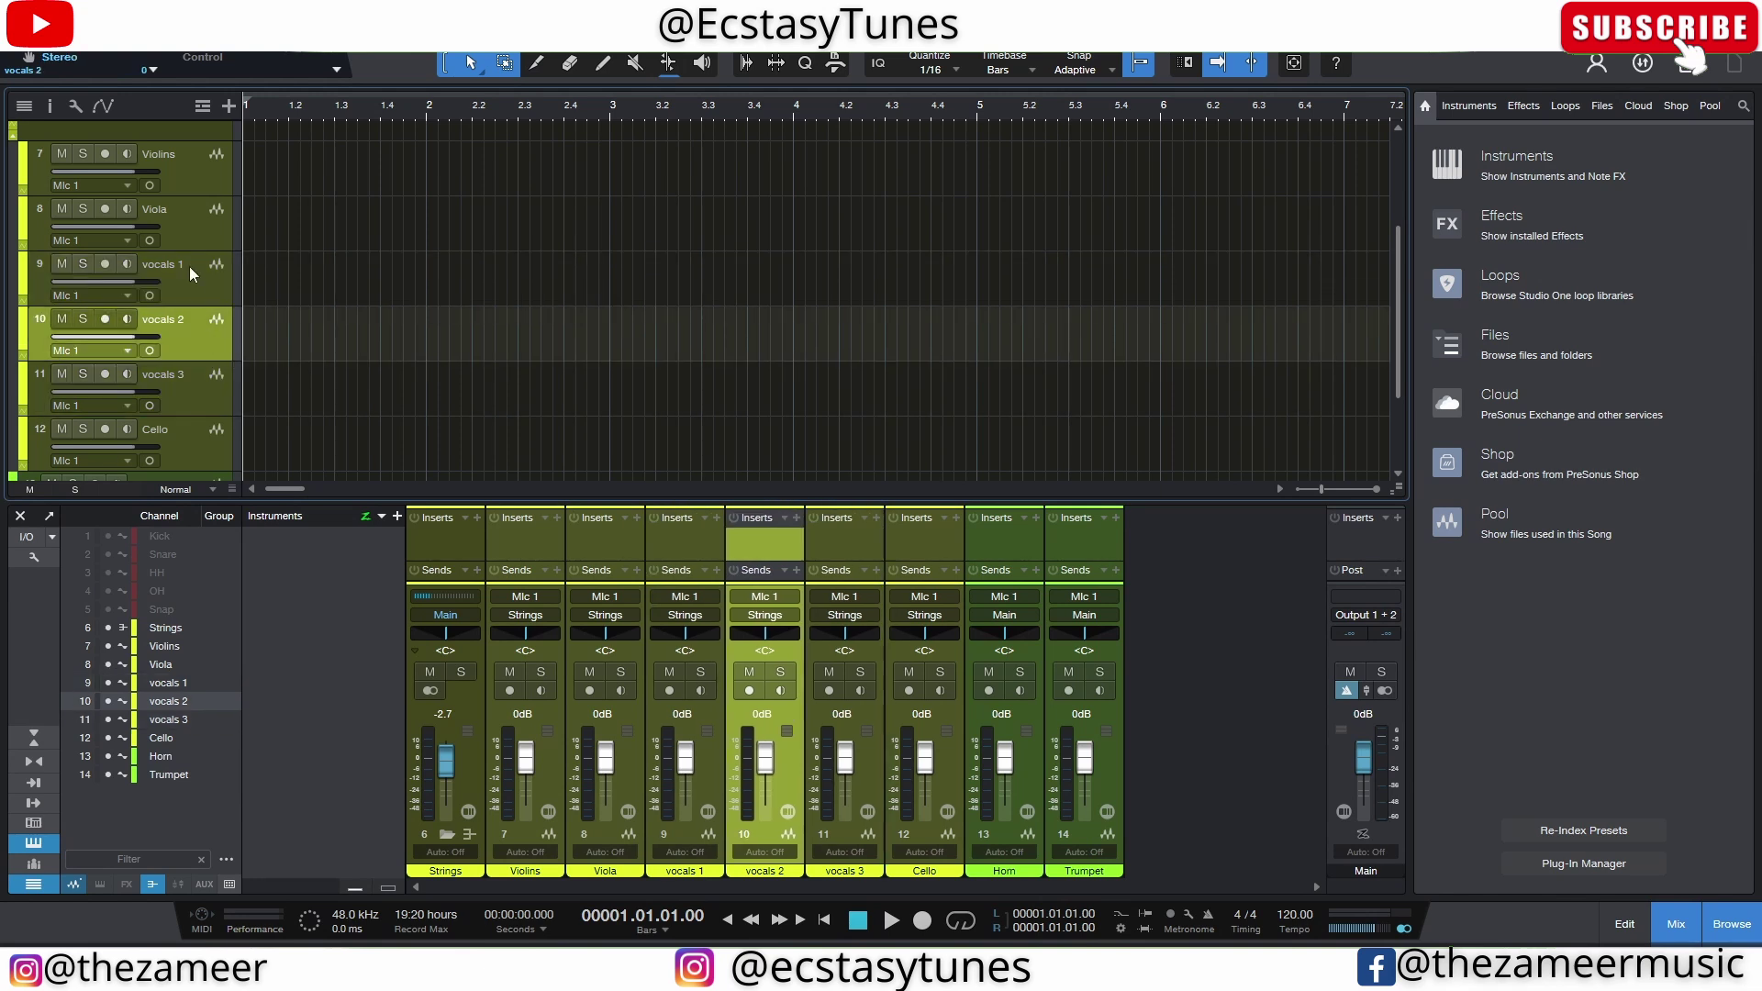
pyautogui.click(189, 266)
pyautogui.scroll(2, 158, 168)
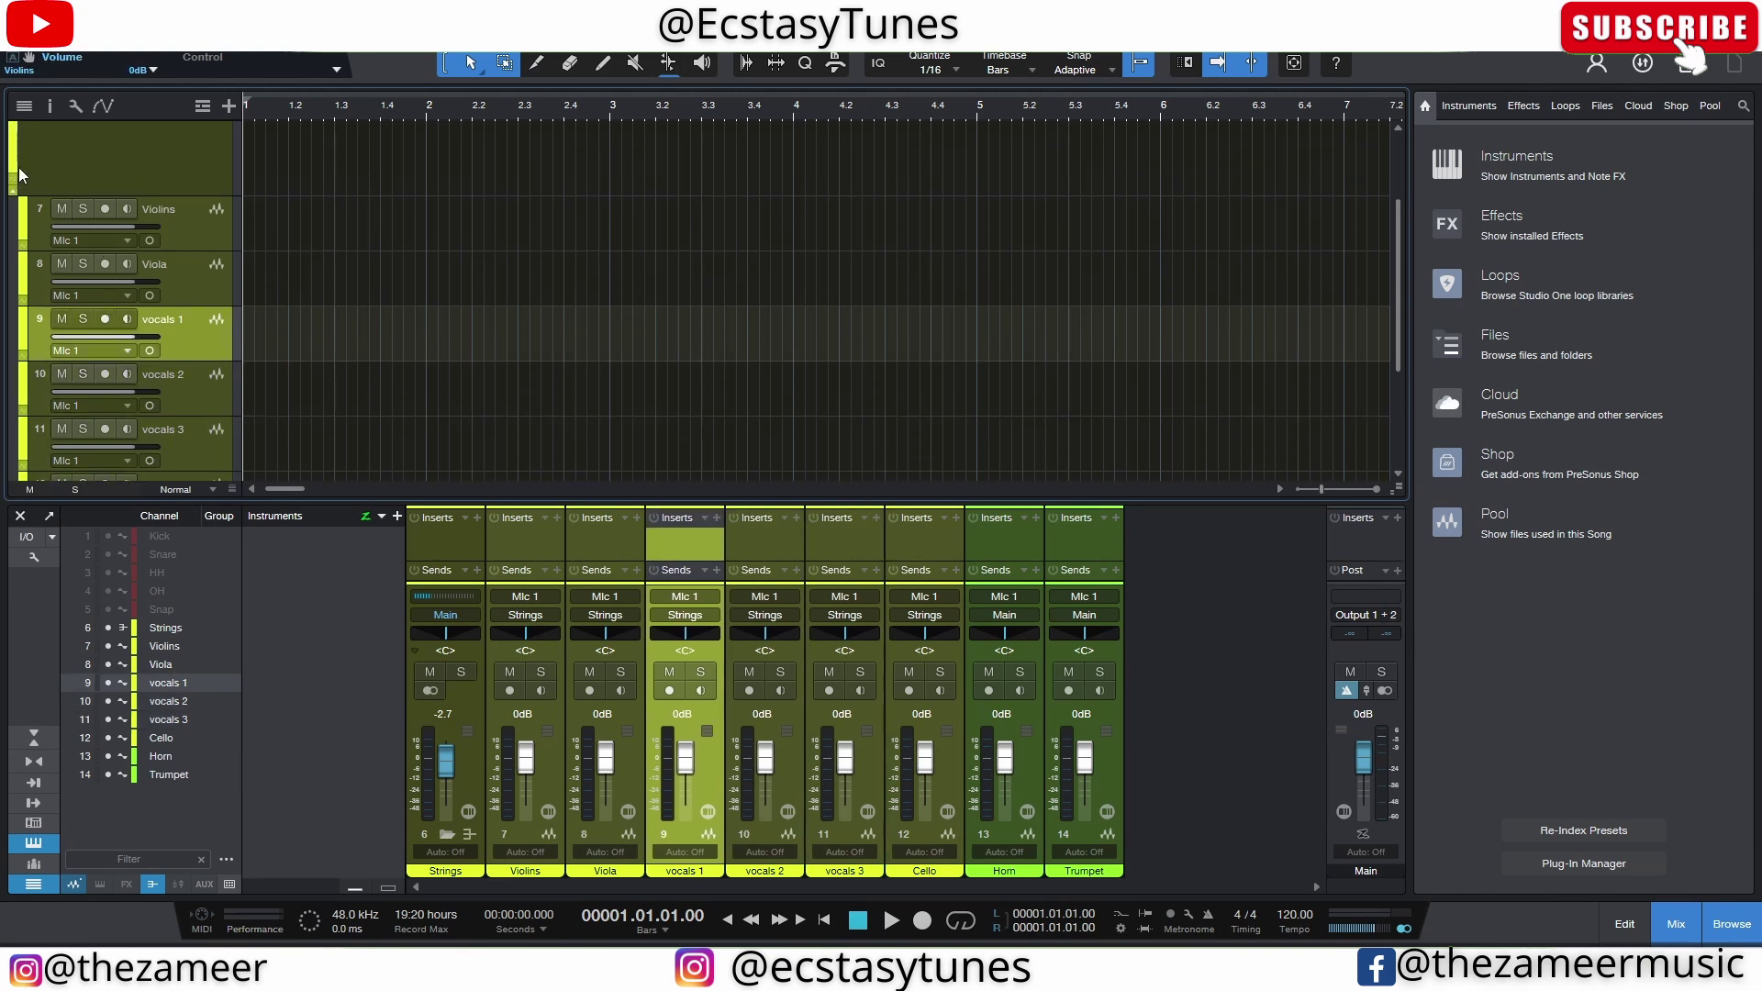
pyautogui.scroll(-1, 198, 263)
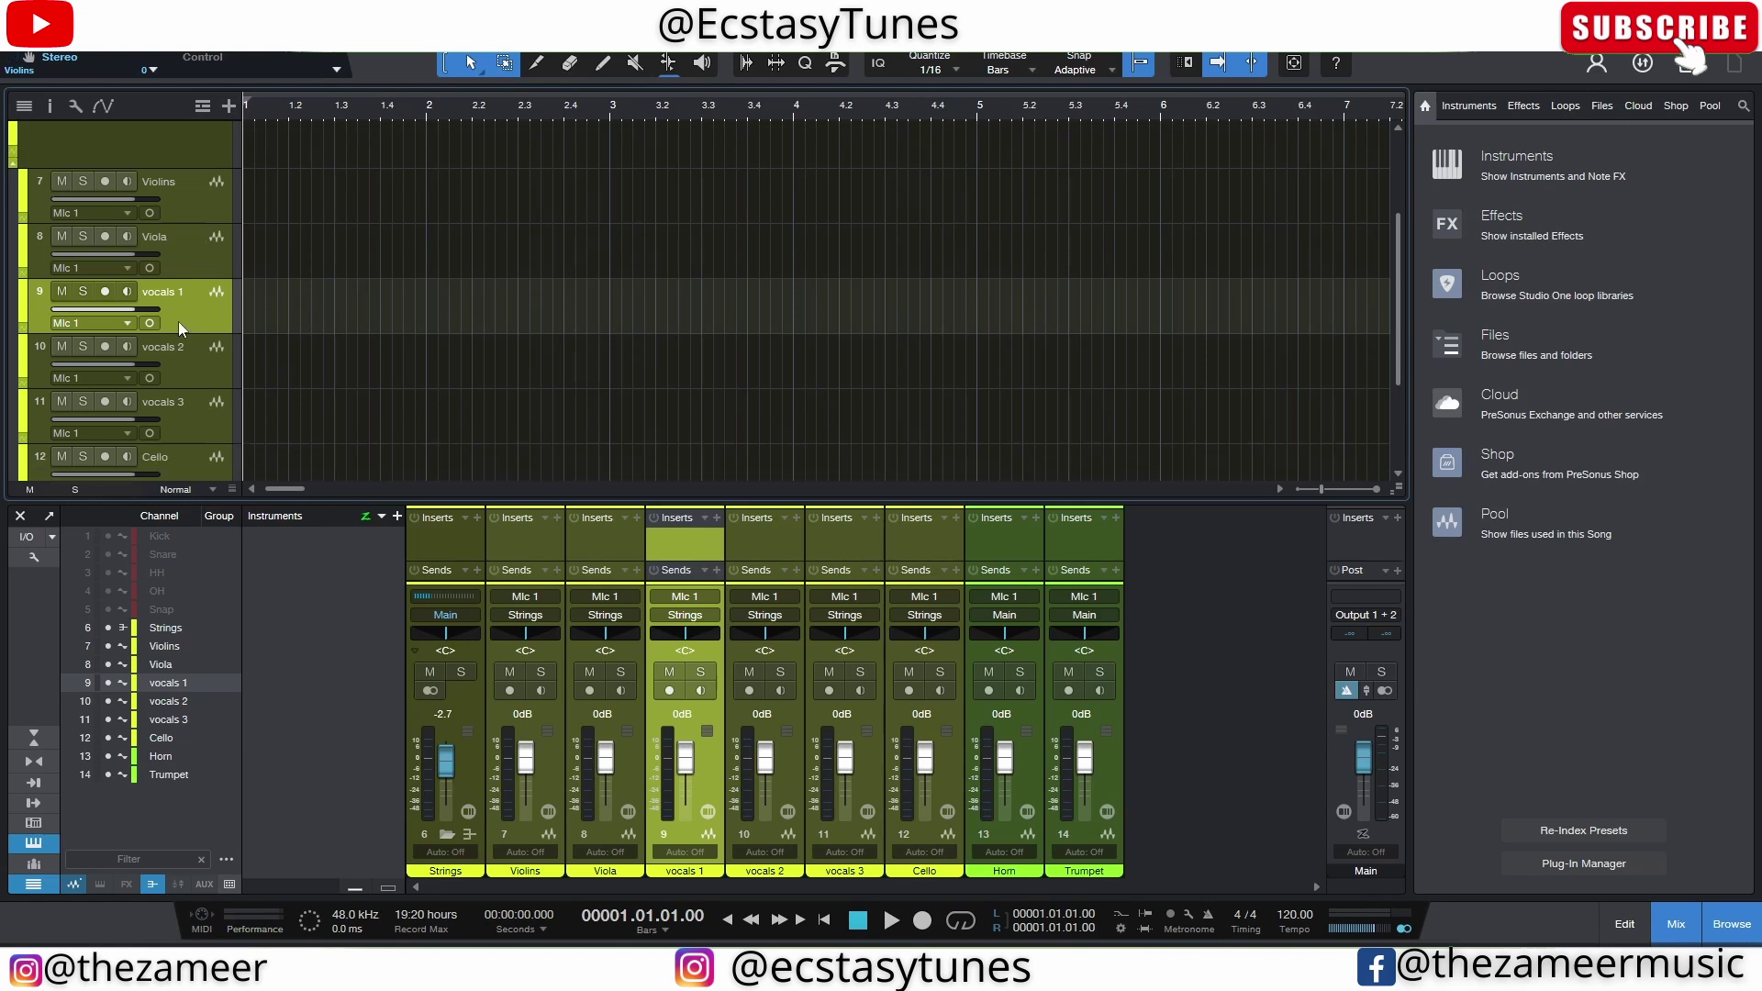
pyautogui.scroll(-1, 178, 329)
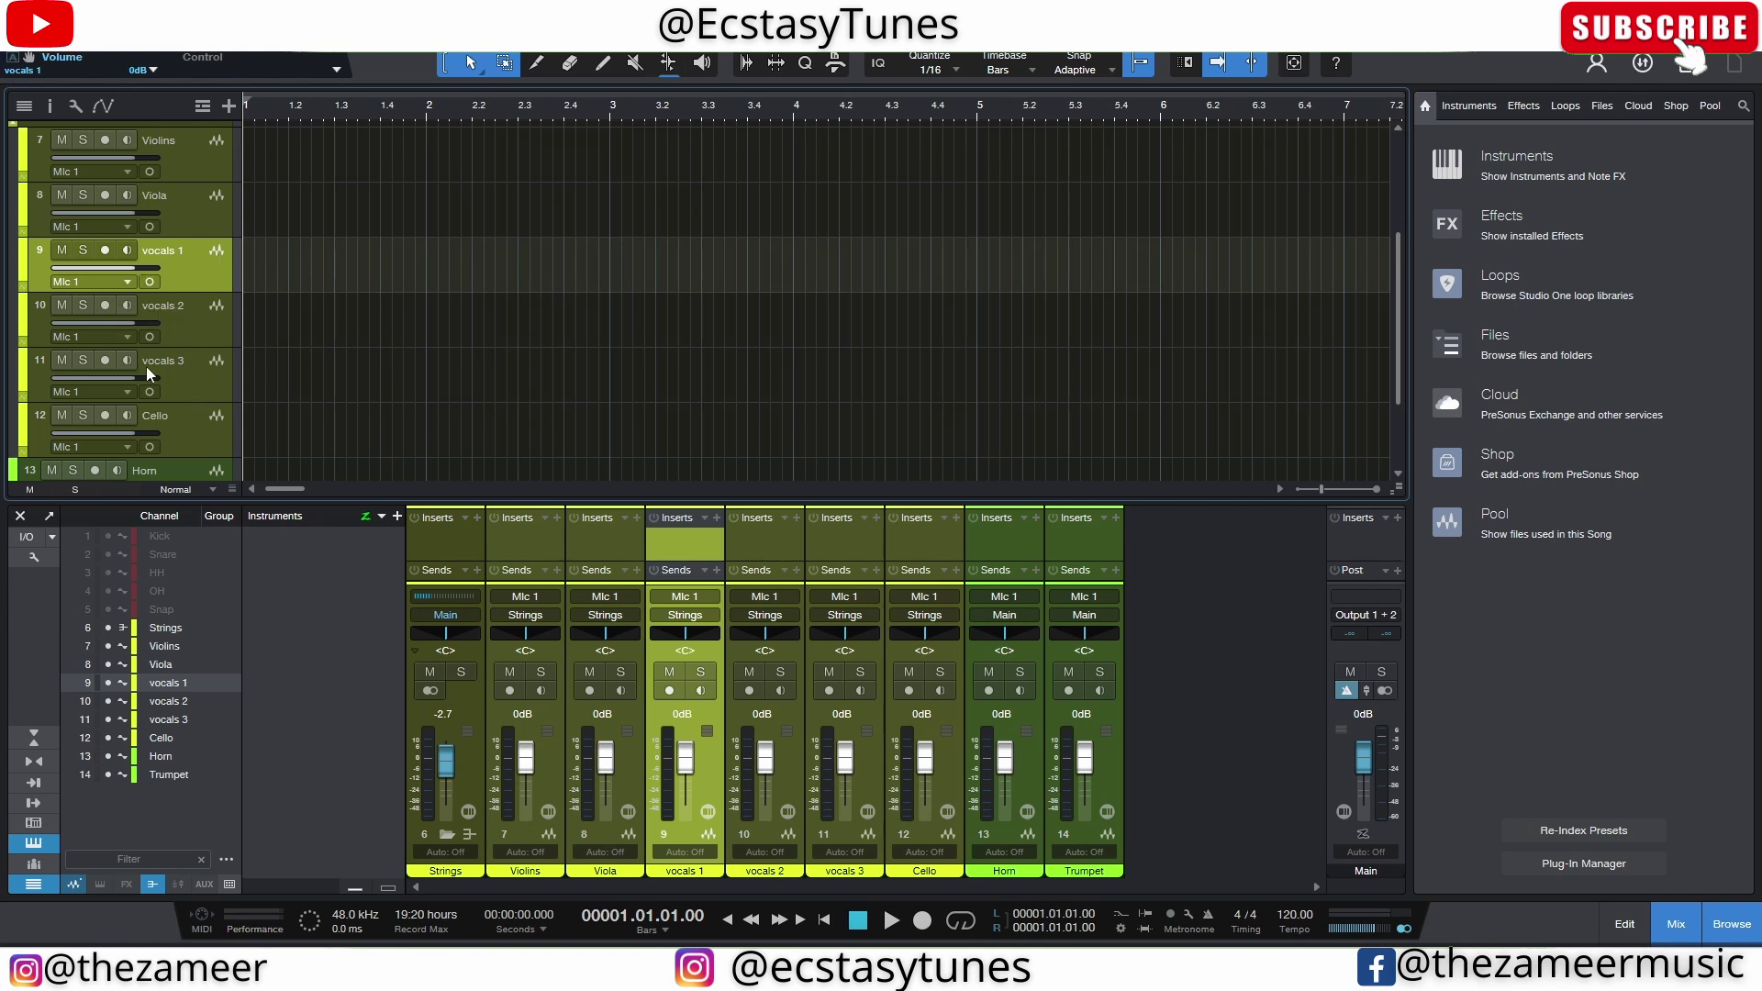
pyautogui.scroll(3, 92, 216)
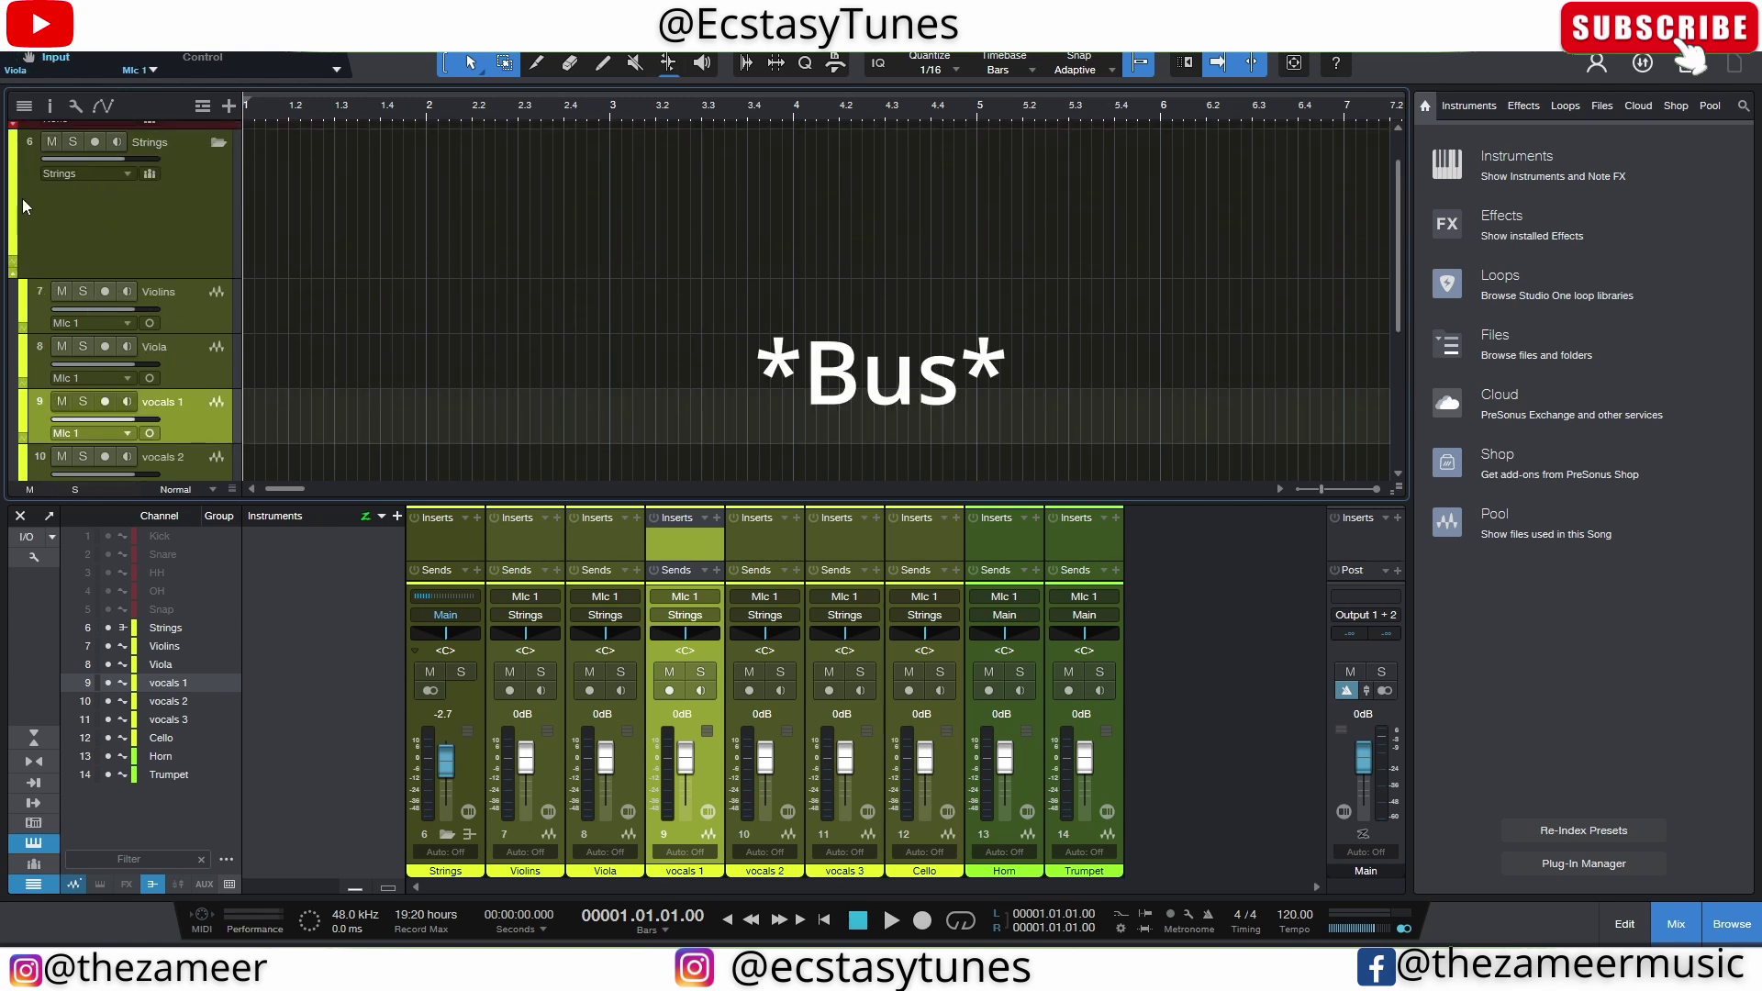
pyautogui.scroll(-1, 177, 215)
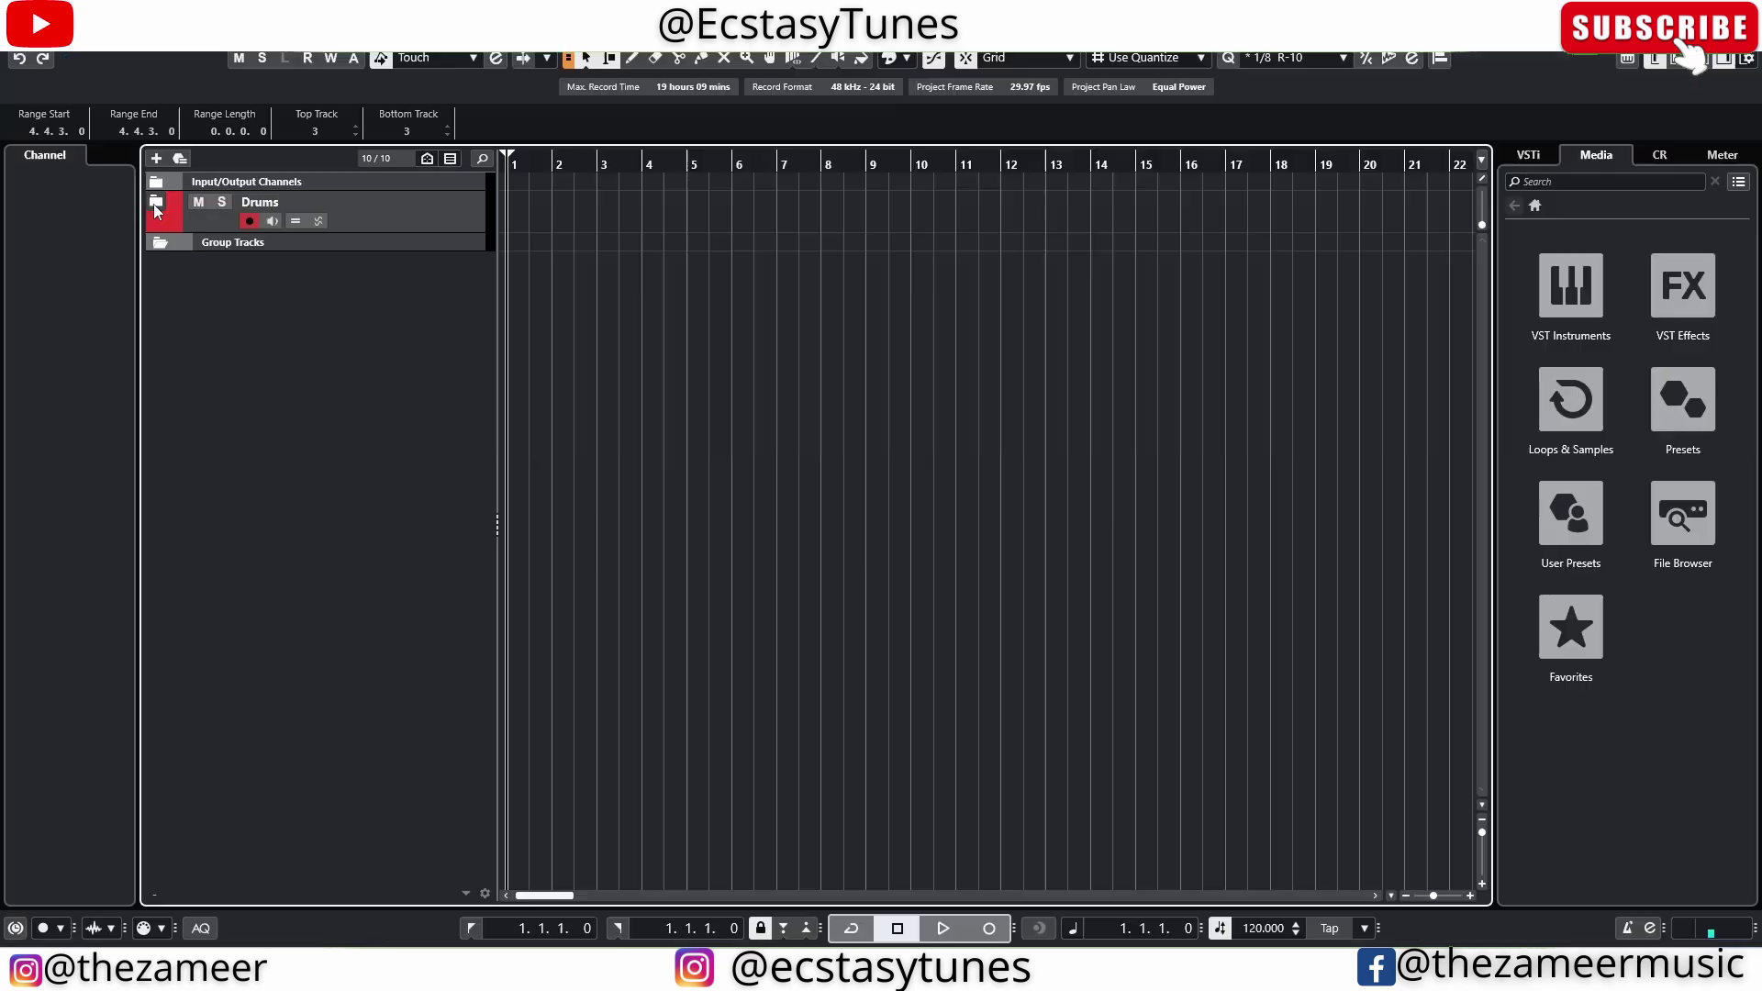
# Switch to Cubase, expand the Drums folder and add one stereo audio track
pyautogui.click(154, 205)
pyautogui.click(154, 205)
pyautogui.click(154, 206)
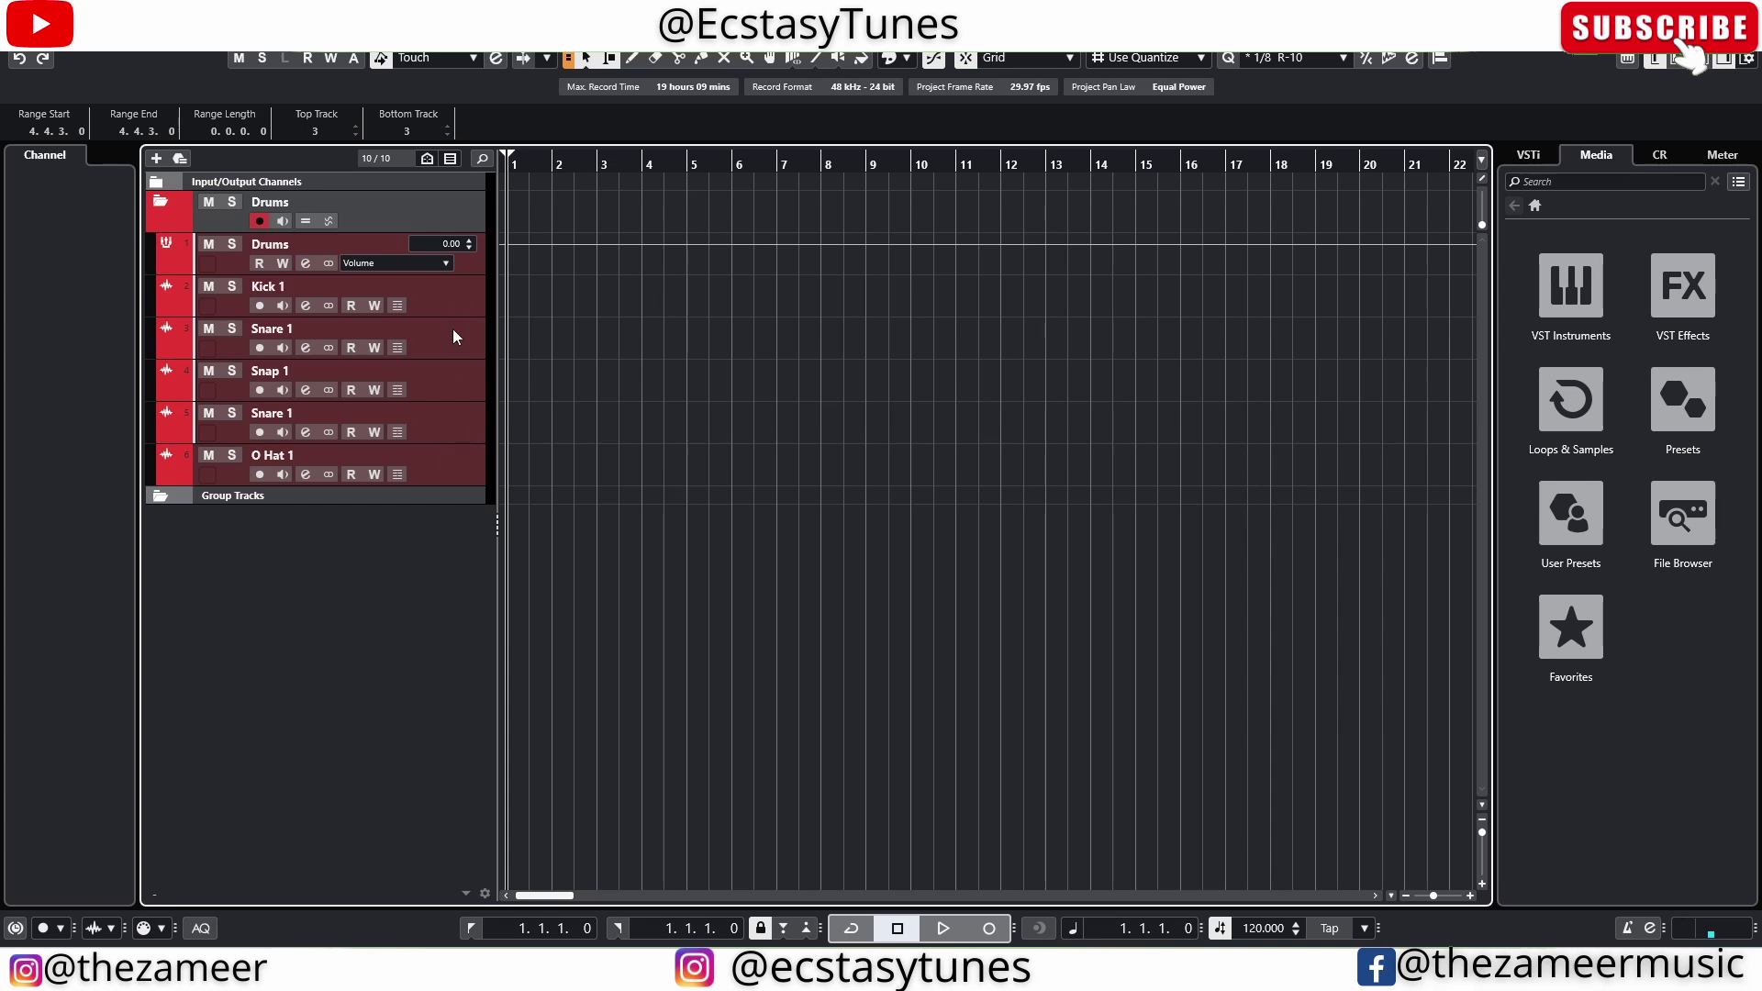
pyautogui.click(156, 159)
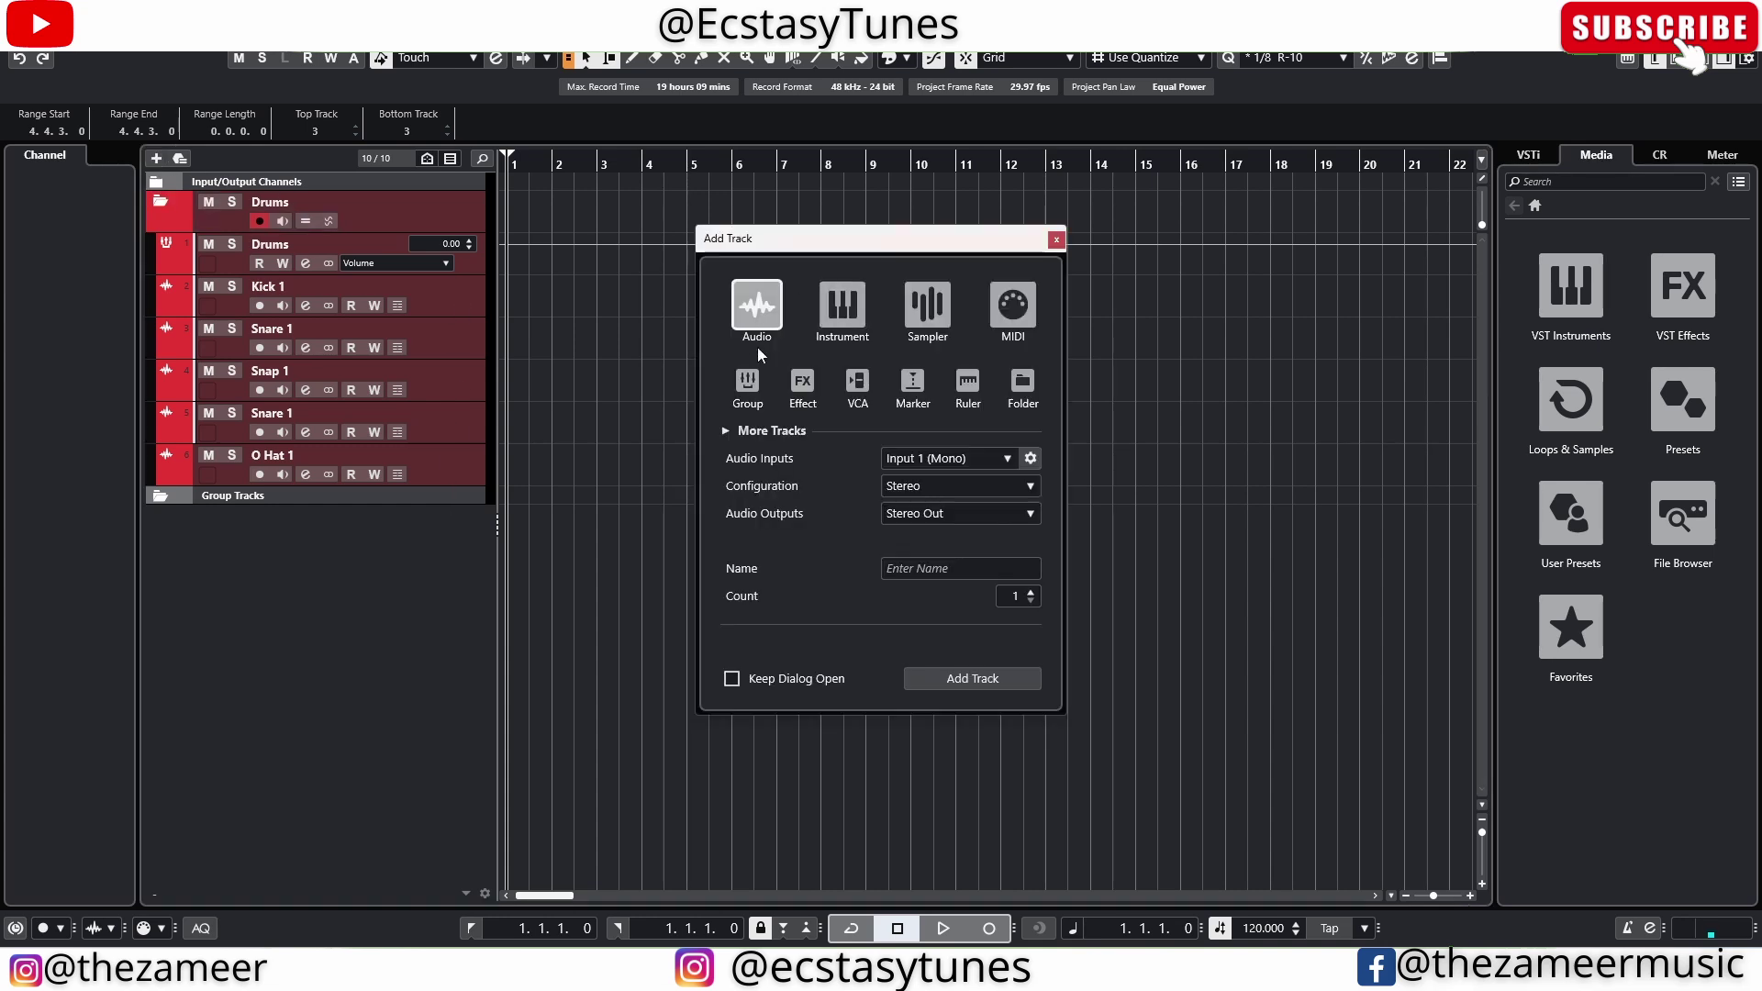
pyautogui.click(1031, 677)
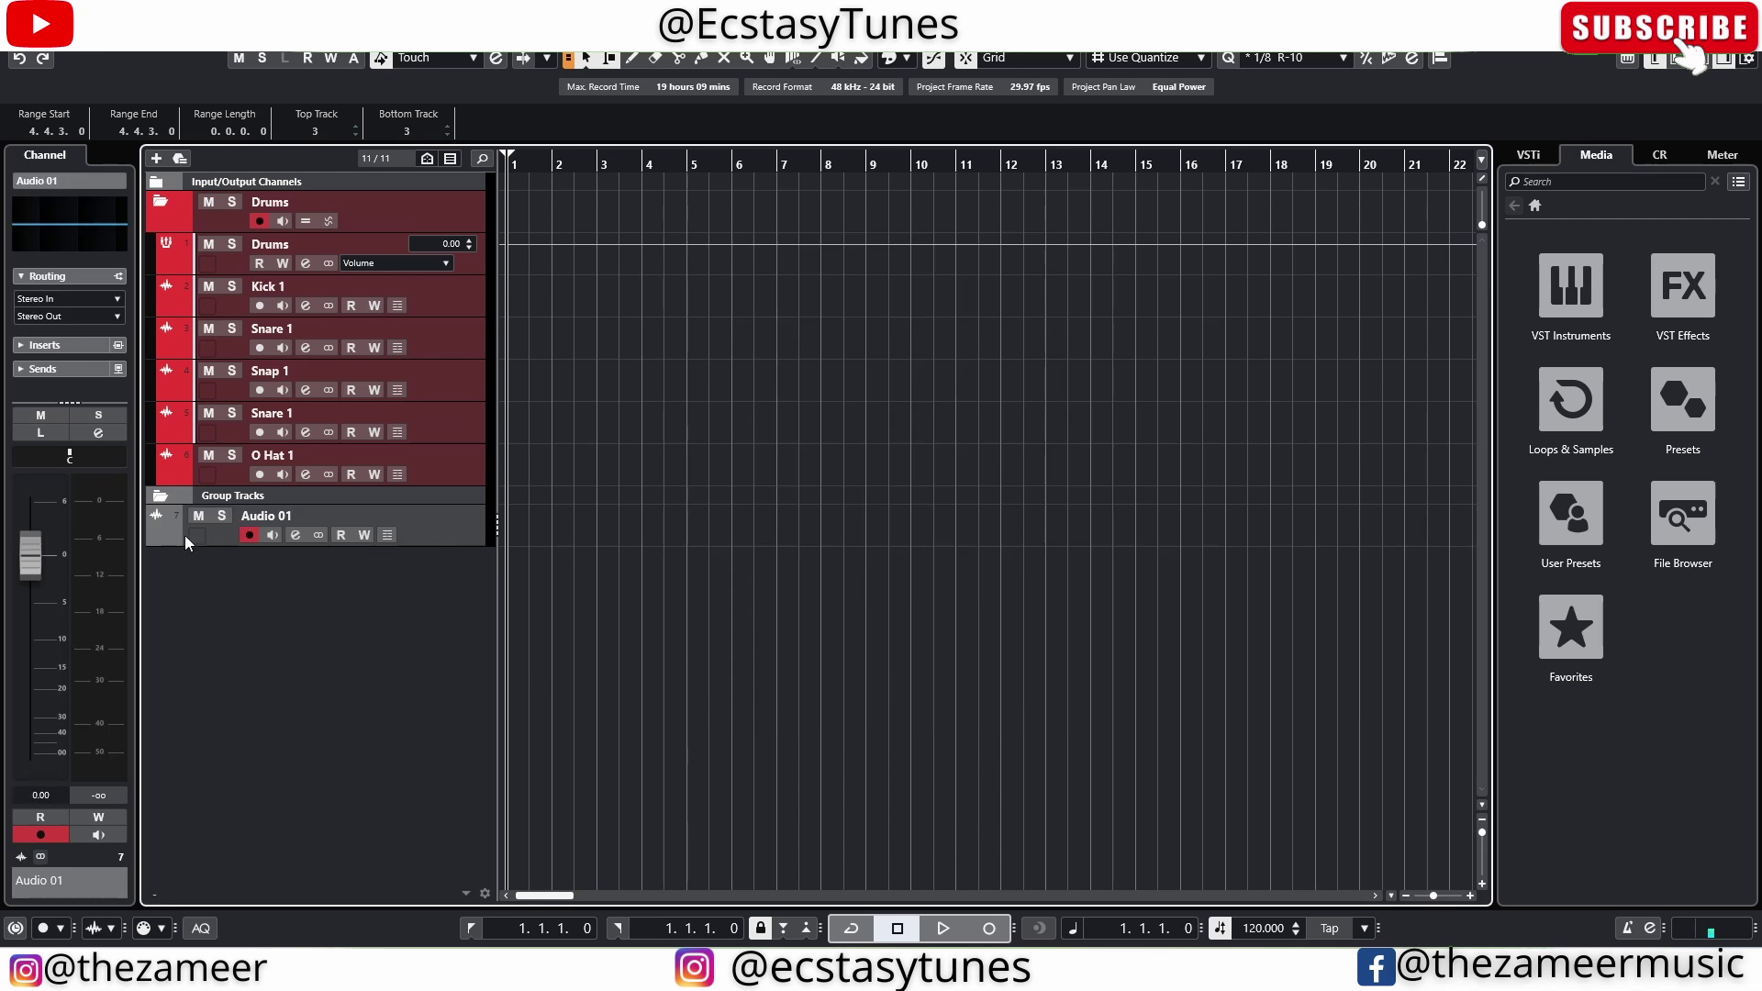
# Move the Audio 01 track into the Drums folder above O Hat 1 and compare its output routing with the neighbouring drum tracks
pyautogui.moveTo(451, 534); pyautogui.dragTo(452, 481)
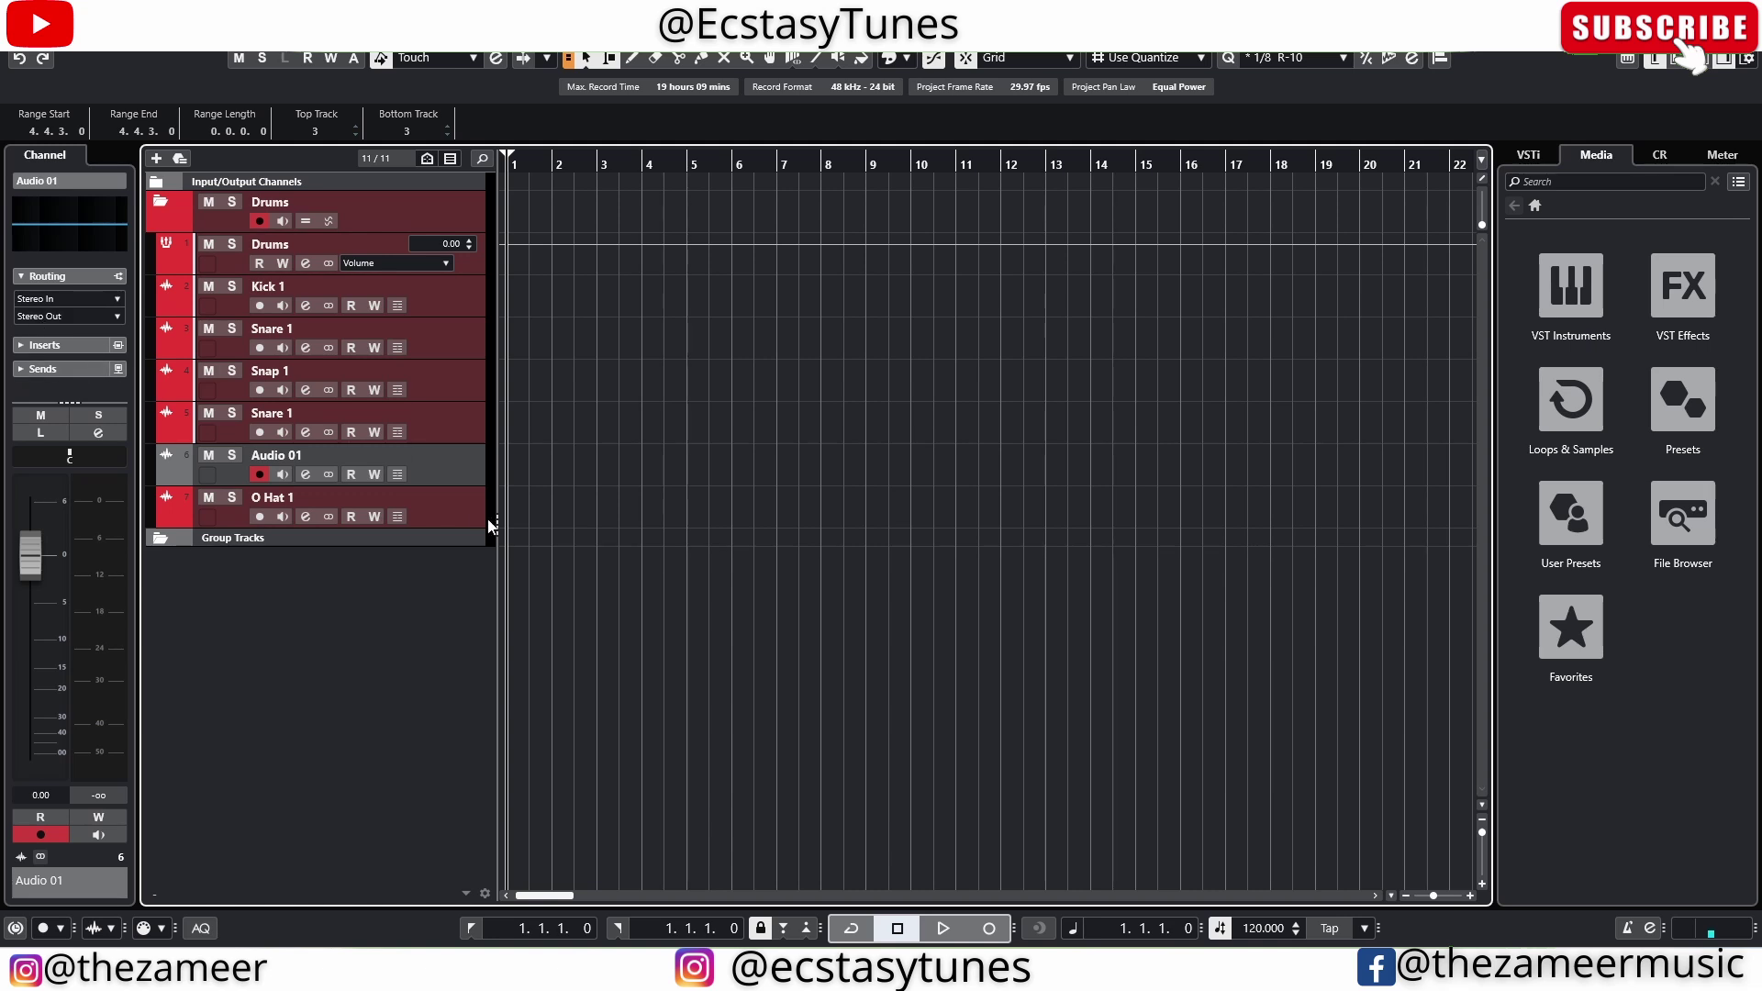
pyautogui.click(459, 426)
pyautogui.click(460, 389)
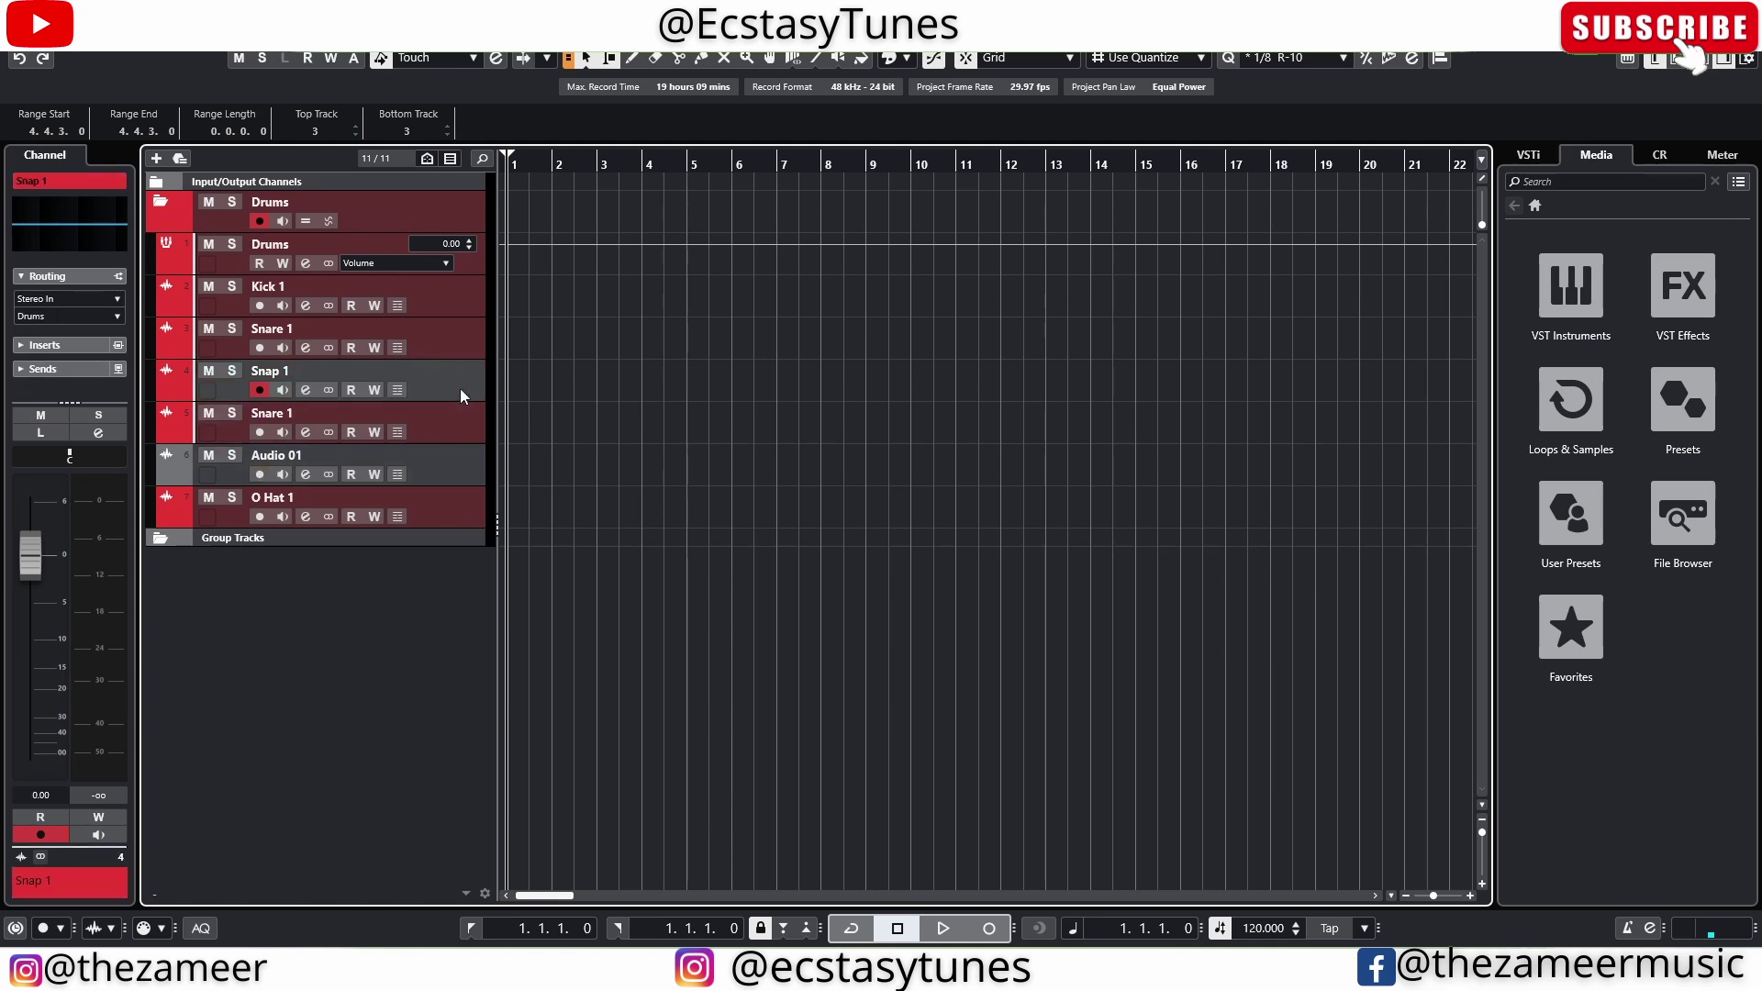
pyautogui.click(464, 336)
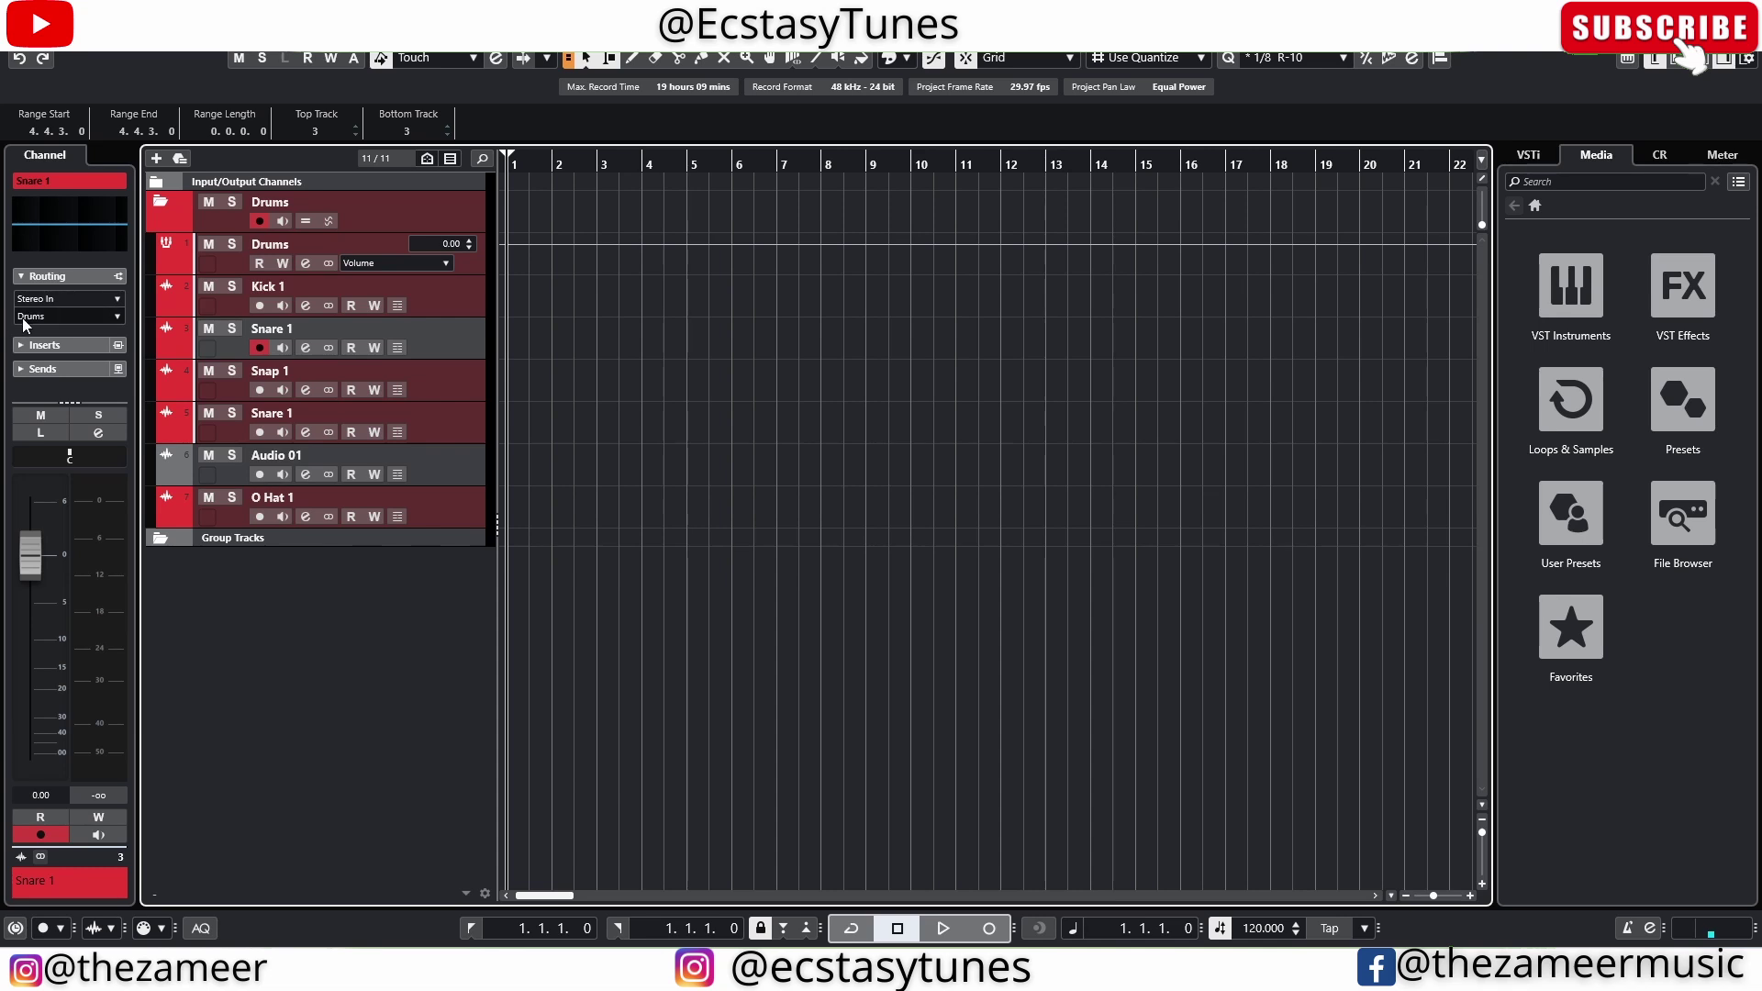
pyautogui.click(461, 425)
pyautogui.click(442, 466)
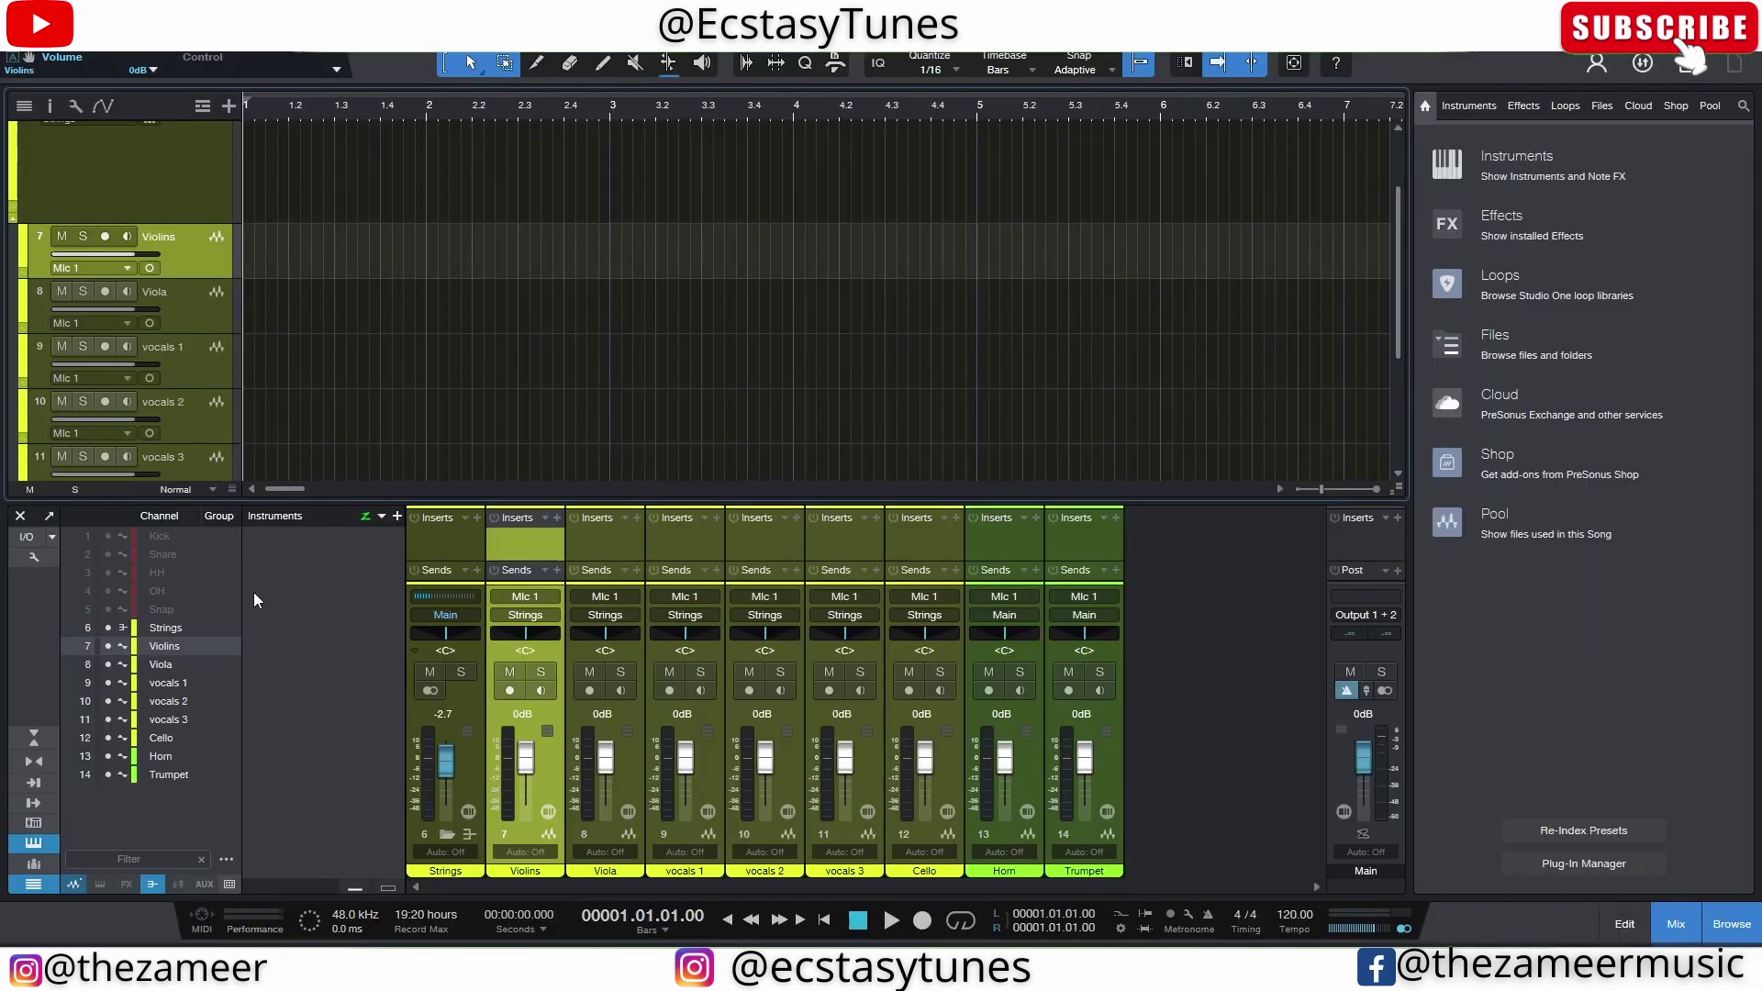
# Switch to Studio One and move the Horn and Trumpet tracks together into the Strings folder between vocals 3 and Cello
pyautogui.scroll(-3, 267, 375)
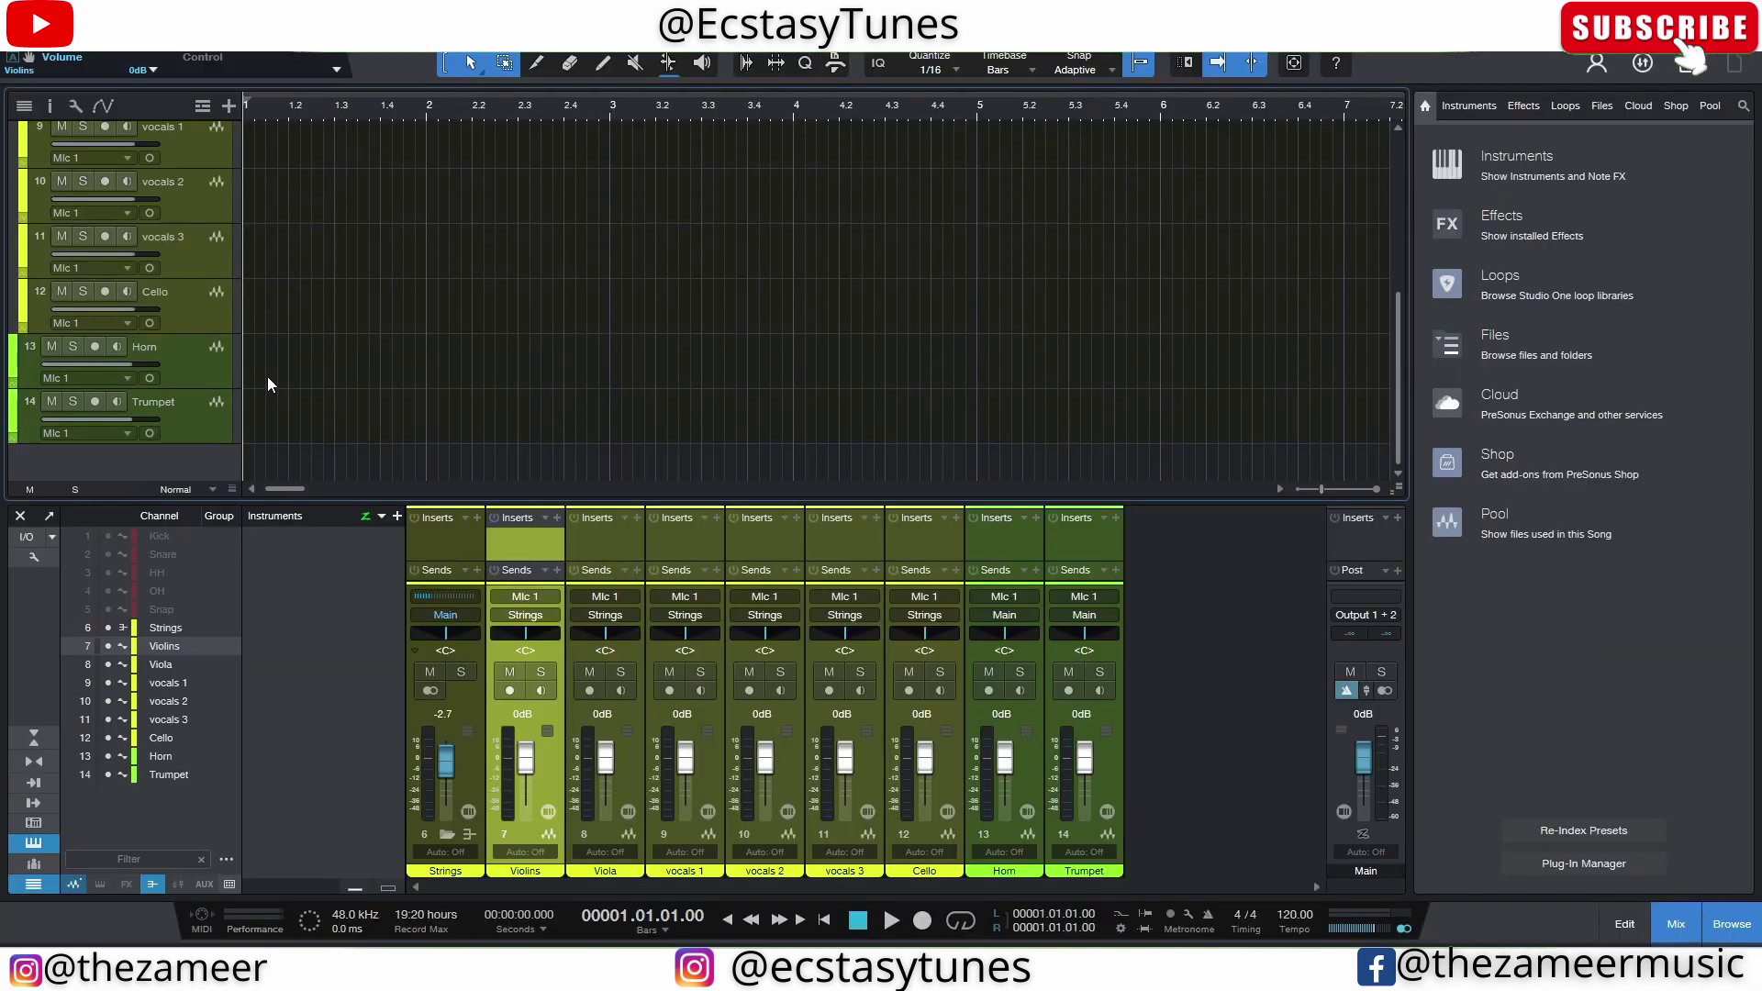
pyautogui.click(186, 417)
pyautogui.click(183, 359)
pyautogui.click(199, 428)
pyautogui.click(199, 385)
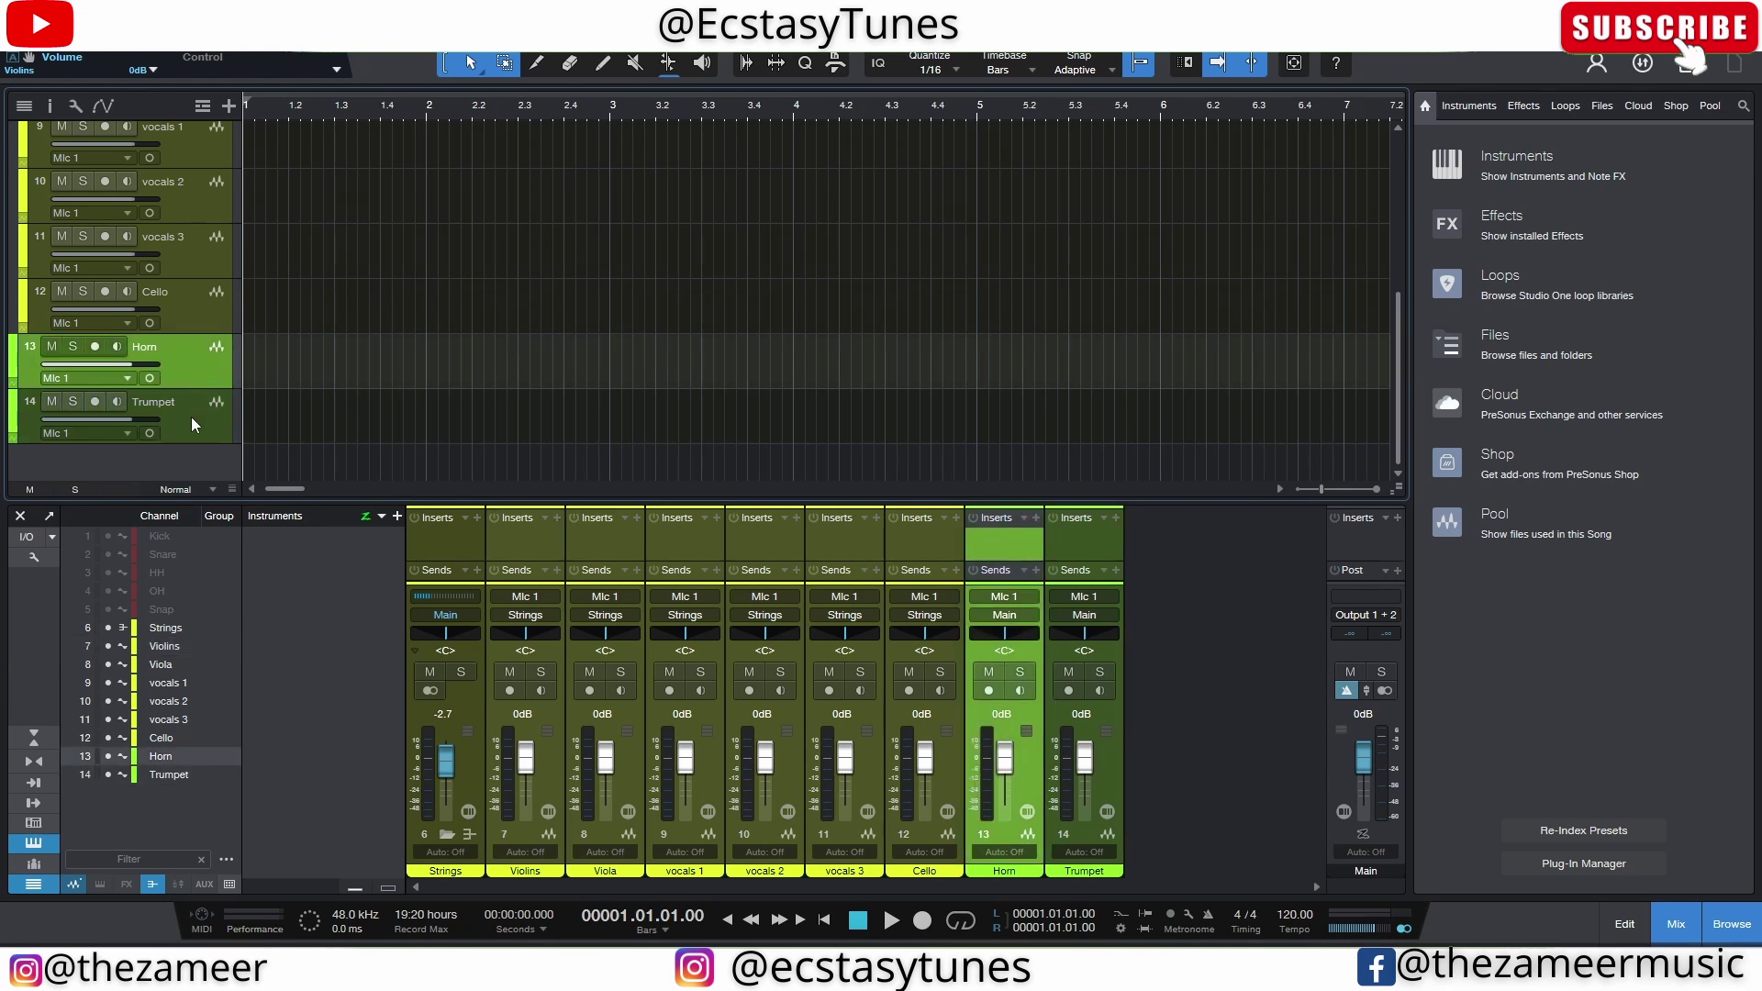
pyautogui.keyDown('shift'); pyautogui.click(191, 427); pyautogui.keyUp('shift')
pyautogui.moveTo(191, 428); pyautogui.dragTo(183, 263)
# Examine the colour and bus routing of Horn and Trumpet inside the Strings folder, finishing with the Strings folder track selected
pyautogui.scroll(-1, 177, 318)
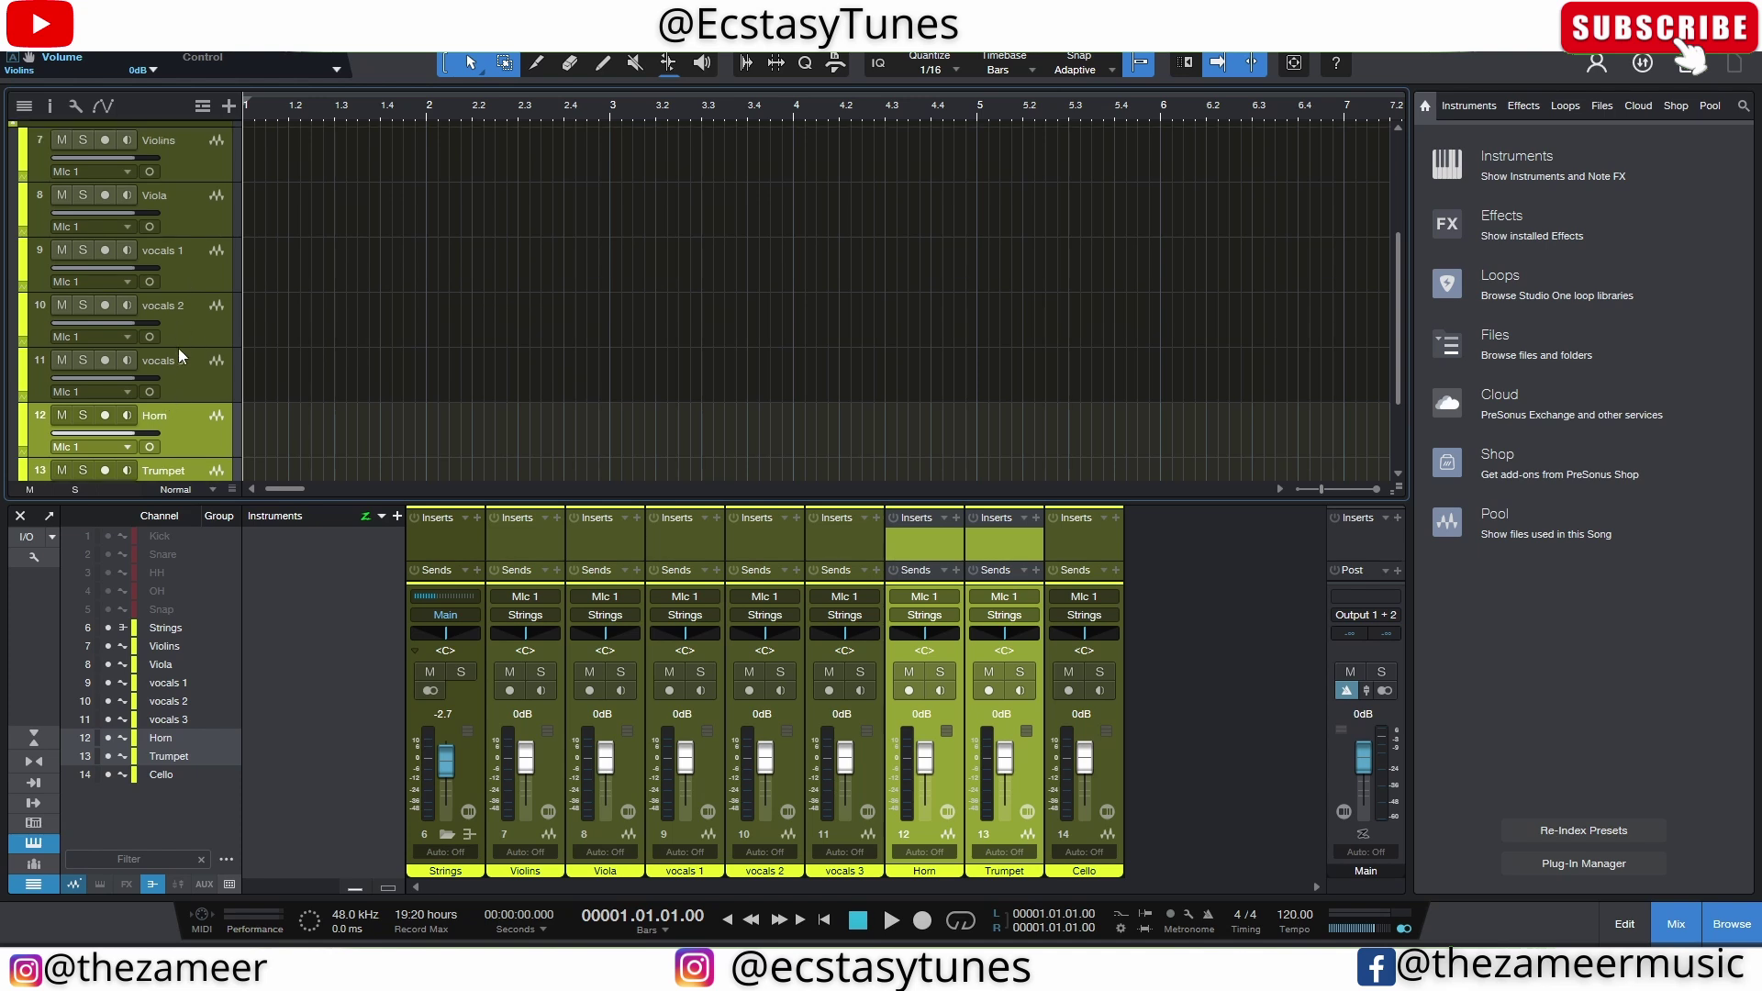
pyautogui.scroll(-1, 183, 337)
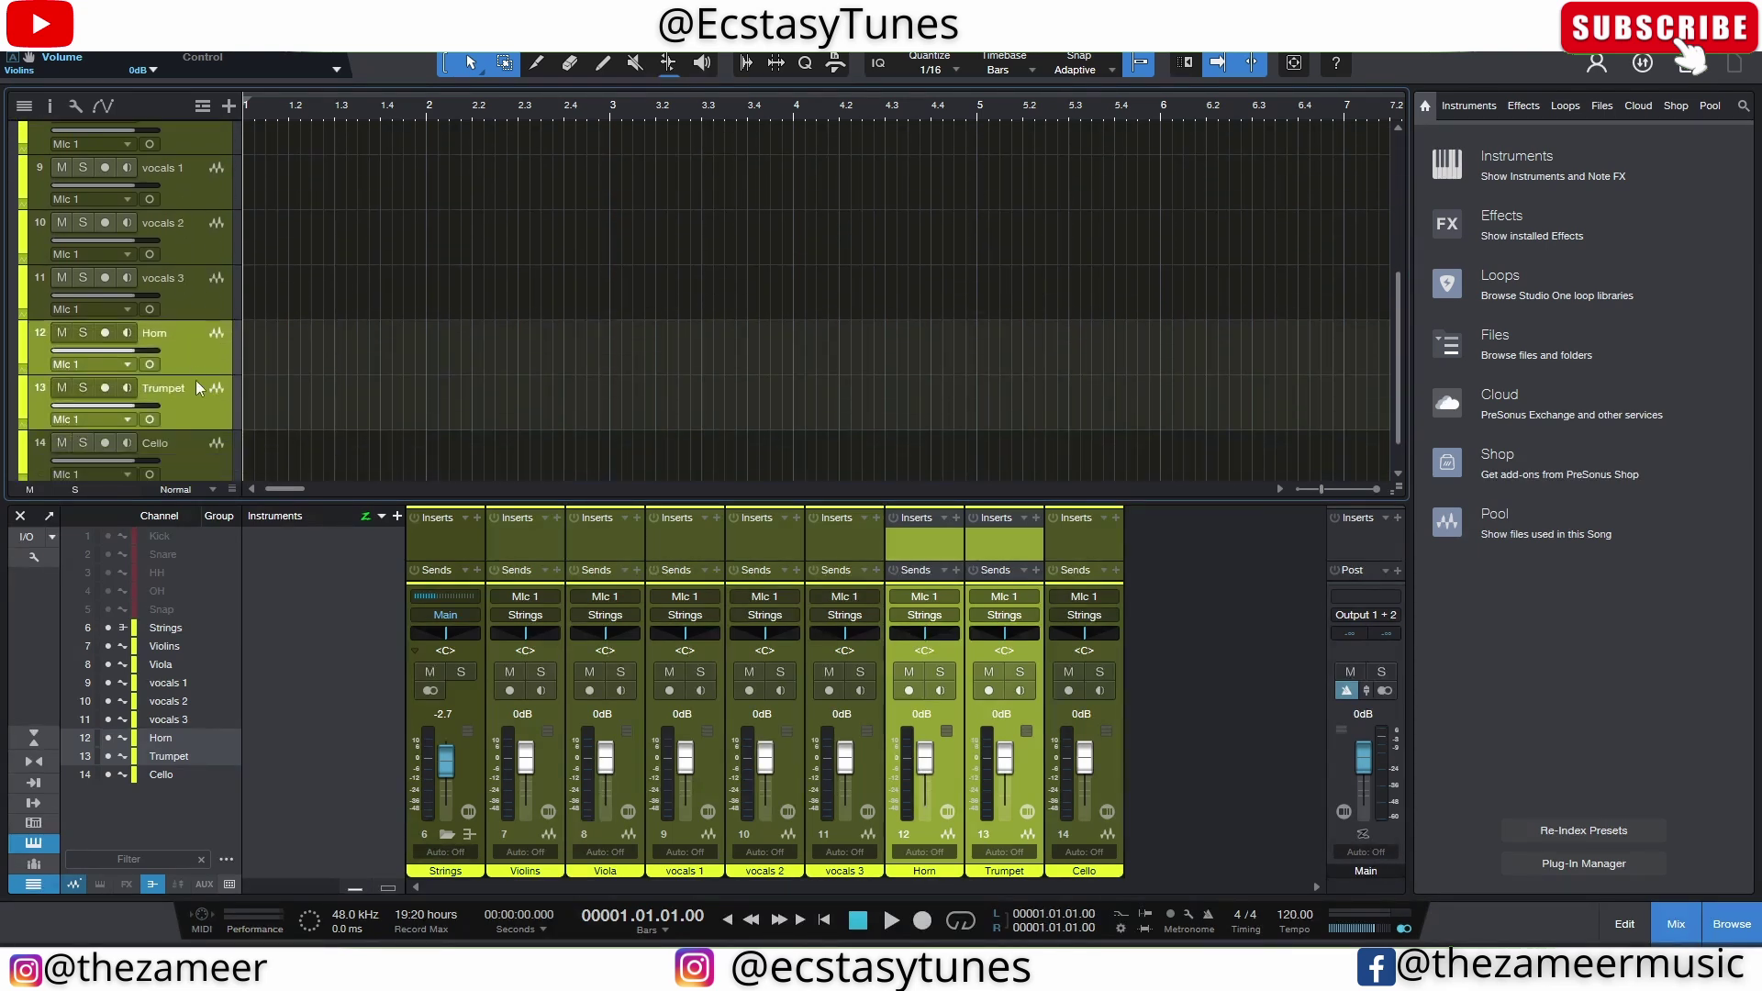
pyautogui.click(188, 408)
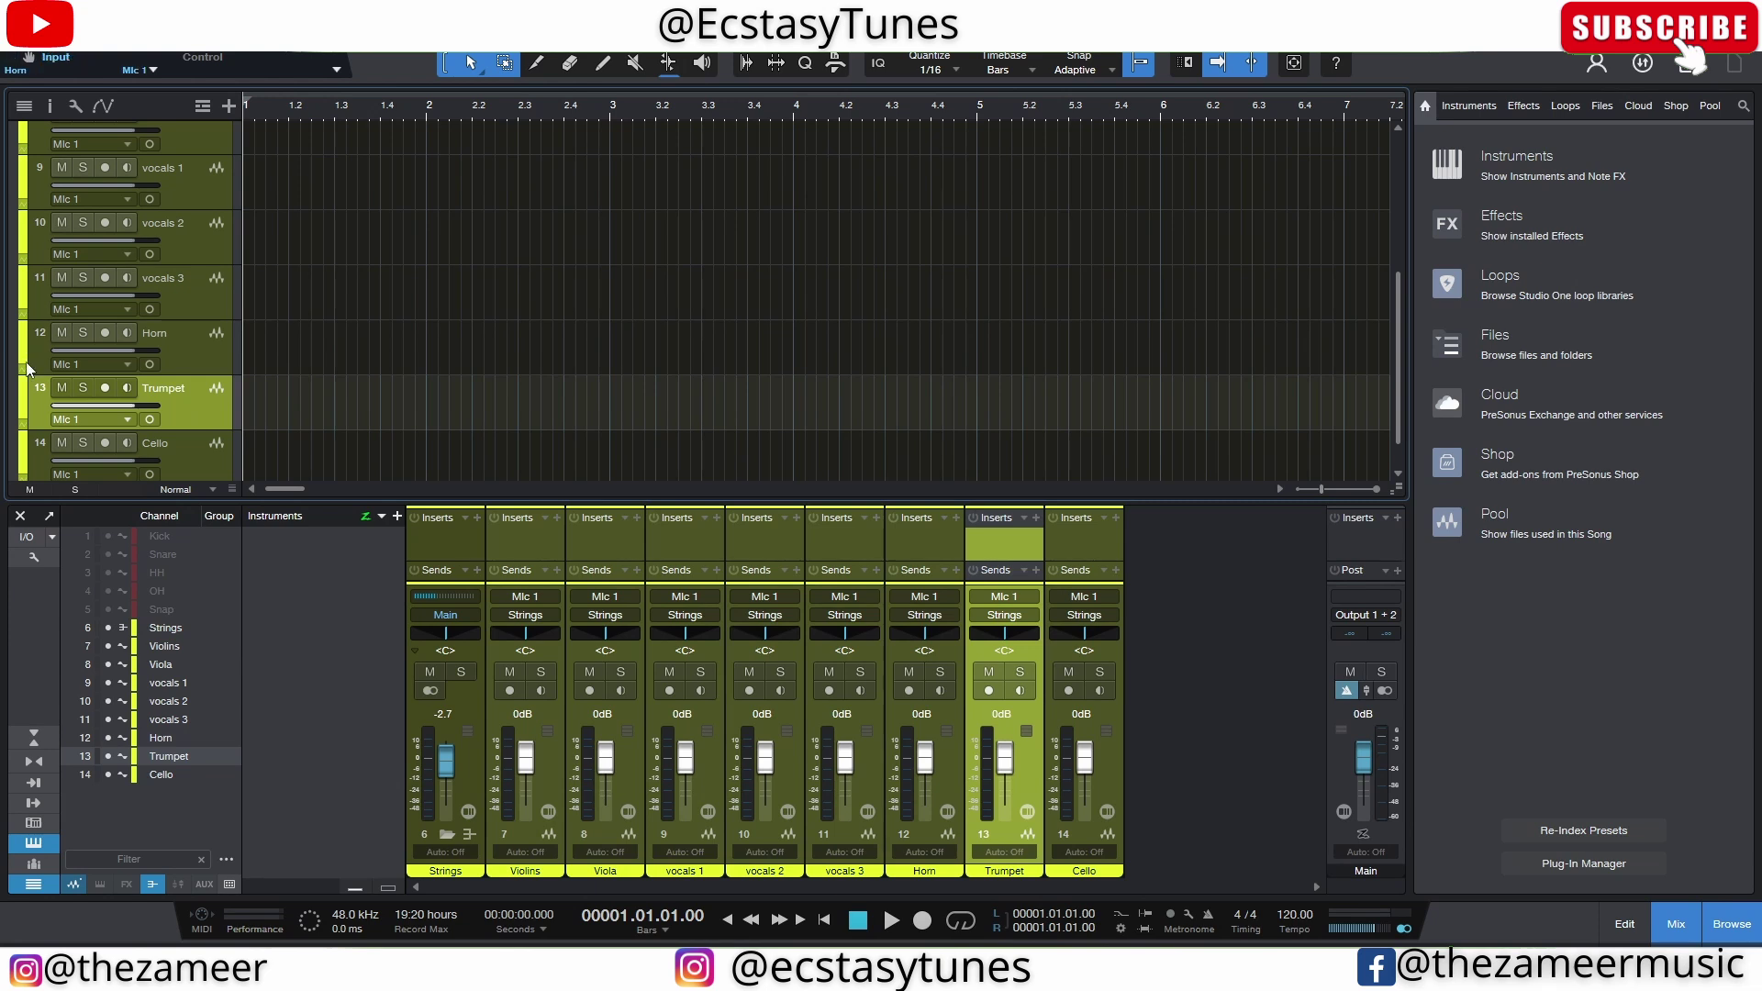
pyautogui.scroll(2, 137, 380)
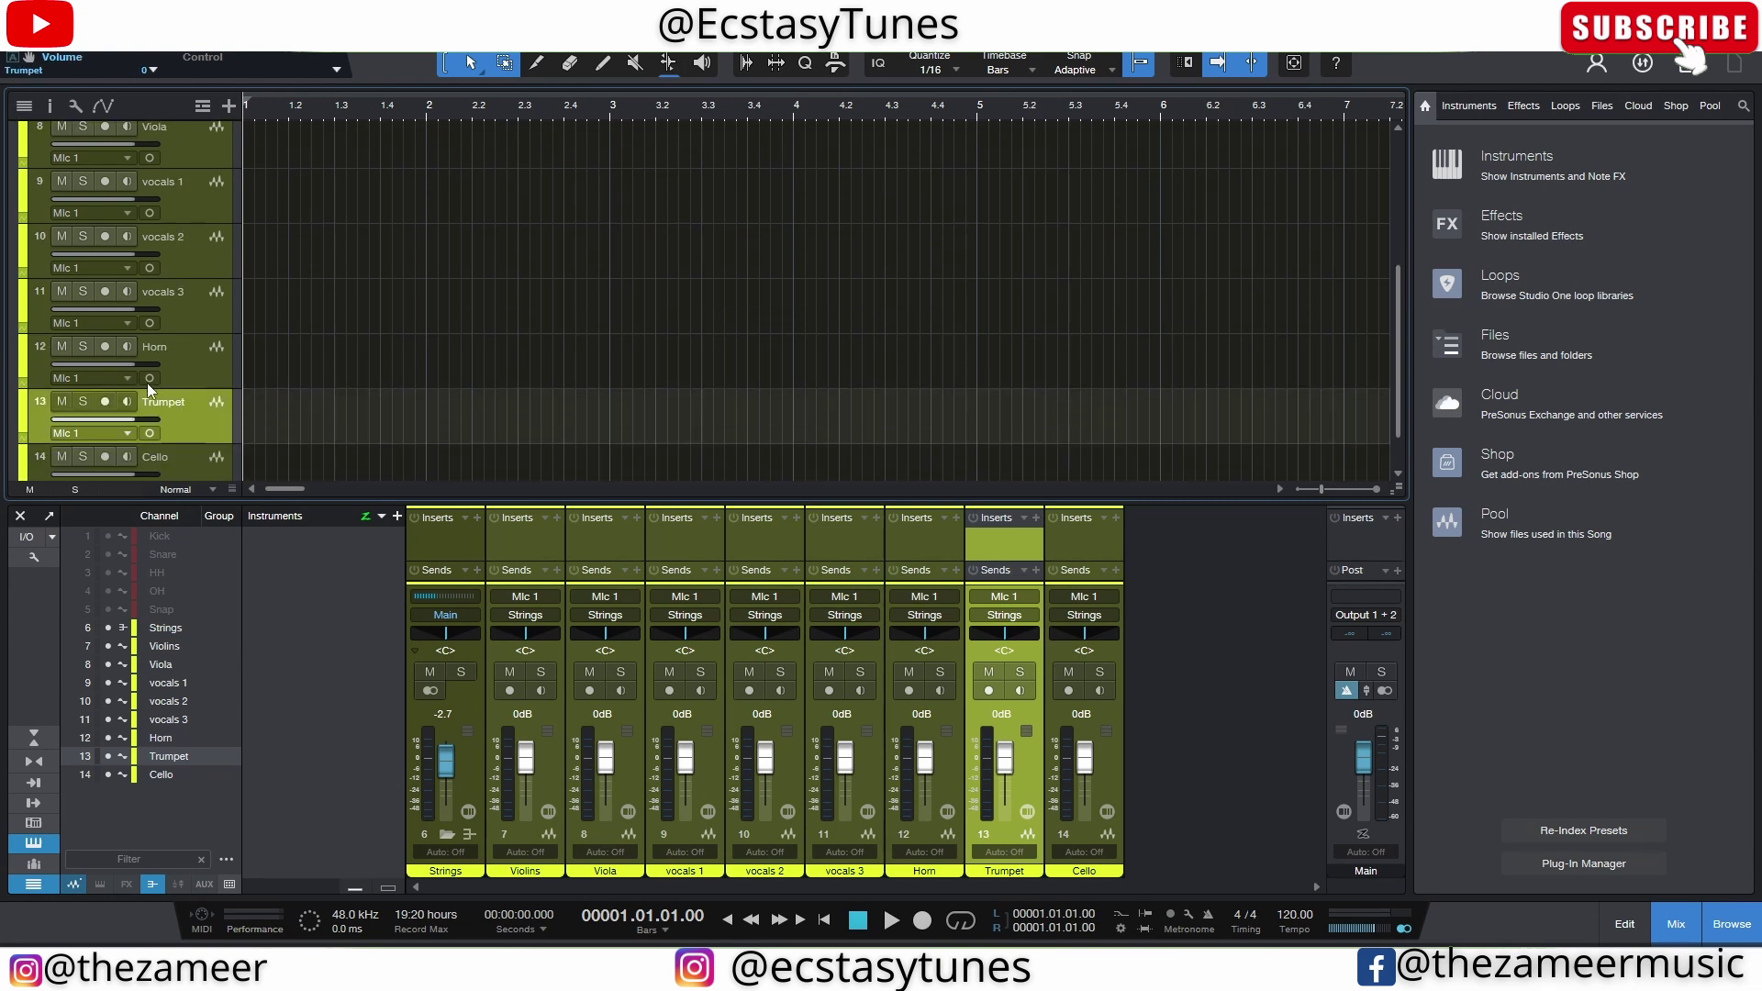
pyautogui.scroll(3, 197, 417)
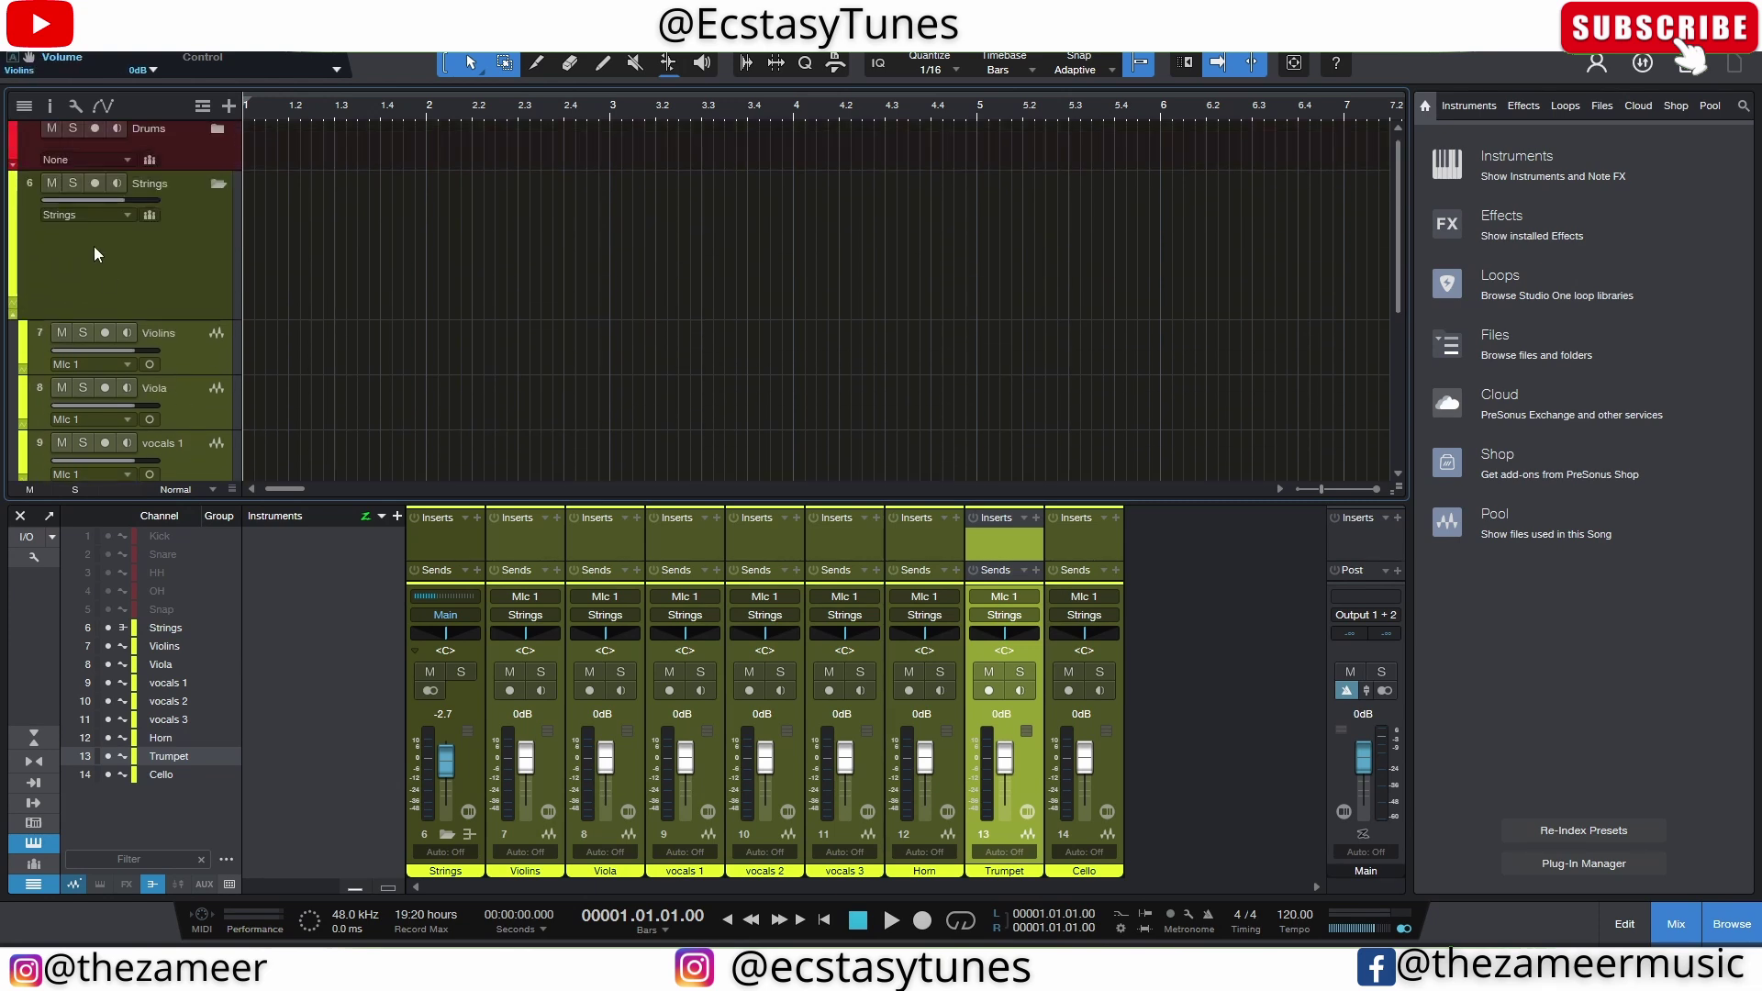
pyautogui.click(93, 247)
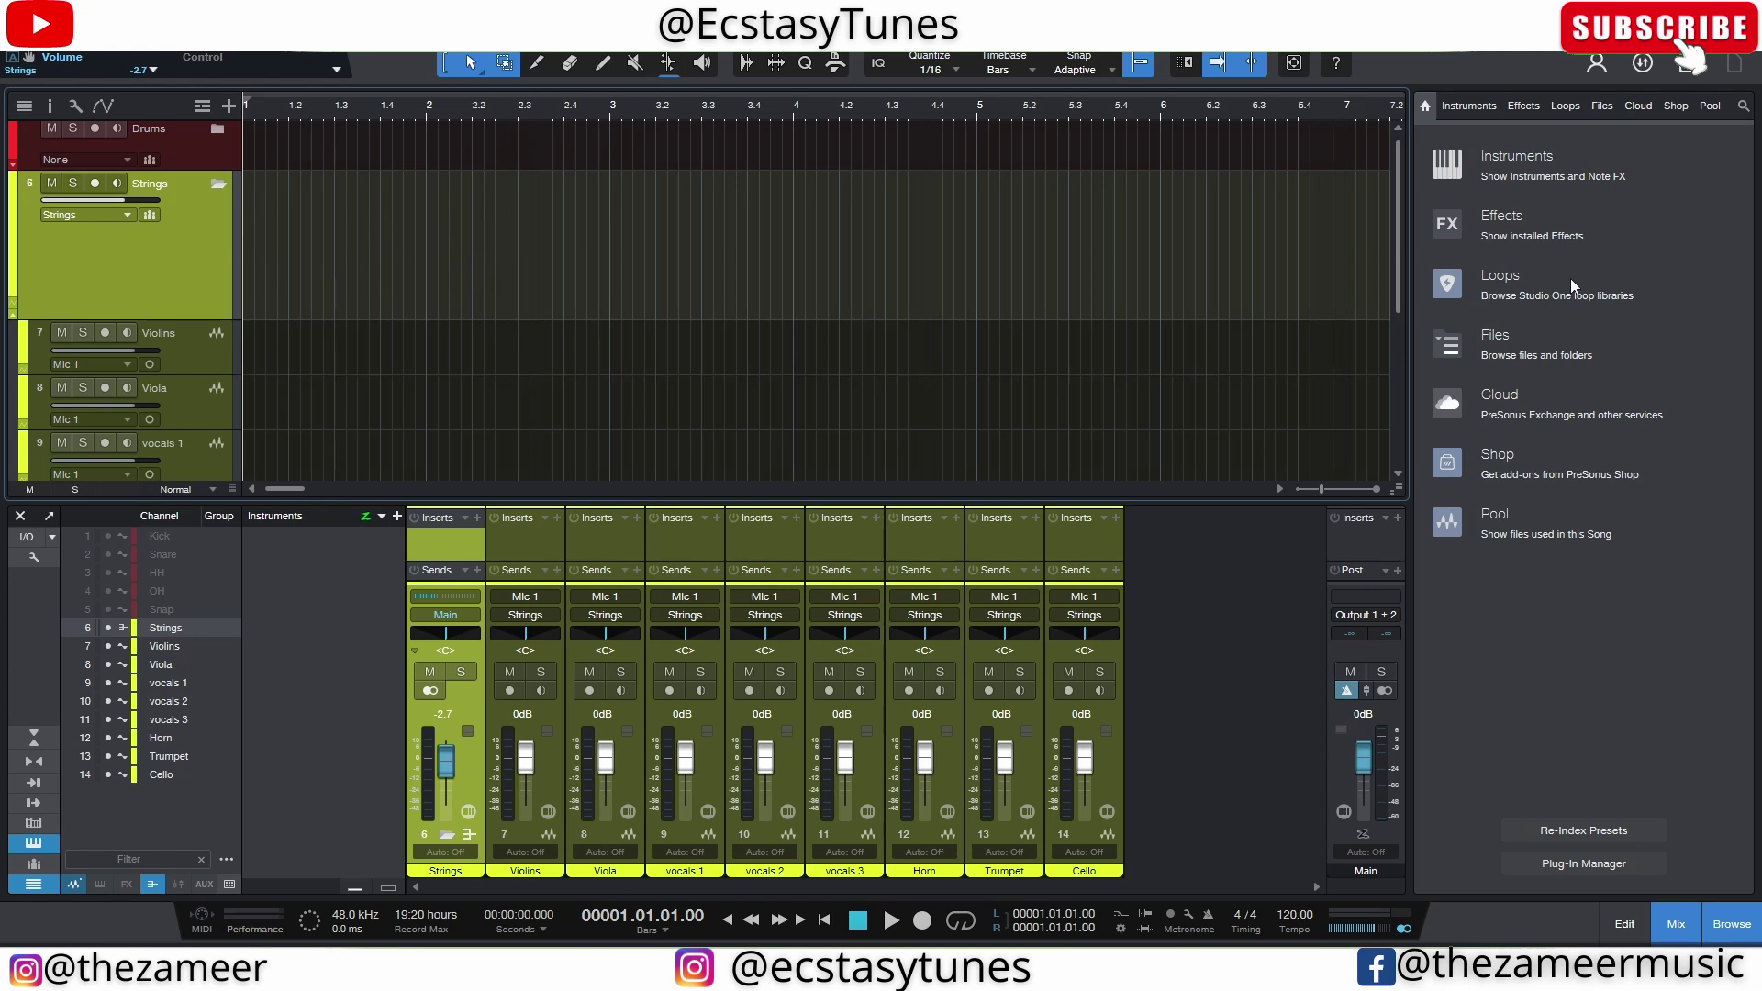